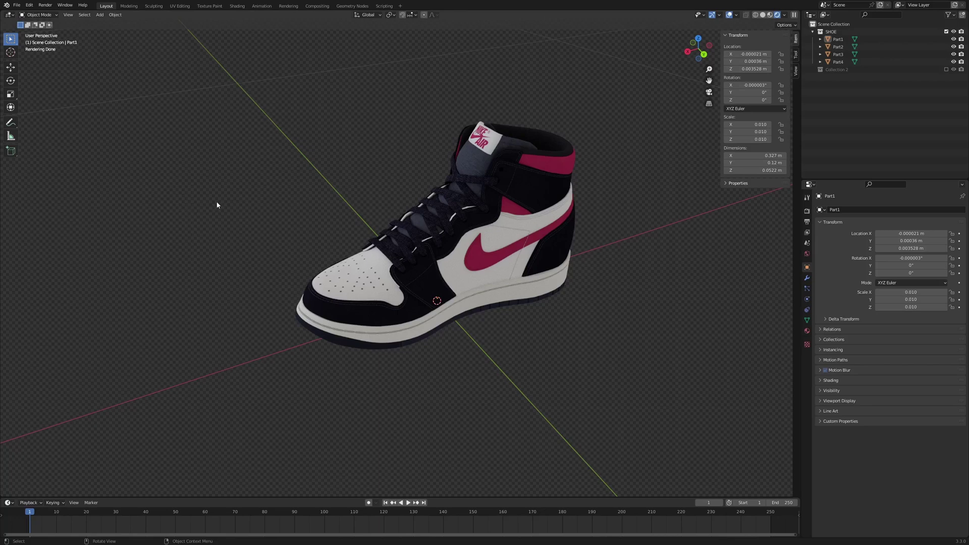
Step: Select the shoe's Part2 object and switch to the Shading workspace
{"action": "middle_click_drag", "start_coordinate": [217, 205], "coordinate": [333, 263]}
{"action": "left_click", "coordinate": [398, 257]}
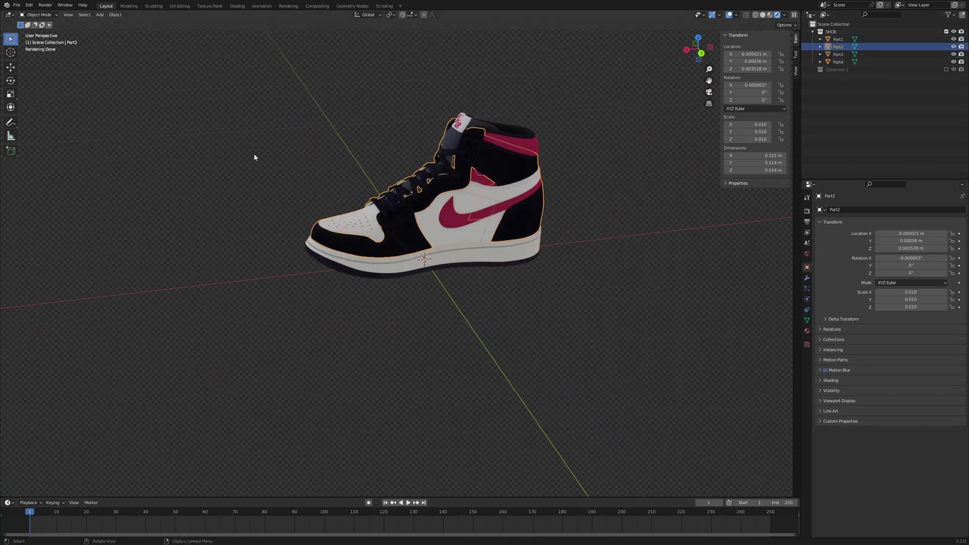
{"action": "left_click", "coordinate": [235, 7]}
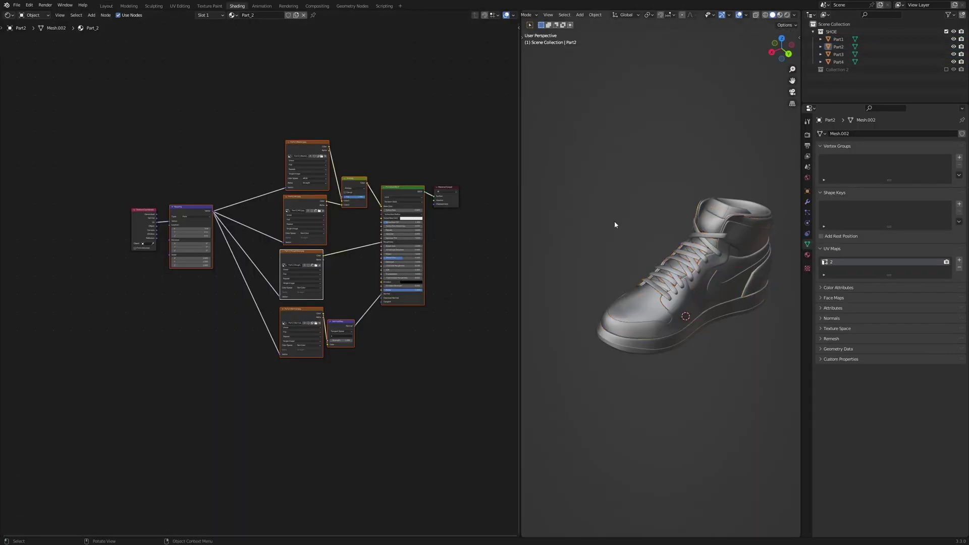
Step: Examine the material node setups of Part1, Part2, Part3 and Part4 beside the rendered shoe
{"action": "left_click", "coordinate": [839, 39]}
{"action": "left_click", "coordinate": [839, 47]}
{"action": "left_click", "coordinate": [838, 55]}
{"action": "left_click", "coordinate": [838, 63]}
{"action": "left_click", "coordinate": [611, 157]}
{"action": "middle_click_drag", "start_coordinate": [625, 246], "coordinate": [615, 226], "text": "shift"}
{"action": "scroll", "coordinate": [592, 225], "scroll_direction": "up", "scroll_amount": 1}
{"action": "left_click_drag", "start_coordinate": [137, 103], "coordinate": [383, 393]}
{"action": "left_click", "coordinate": [838, 54]}
{"action": "left_click", "coordinate": [838, 47]}
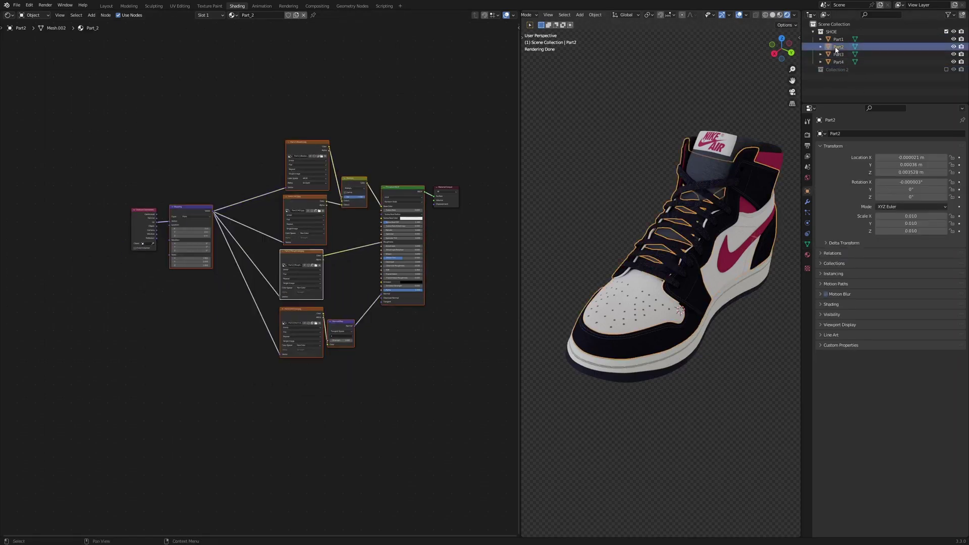
{"action": "left_click", "coordinate": [838, 40]}
{"action": "left_click", "coordinate": [838, 47]}
{"action": "left_click", "coordinate": [838, 54]}
{"action": "left_click", "coordinate": [838, 62]}
{"action": "left_click", "coordinate": [320, 98]}
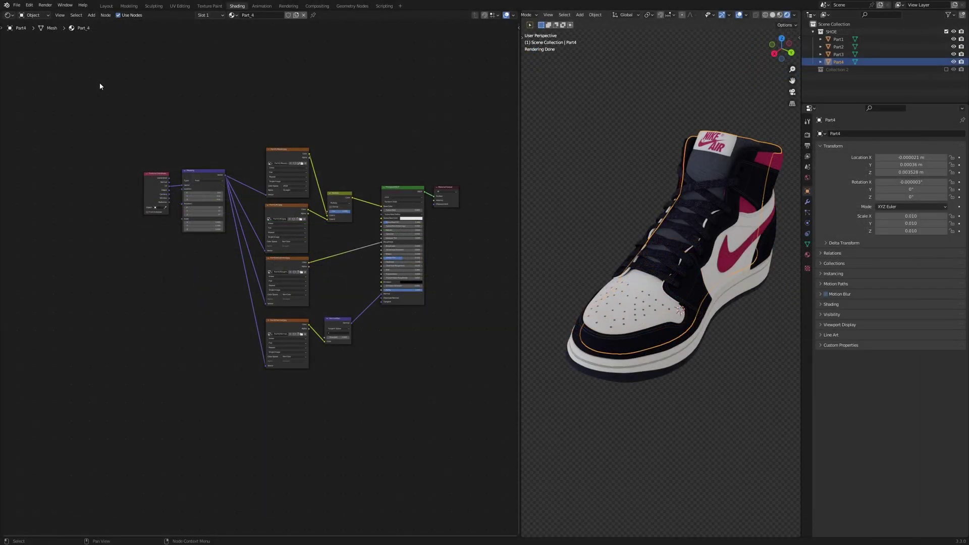
{"action": "scroll", "coordinate": [624, 173], "scroll_direction": "down", "scroll_amount": 3}
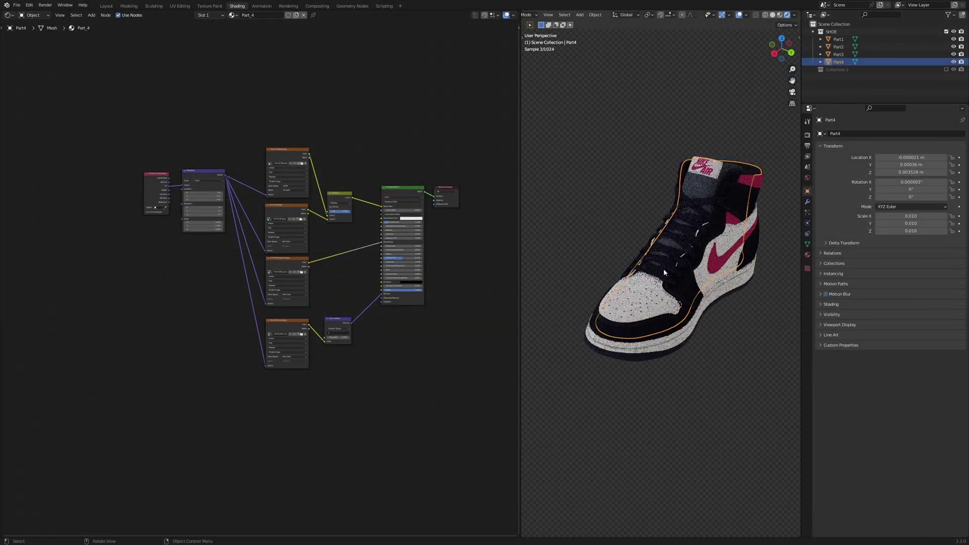
{"action": "scroll", "coordinate": [657, 272], "scroll_direction": "up", "scroll_amount": 2}
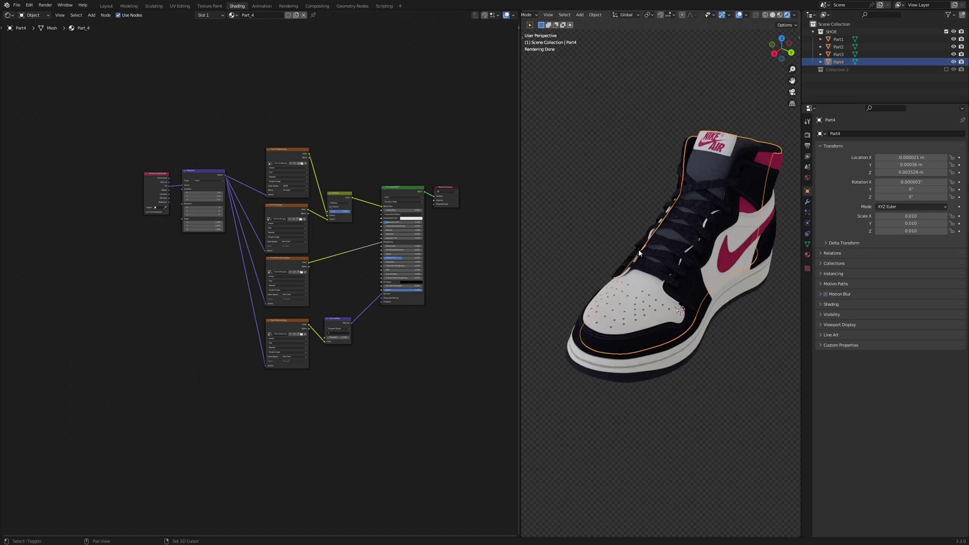
{"action": "middle_click_drag", "start_coordinate": [632, 250], "coordinate": [613, 232], "text": "shift"}
{"action": "scroll", "coordinate": [112, 198], "scroll_direction": "up", "scroll_amount": 2}
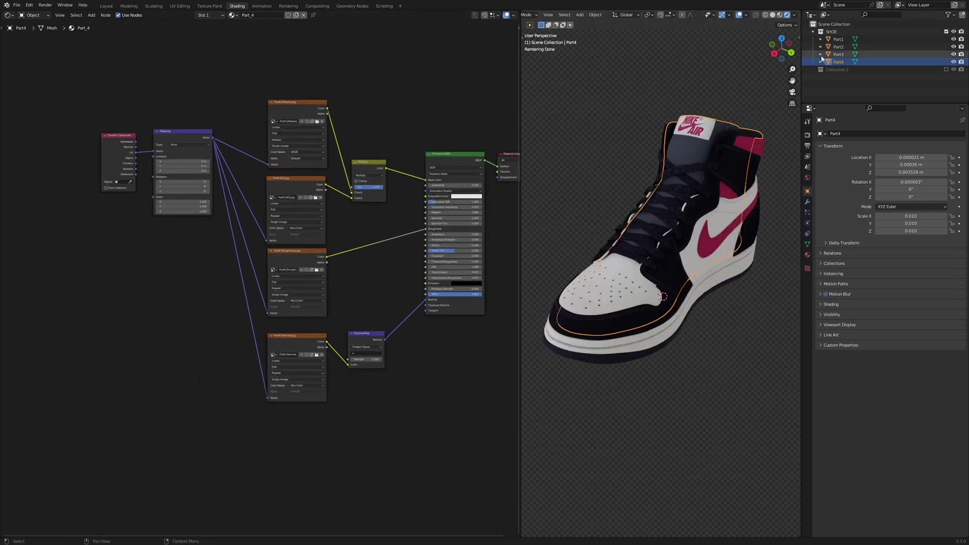
Step: Display the mesh data of Part1 and Part2 and compare their UV maps
{"action": "left_click", "coordinate": [838, 39]}
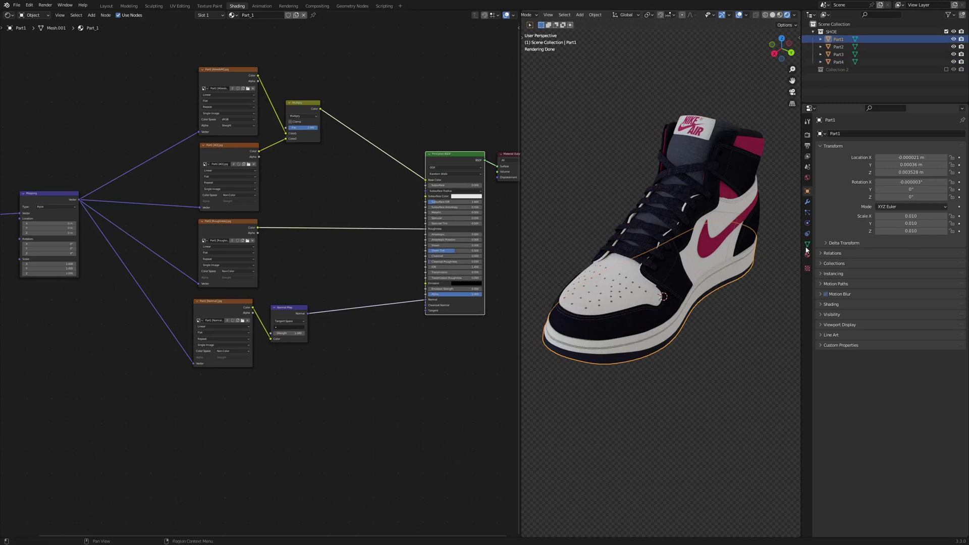
{"action": "left_click", "coordinate": [807, 245]}
{"action": "left_click", "coordinate": [838, 46]}
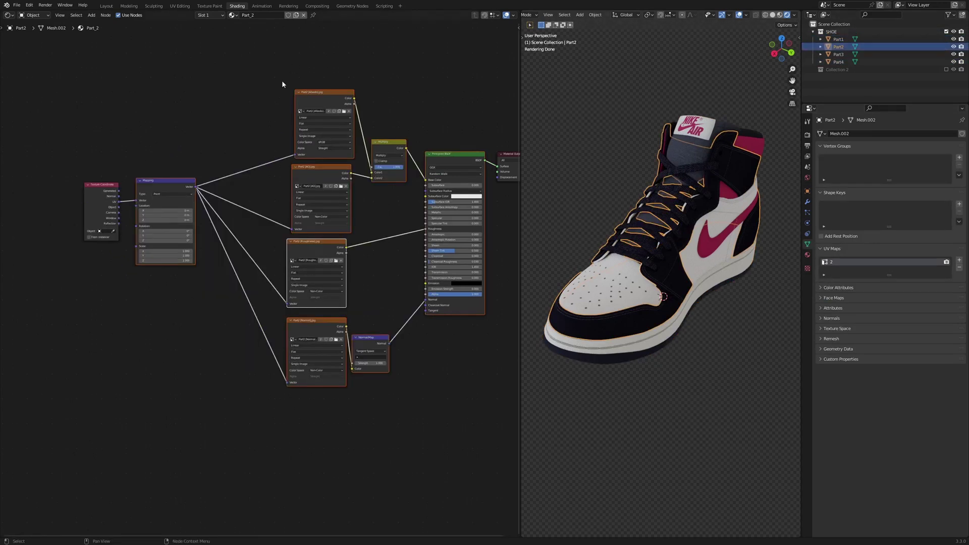
Step: Try a UV Map node in Part1's material, look through its available maps, and delete the node again
{"action": "left_click", "coordinate": [838, 39]}
{"action": "middle_click_drag", "start_coordinate": [84, 291], "coordinate": [241, 235]}
{"action": "key", "text": "shift+a"}
{"action": "left_click", "coordinate": [228, 253]}
{"action": "type", "text": "u"}
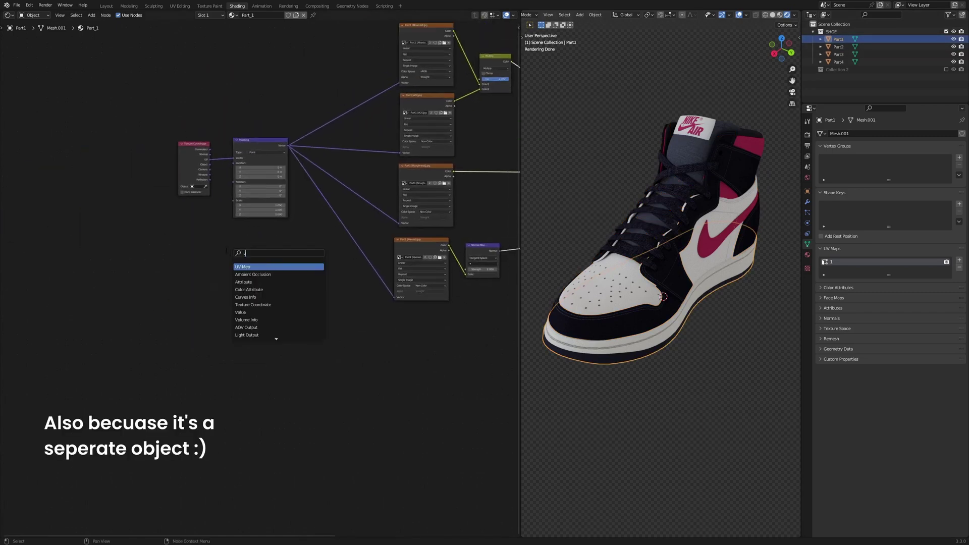
{"action": "key", "text": "Return"}
{"action": "left_click", "coordinate": [251, 275]}
{"action": "scroll", "coordinate": [253, 277], "scroll_direction": "up", "scroll_amount": 2}
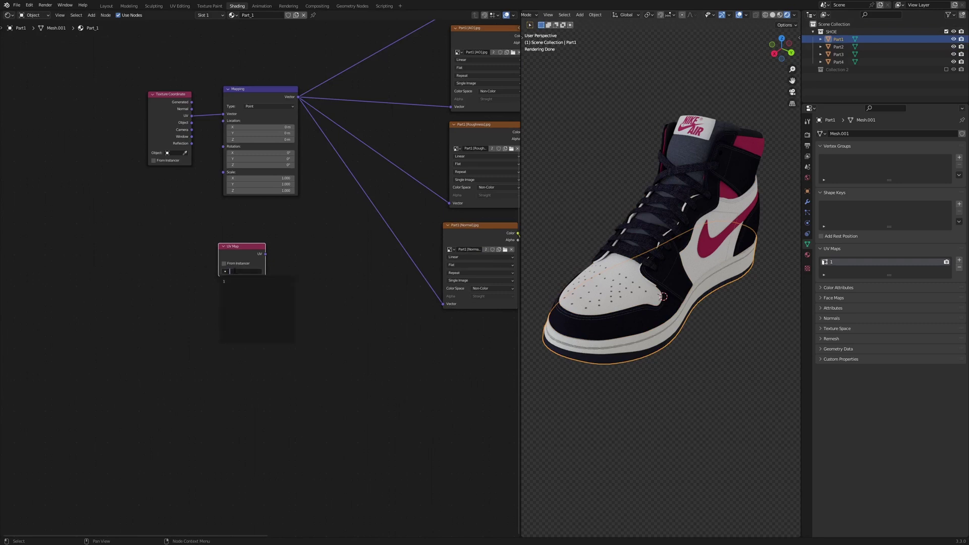
{"action": "key", "text": "Return"}
{"action": "key", "text": "x"}
{"action": "scroll", "coordinate": [252, 256], "scroll_direction": "down", "scroll_amount": 5}
{"action": "middle_click_drag", "start_coordinate": [276, 232], "coordinate": [248, 305]}
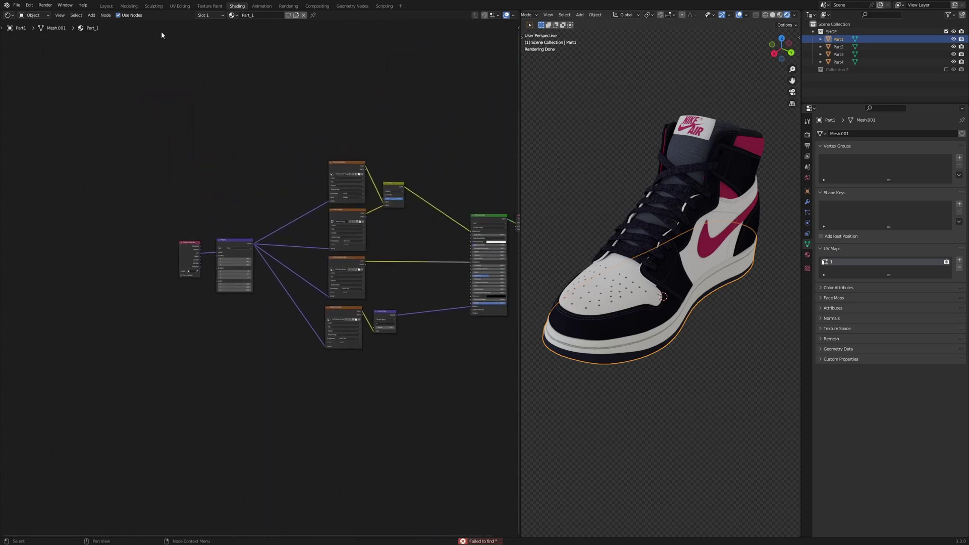
Step: Review the complete shoe in the Layout workspace and compare the materials of Part2 and Part1 in the Shading workspace
{"action": "left_click", "coordinate": [106, 6]}
{"action": "middle_click_drag", "start_coordinate": [208, 107], "coordinate": [256, 130]}
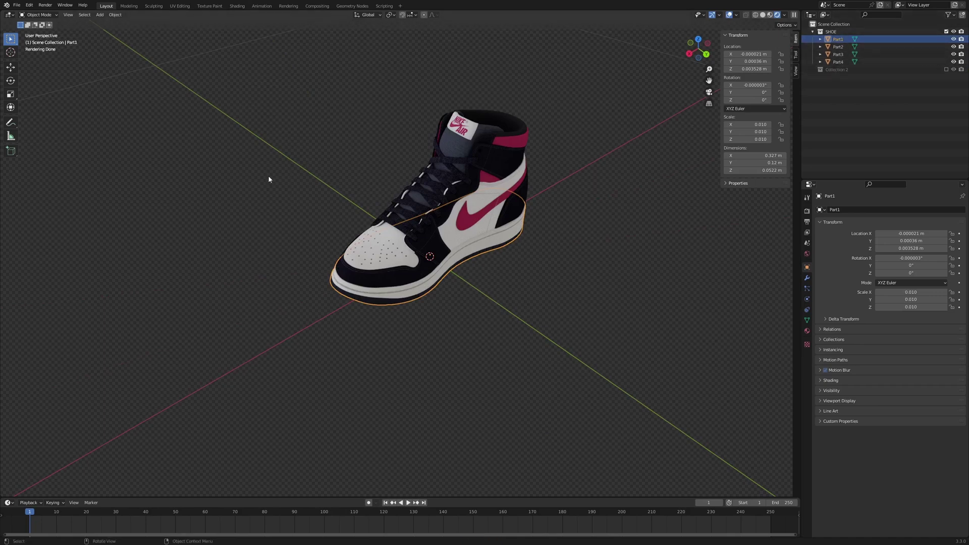
{"action": "scroll", "coordinate": [265, 175], "scroll_direction": "down", "scroll_amount": 1}
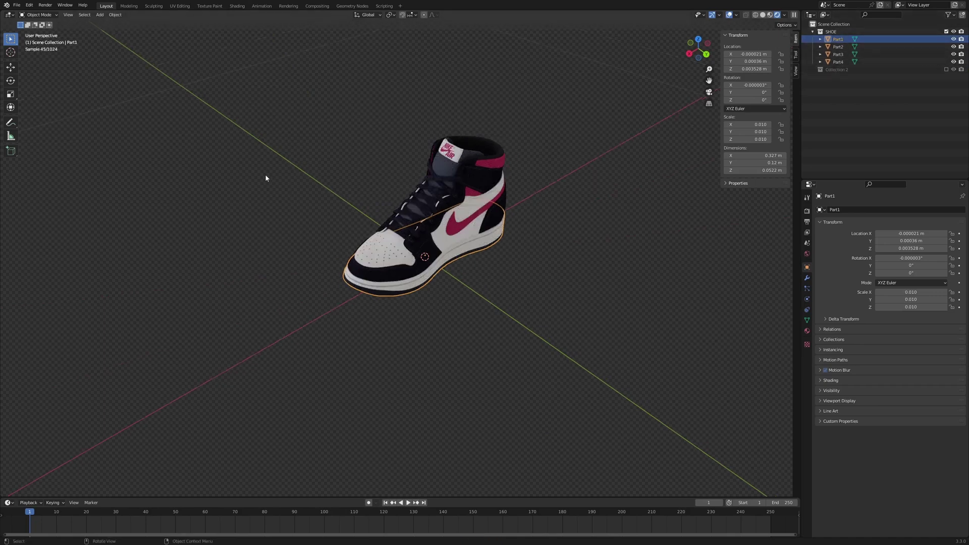
{"action": "middle_click_drag", "start_coordinate": [265, 175], "coordinate": [265, 196], "text": "shift"}
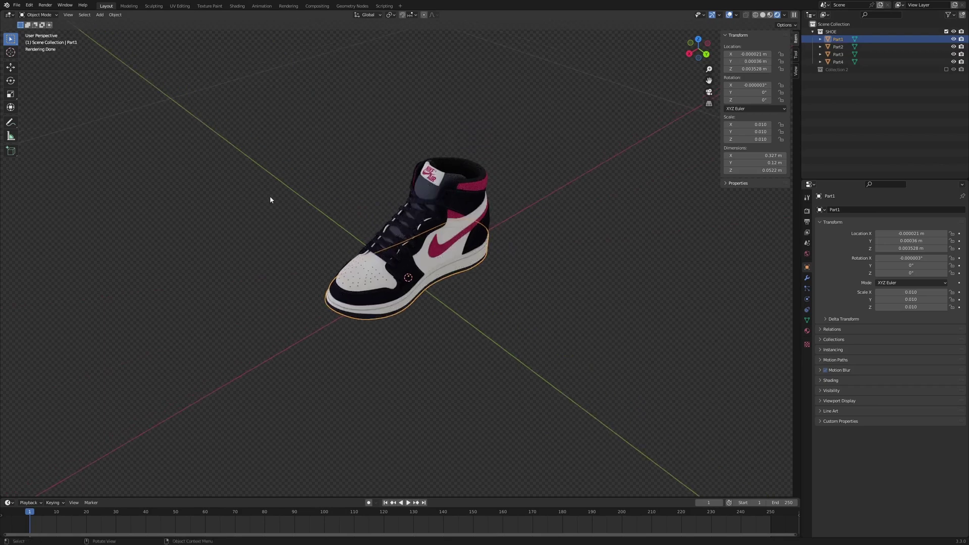
{"action": "left_click", "coordinate": [237, 5]}
{"action": "left_click", "coordinate": [837, 47]}
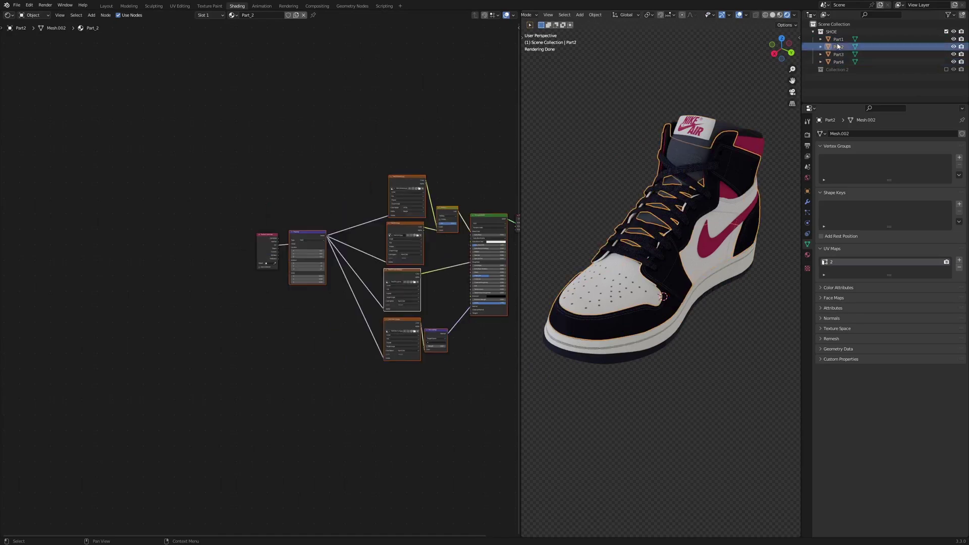
{"action": "left_click", "coordinate": [838, 39]}
{"action": "scroll", "coordinate": [72, 135], "scroll_direction": "down", "scroll_amount": 2}
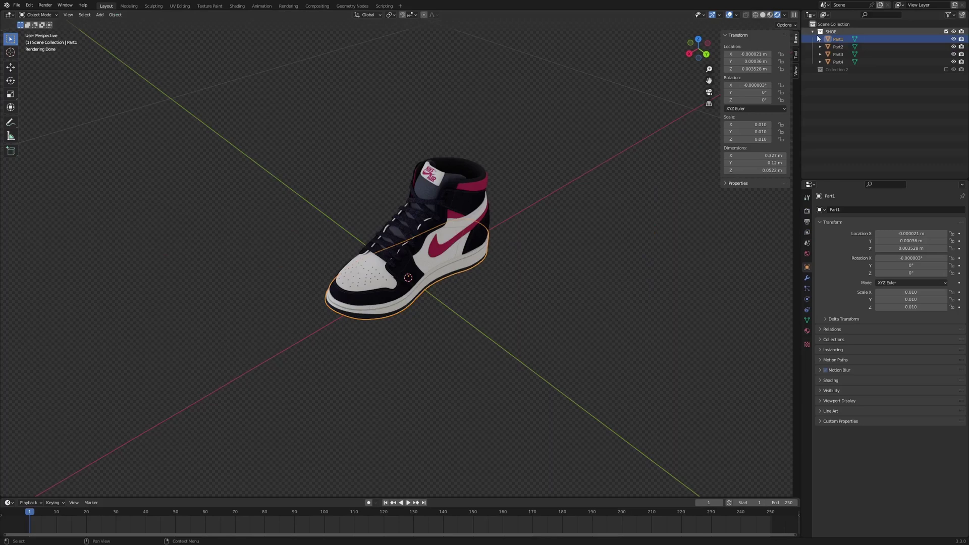
Step: Collapse the SHOE collection and create a new collection named "tut" in the scene
{"action": "left_click", "coordinate": [813, 32]}
{"action": "right_click", "coordinate": [859, 91]}
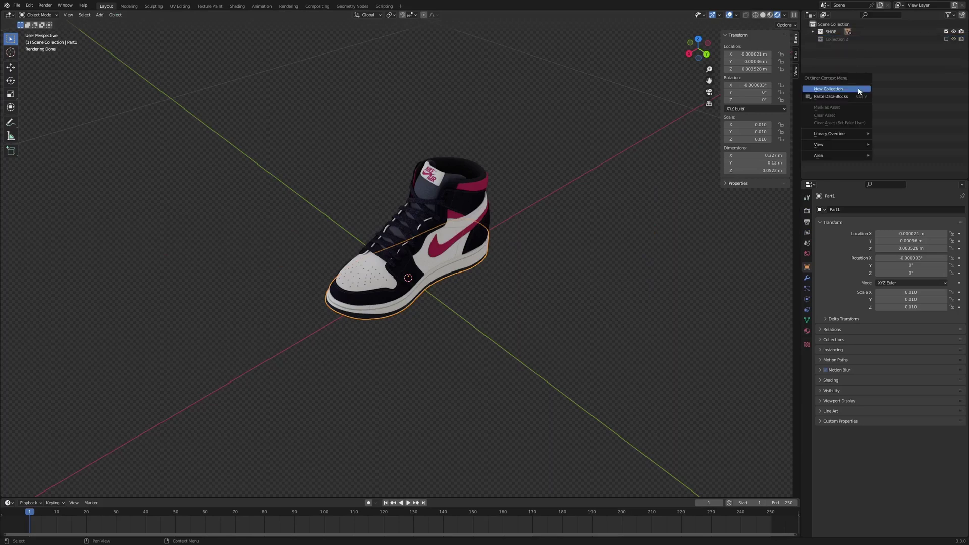
{"action": "left_click", "coordinate": [859, 91]}
{"action": "left_click", "coordinate": [843, 49]}
{"action": "double_click", "coordinate": [843, 49]}
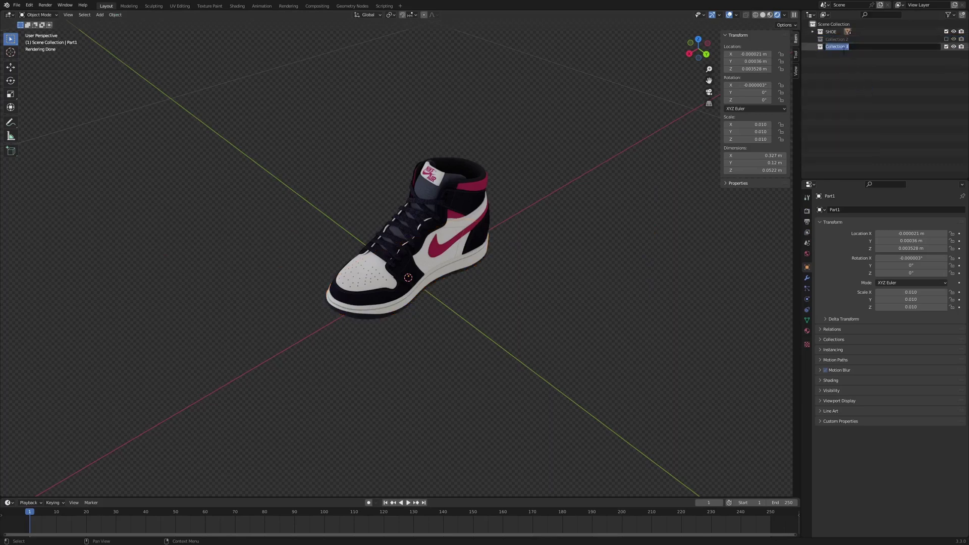
{"action": "type", "text": "Lut"}
{"action": "key", "text": "Return"}
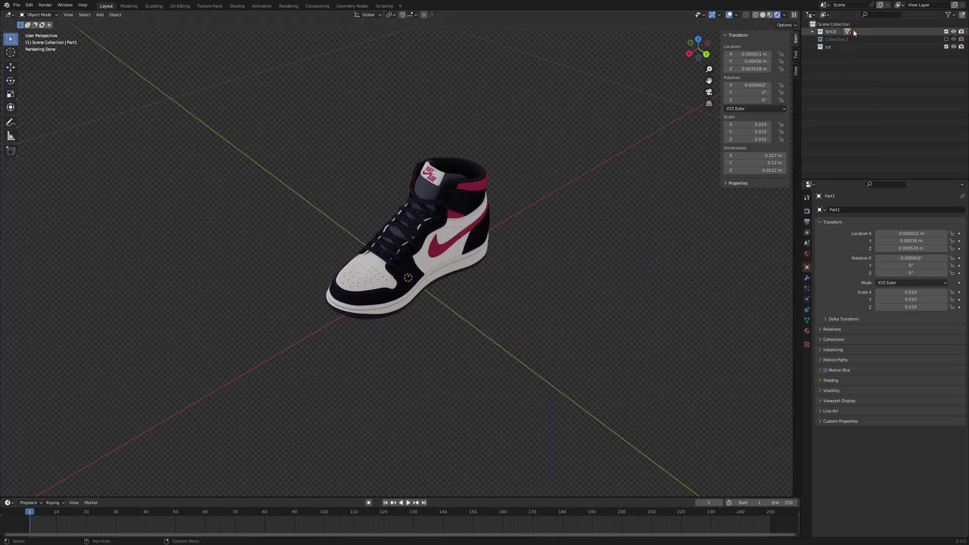
Step: Exclude the SHOE collection from the view layer and switch the viewport to solid shading
{"action": "left_click", "coordinate": [945, 31]}
{"action": "key", "text": "z"}
{"action": "left_click", "coordinate": [696, 221]}
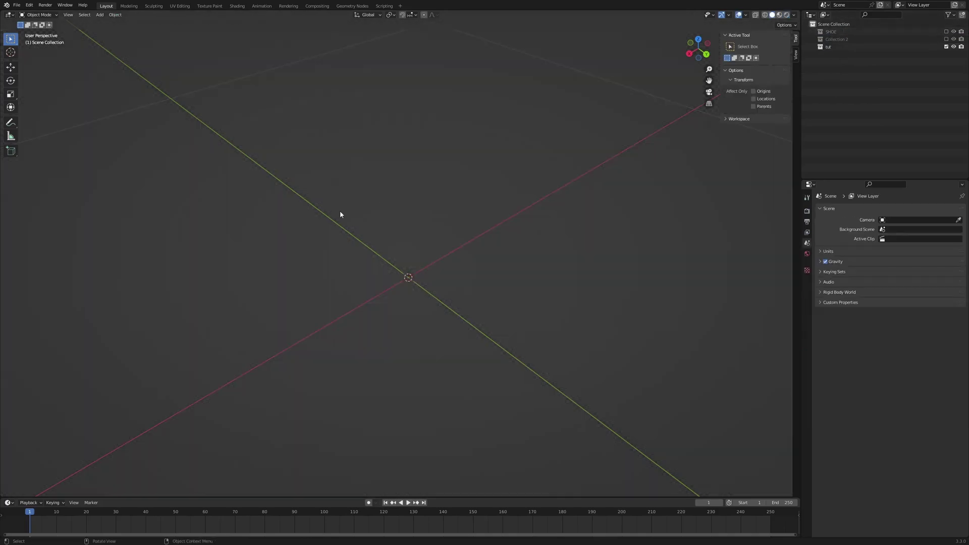
Step: Make the tut collection active and add a cube mesh to it
{"action": "key", "text": "shift+a"}
{"action": "left_click", "coordinate": [830, 47]}
{"action": "key", "text": "shift+a"}
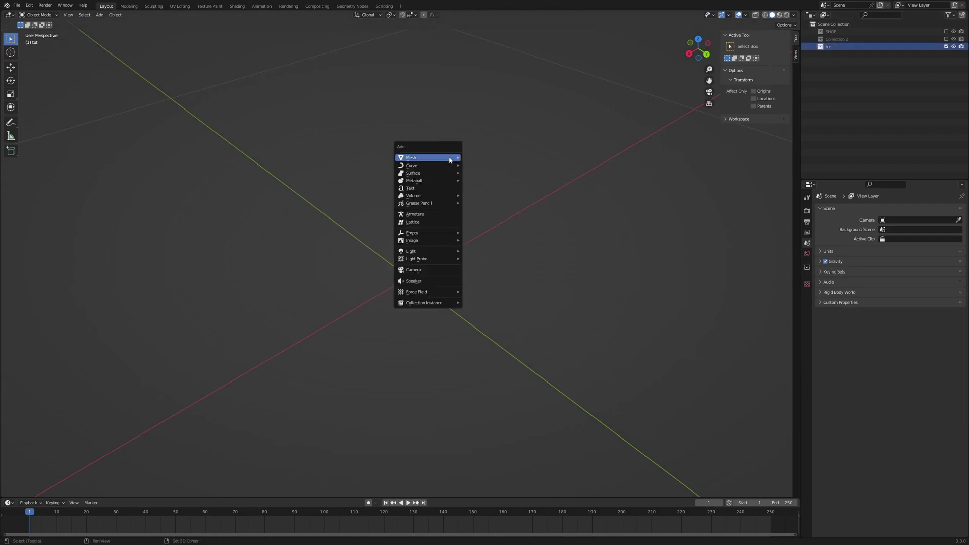
{"action": "mouse_move", "coordinate": [452, 158]}
{"action": "left_click", "coordinate": [489, 165]}
{"action": "scroll", "coordinate": [363, 196], "scroll_direction": "down", "scroll_amount": 8}
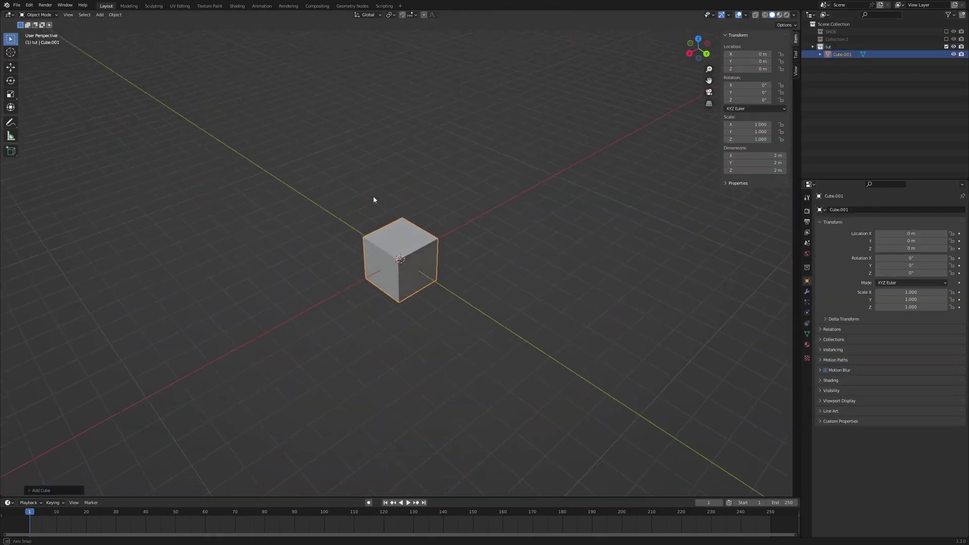
{"action": "scroll", "coordinate": [373, 195], "scroll_direction": "up", "scroll_amount": 3}
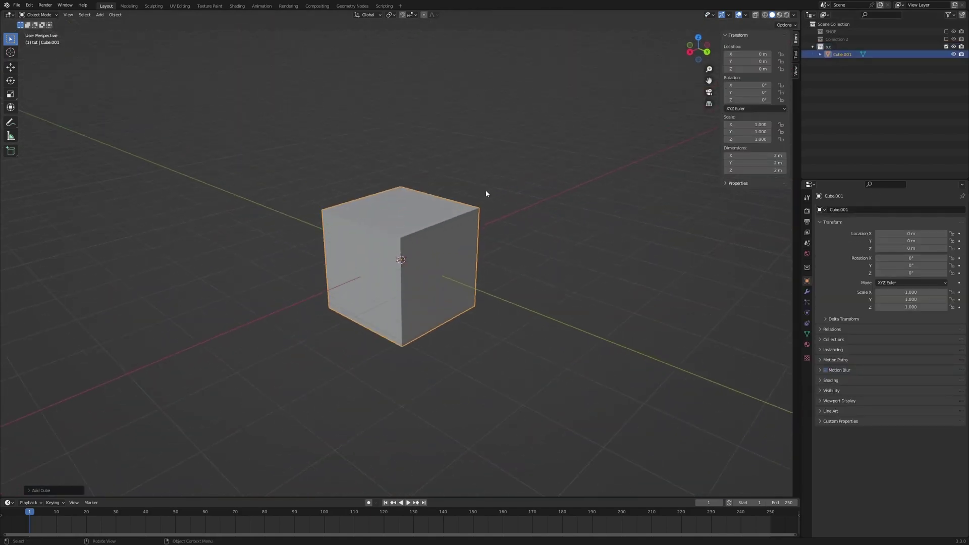
Step: Create a new geometry node tree for the cube in the Geometry Nodes workspace and delete its Group Input node
{"action": "left_click", "coordinate": [352, 6]}
{"action": "key", "text": "KP_Decimal"}
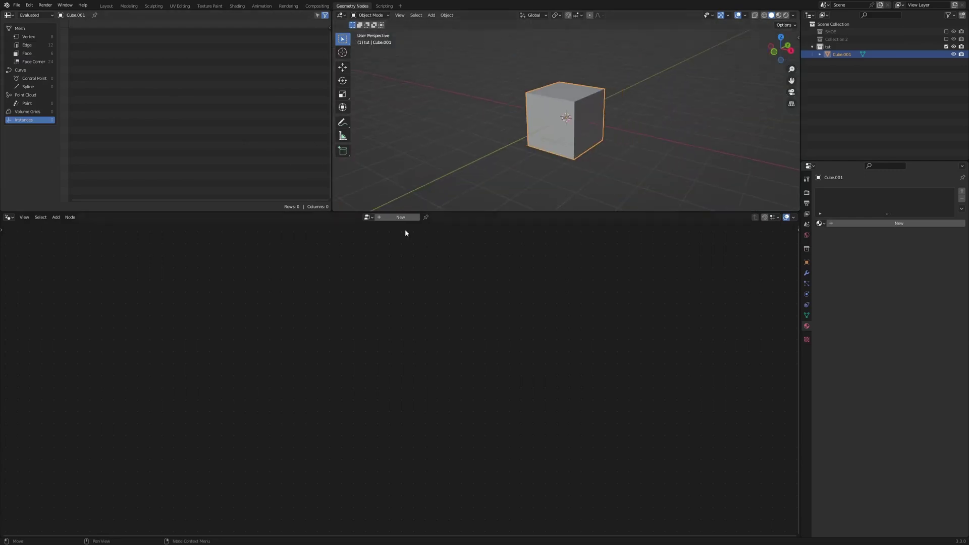
{"action": "left_click", "coordinate": [393, 217]}
{"action": "scroll", "coordinate": [229, 289], "scroll_direction": "down", "scroll_amount": 3}
{"action": "left_click_drag", "start_coordinate": [237, 276], "coordinate": [349, 367]}
{"action": "key", "text": "x"}
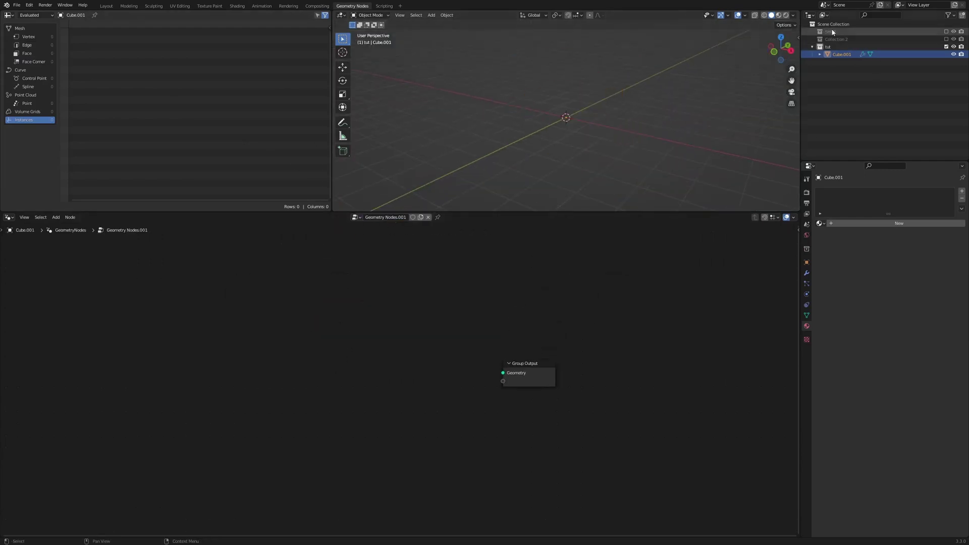
Step: Bring the SHOE collection into the node tree as a Collection Info node and connect its Geometry to the Group Output
{"action": "left_click_drag", "start_coordinate": [830, 31], "coordinate": [599, 344]}
{"action": "scroll", "coordinate": [262, 328], "scroll_direction": "up", "scroll_amount": 2}
{"action": "scroll", "coordinate": [551, 157], "scroll_direction": "up", "scroll_amount": 4}
{"action": "scroll", "coordinate": [585, 161], "scroll_direction": "down", "scroll_amount": 4}
{"action": "middle_click_drag", "start_coordinate": [601, 165], "coordinate": [501, 148]}
{"action": "left_click_drag", "start_coordinate": [239, 315], "coordinate": [255, 332]}
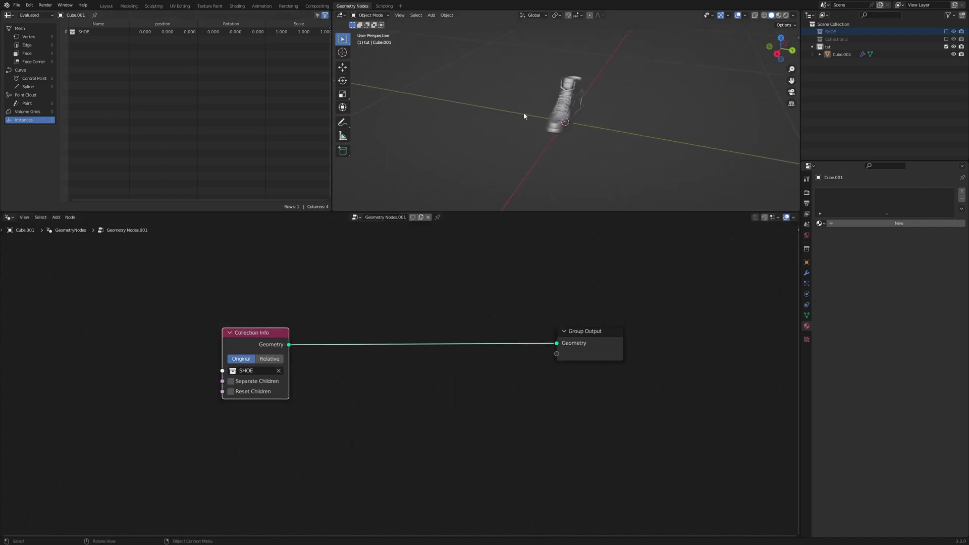
Step: Try the Separate Children option of the Collection Info node, compare the instance list, and turn the option off again
{"action": "middle_click_drag", "start_coordinate": [594, 110], "coordinate": [568, 111]}
{"action": "left_click", "coordinate": [546, 124]}
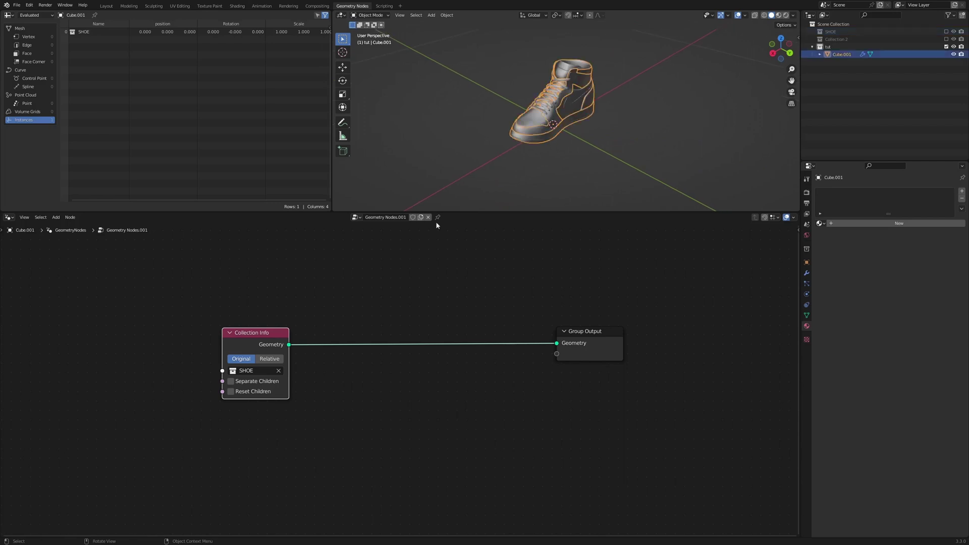
{"action": "left_click", "coordinate": [231, 382]}
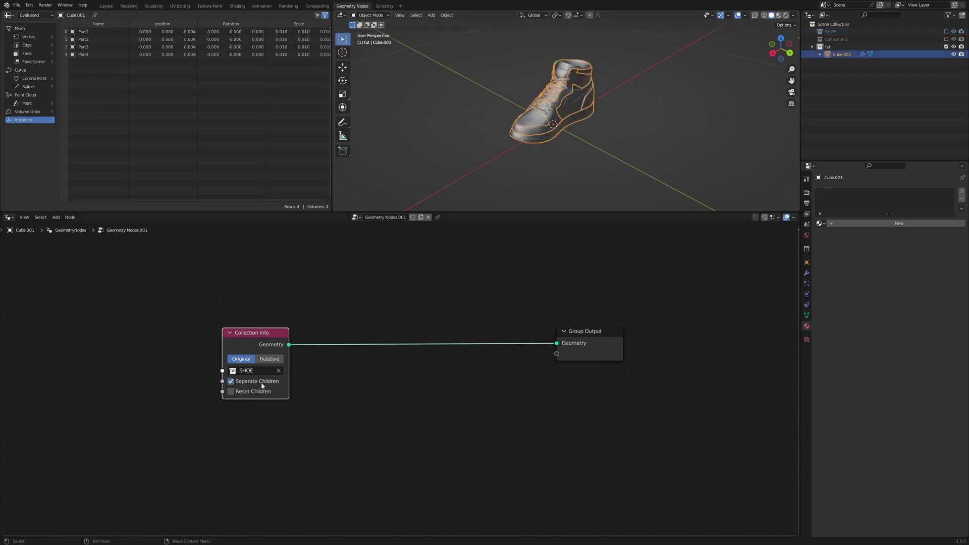
{"action": "scroll", "coordinate": [528, 102], "scroll_direction": "up", "scroll_amount": 5}
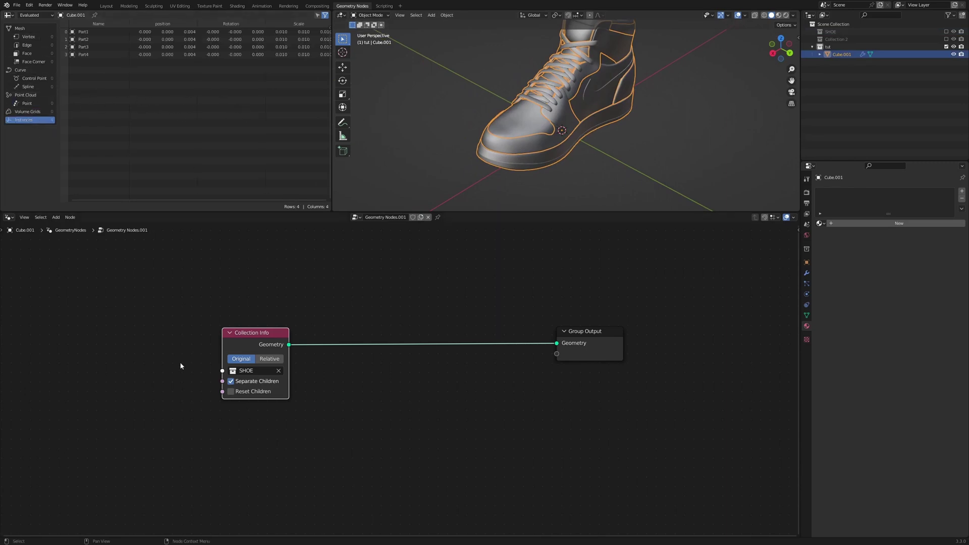
{"action": "left_click", "coordinate": [231, 381]}
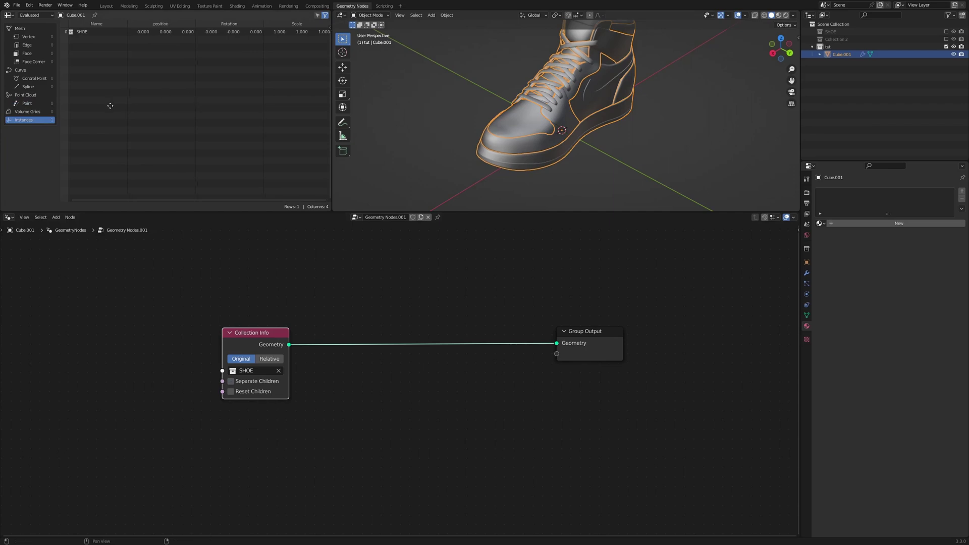
Step: Check the instanced shoe's rendered materials in the Shading workspace and return to the Geometry Nodes workspace
{"action": "left_click", "coordinate": [237, 6]}
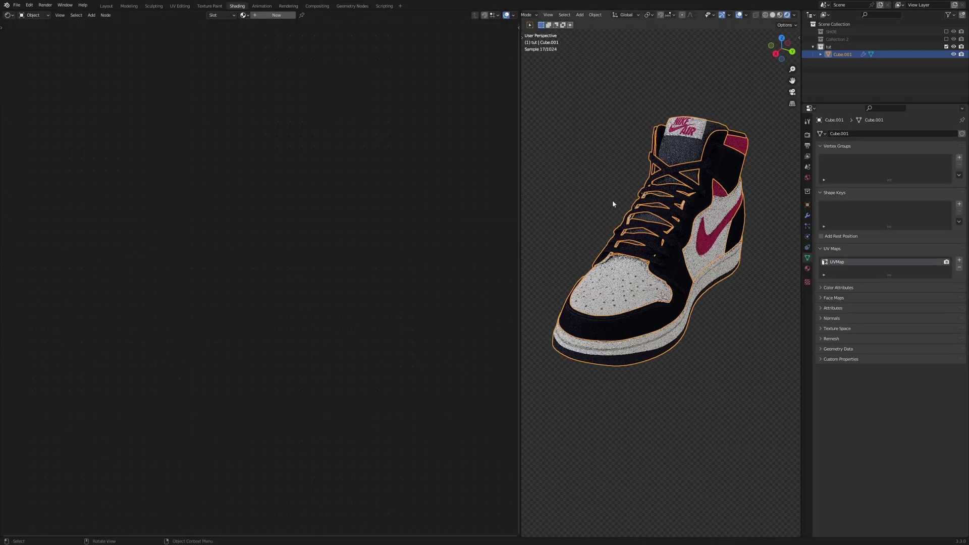
{"action": "scroll", "coordinate": [612, 210], "scroll_direction": "down", "scroll_amount": 2}
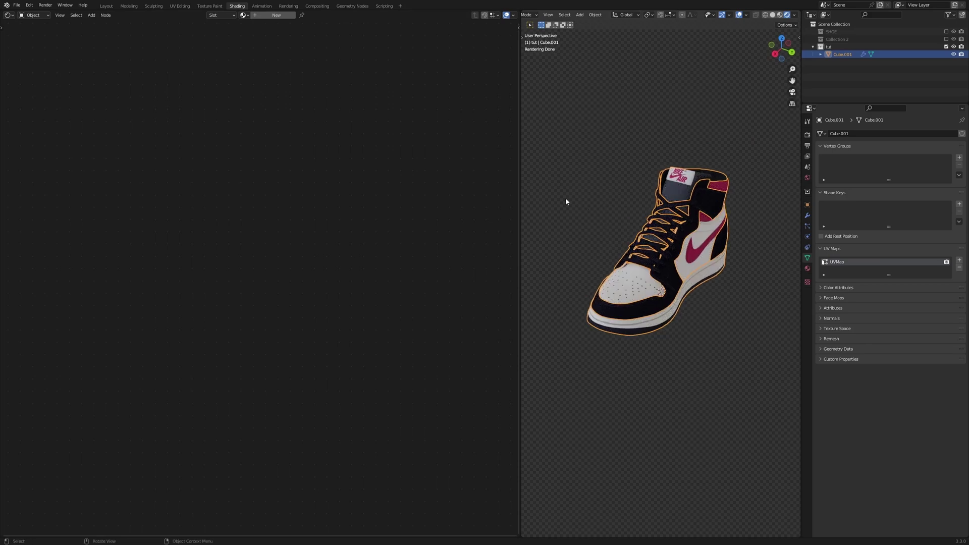
{"action": "left_click", "coordinate": [352, 6]}
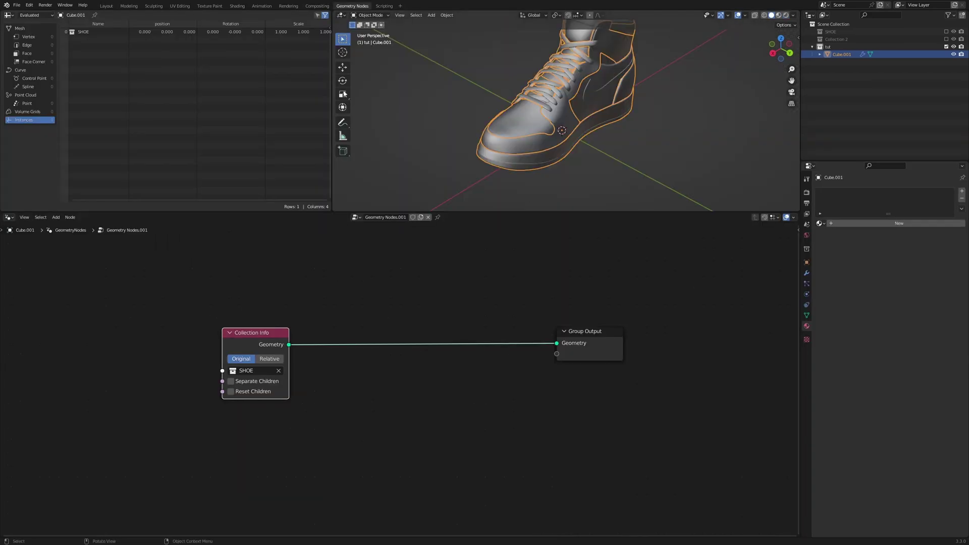
Step: Insert a Set Material node between the Collection Info node and the Group Output
{"action": "key", "text": "shift+a"}
{"action": "type", "text": "s"}
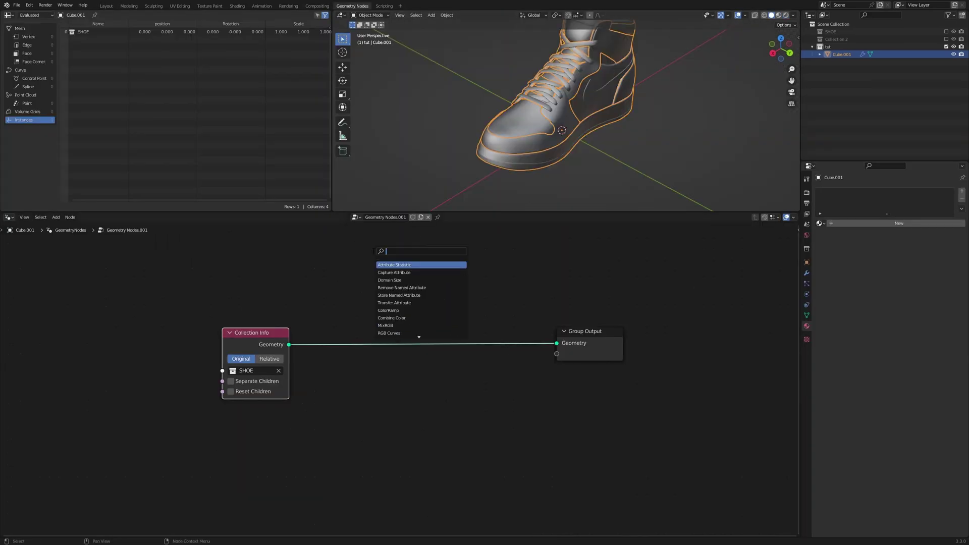
{"action": "type", "text": "s"}
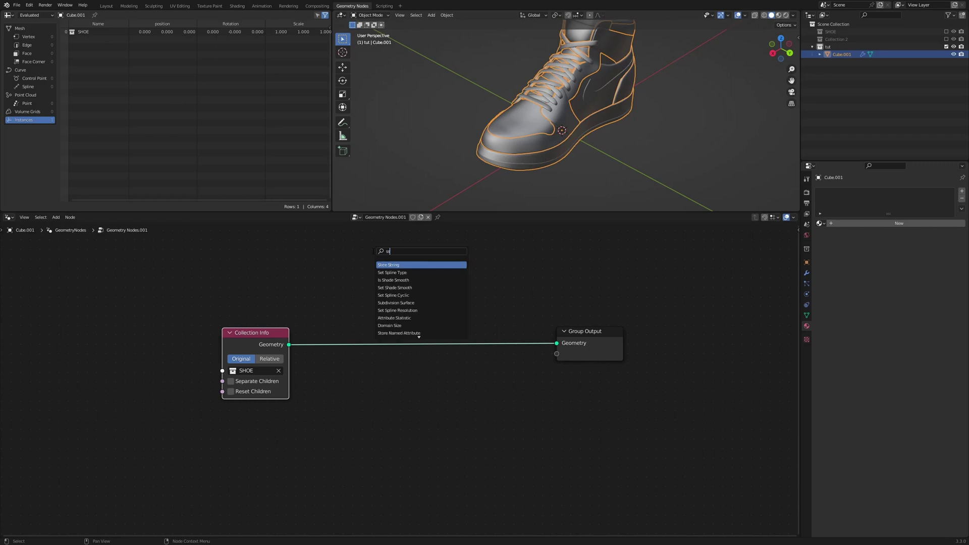
{"action": "key", "text": "BackSpace"}
{"action": "type", "text": "m"}
{"action": "key", "text": "Down"}
{"action": "key", "text": "Down"}
{"action": "key", "text": "Return"}
{"action": "left_click", "coordinate": [431, 328]}
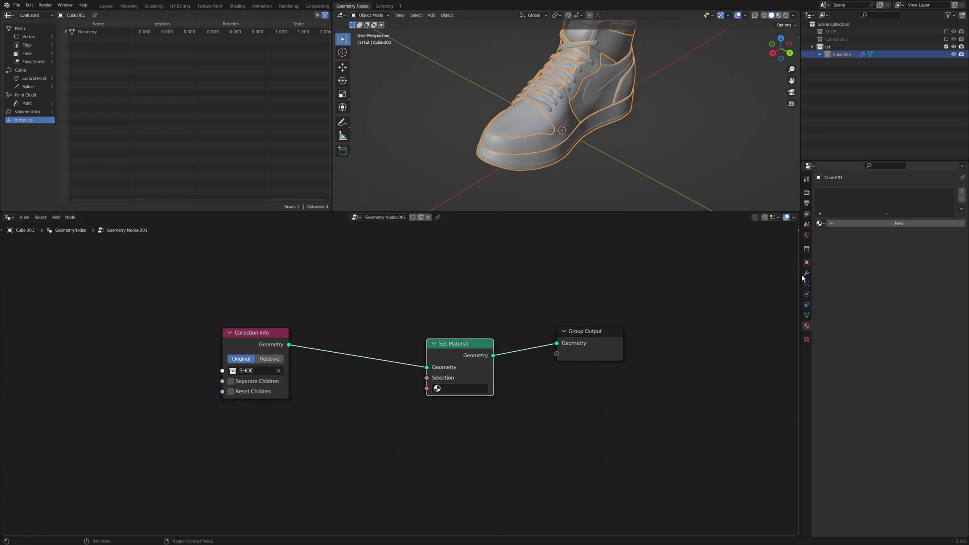
Step: Create a new material named merged for the cube and assign it in the Set Material node
{"action": "double_click", "coordinate": [834, 223]}
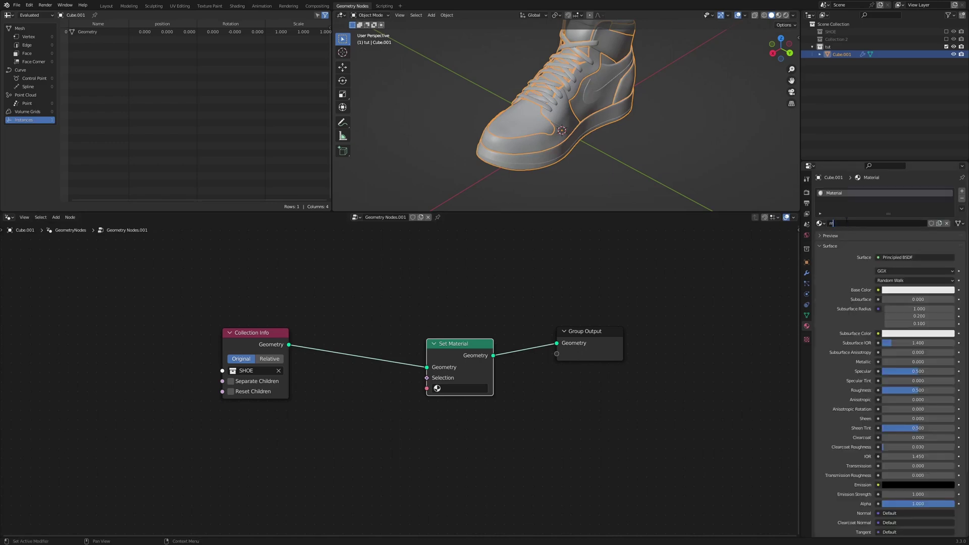
{"action": "type", "text": "merged"}
{"action": "key", "text": "Return"}
{"action": "left_click", "coordinate": [459, 388]}
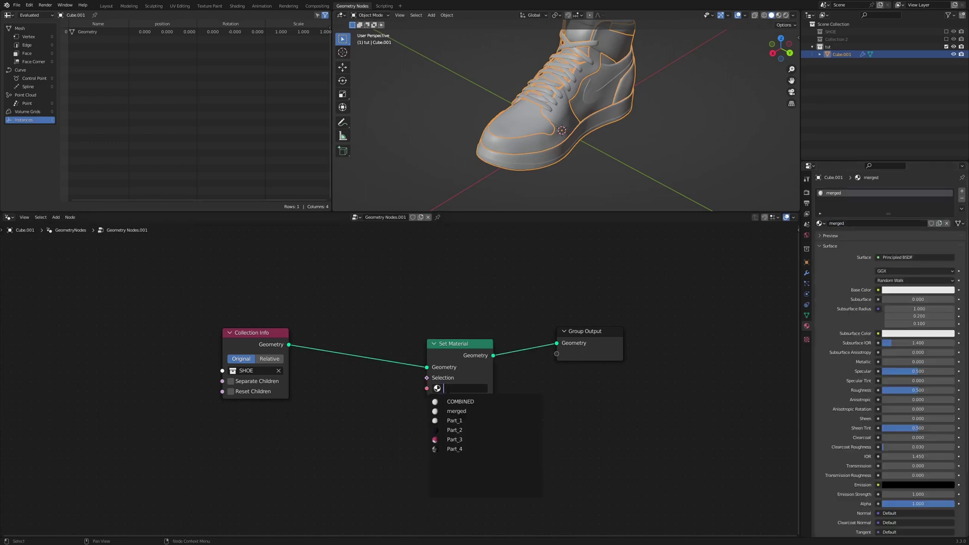
{"action": "left_click", "coordinate": [465, 411]}
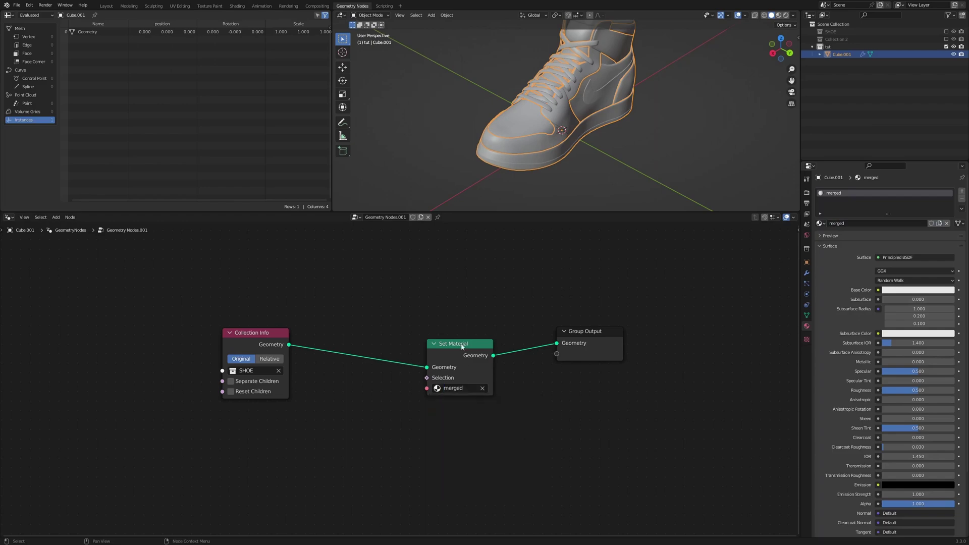
{"action": "left_click_drag", "start_coordinate": [460, 344], "coordinate": [436, 334]}
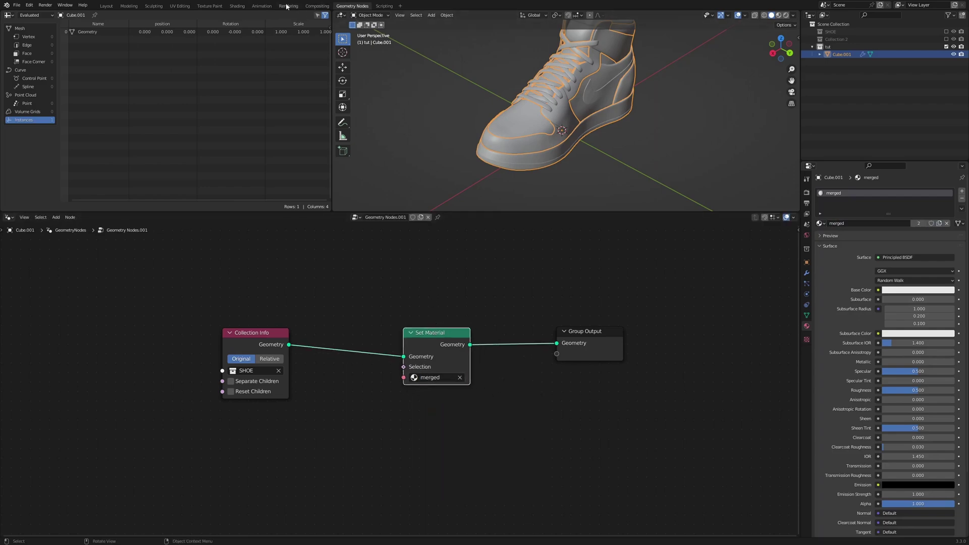
Step: Open the merged material's node tree in the Shading workspace beside the rendered shoe
{"action": "left_click", "coordinate": [241, 8]}
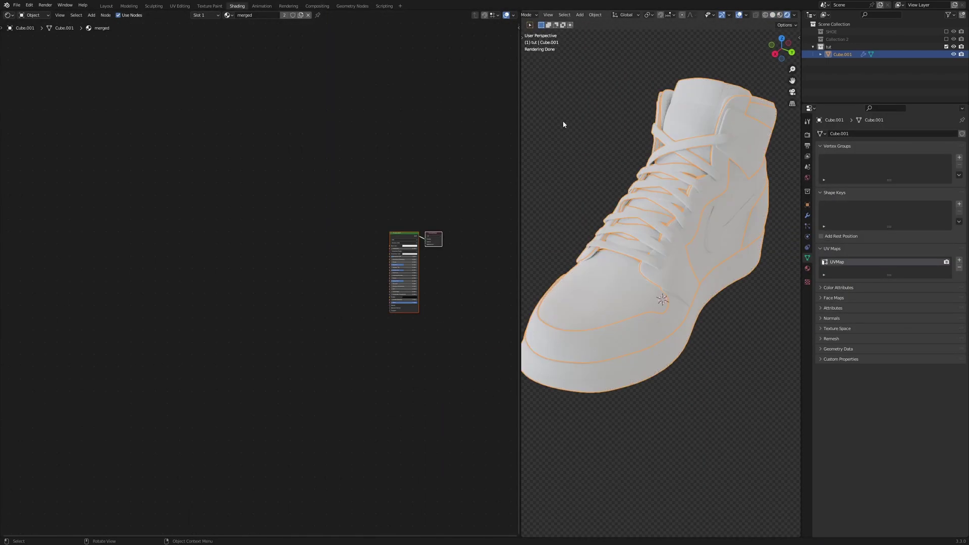
{"action": "middle_click_drag", "start_coordinate": [600, 168], "coordinate": [581, 149]}
{"action": "scroll", "coordinate": [610, 186], "scroll_direction": "up", "scroll_amount": 2}
{"action": "scroll", "coordinate": [299, 172], "scroll_direction": "up", "scroll_amount": 4}
{"action": "middle_click_drag", "start_coordinate": [322, 151], "coordinate": [201, 151]}
Step: Try a UV Map node in the merged material's node tree
{"action": "left_click", "coordinate": [171, 128]}
{"action": "key", "text": "shift+a"}
{"action": "left_click", "coordinate": [205, 152]}
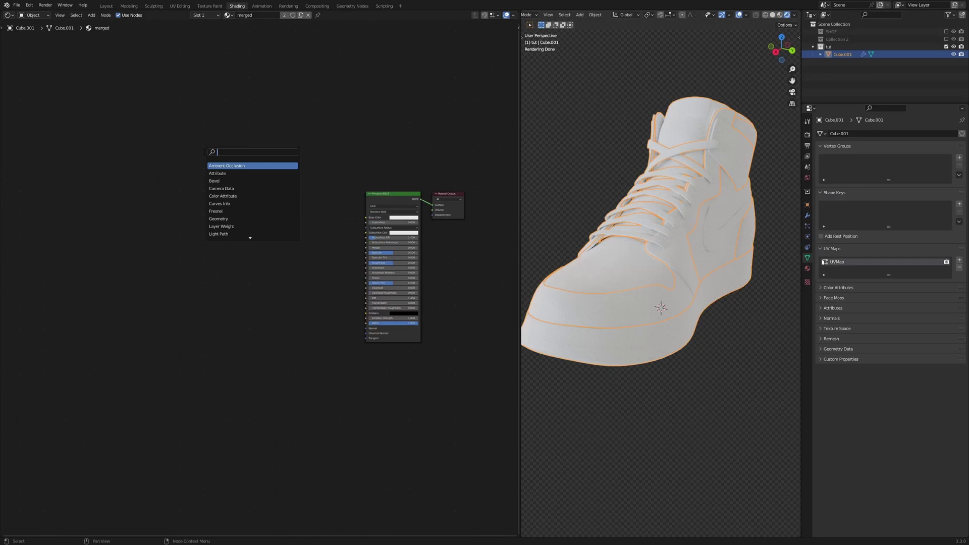
{"action": "type", "text": "uv"}
{"action": "key", "text": "Return"}
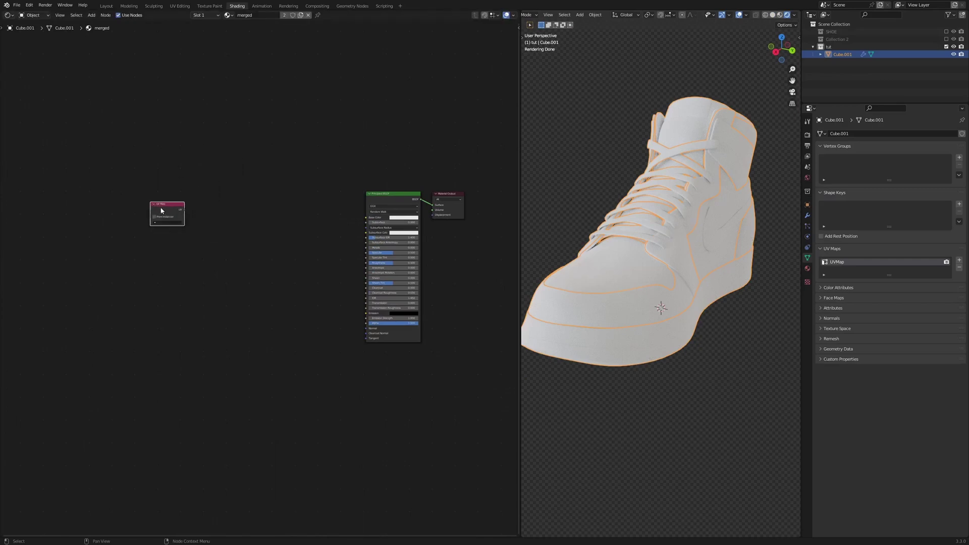
Step: Add an Attribute node to the merged material in place of the UV Map node and set its name to 1
{"action": "key", "text": "shift+a"}
{"action": "left_click", "coordinate": [162, 207]}
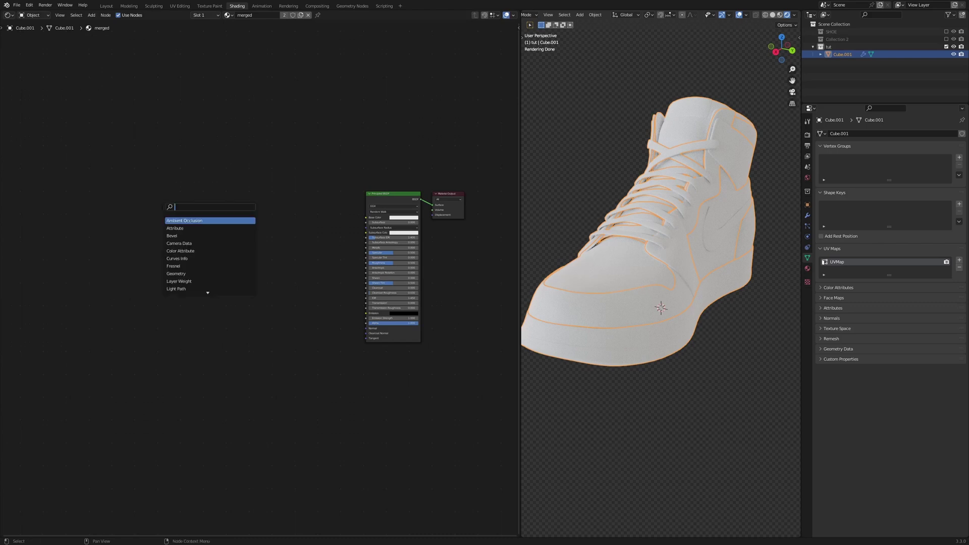
{"action": "type", "text": "att"}
{"action": "left_click", "coordinate": [184, 220]}
{"action": "left_click", "coordinate": [167, 240]}
{"action": "scroll", "coordinate": [167, 240], "scroll_direction": "up", "scroll_amount": 7}
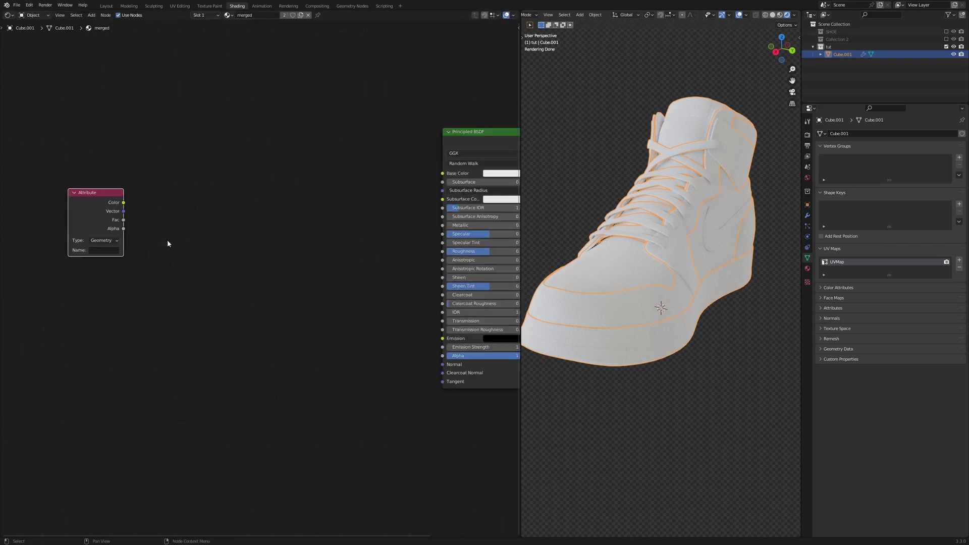
{"action": "middle_click_drag", "start_coordinate": [122, 257], "coordinate": [194, 265]}
{"action": "left_click", "coordinate": [186, 255]}
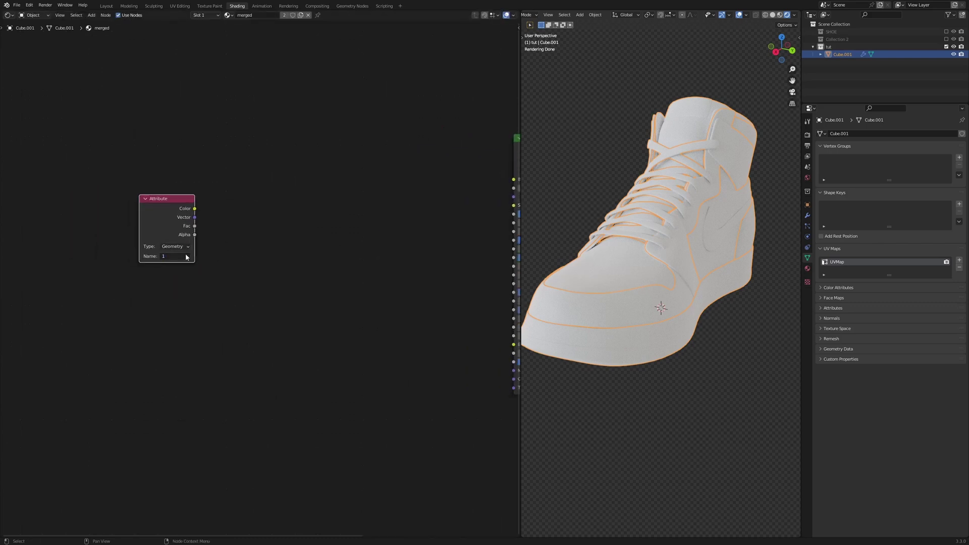
Step: Preview the Color output of Attribute node 1 on the shoe and examine which part it covers
{"action": "left_click", "coordinate": [194, 218], "text": "ctrl+shift"}
{"action": "left_click", "coordinate": [187, 218]}
{"action": "left_click", "coordinate": [187, 218], "text": "ctrl+shift"}
{"action": "scroll", "coordinate": [610, 224], "scroll_direction": "down", "scroll_amount": 3}
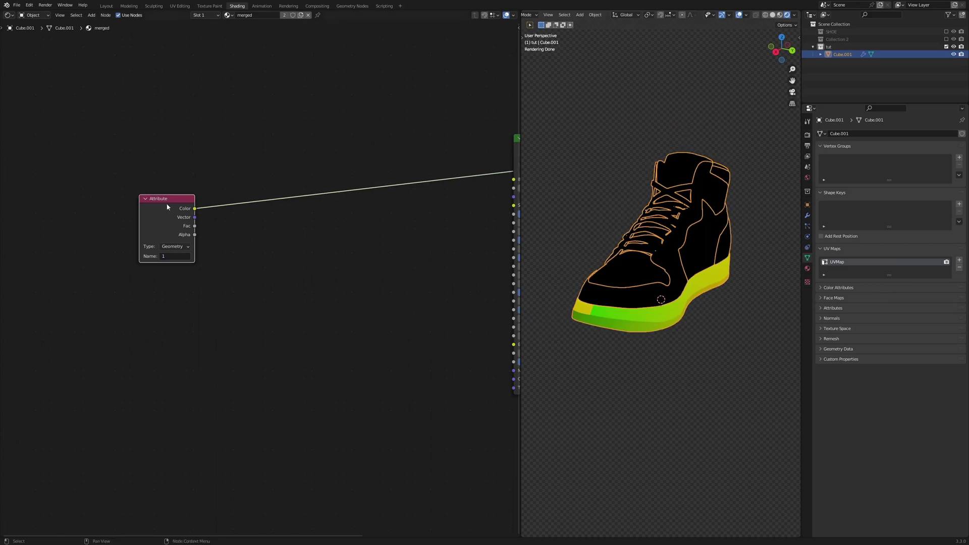
{"action": "middle_click_drag", "start_coordinate": [713, 245], "coordinate": [658, 268]}
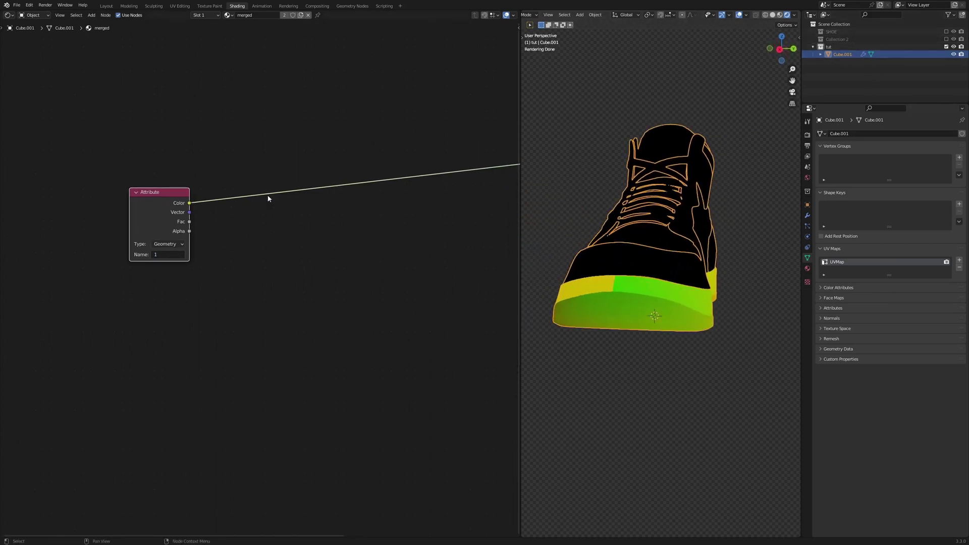
Step: Duplicate the Attribute node, place the copy below the original and set its name to 2
{"action": "scroll", "coordinate": [143, 252], "scroll_direction": "up", "scroll_amount": 1}
{"action": "left_click_drag", "start_coordinate": [143, 199], "coordinate": [141, 162]}
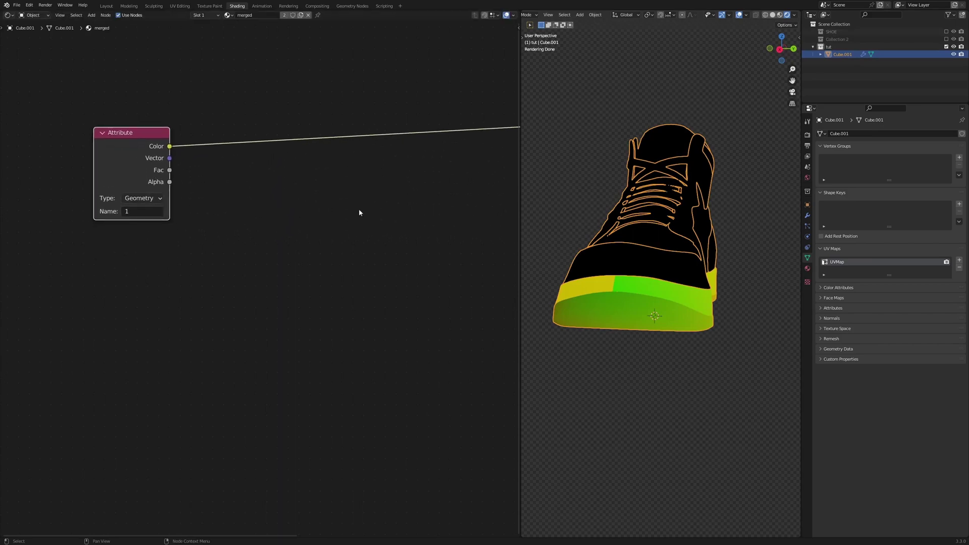
{"action": "key", "text": "shift+d"}
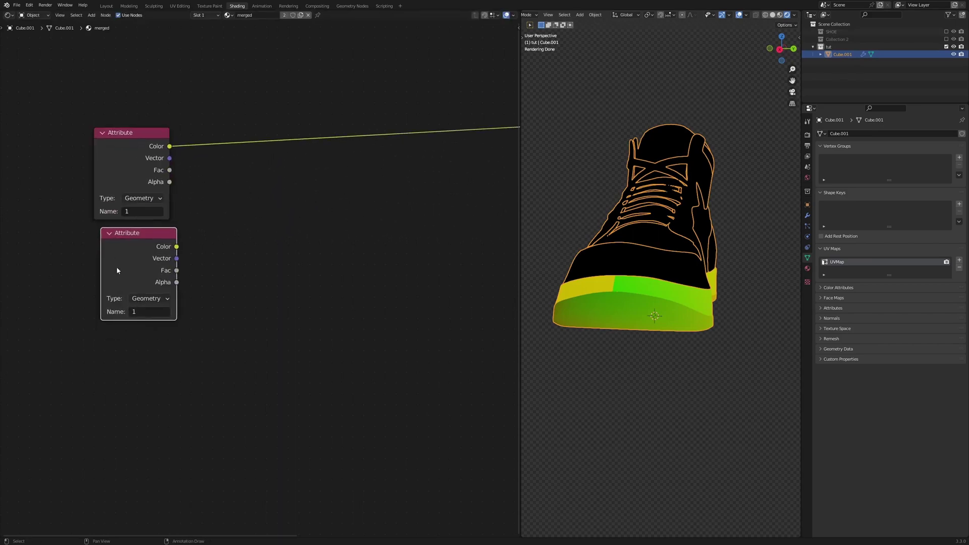
{"action": "left_click", "coordinate": [135, 311]}
{"action": "type", "text": "2"}
{"action": "key", "text": "Return"}
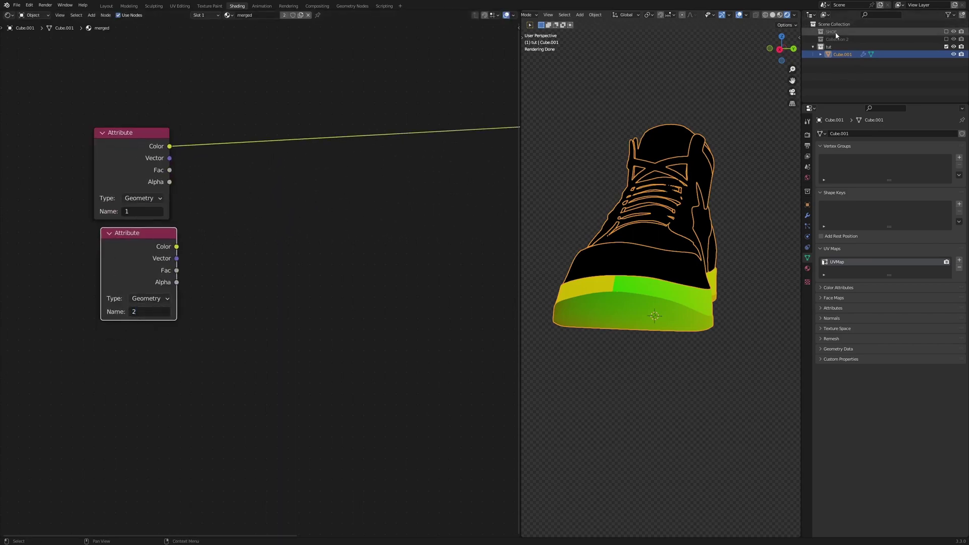
Step: Check the UV map name of Part2 in the SHOE collection and exclude the collection again
{"action": "left_click", "coordinate": [948, 32]}
{"action": "left_click", "coordinate": [841, 47]}
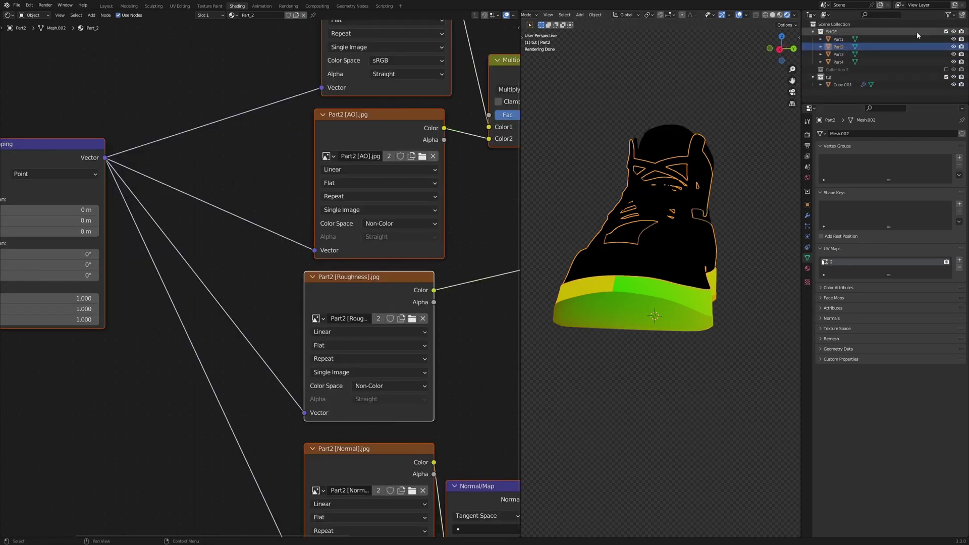
{"action": "left_click", "coordinate": [946, 31]}
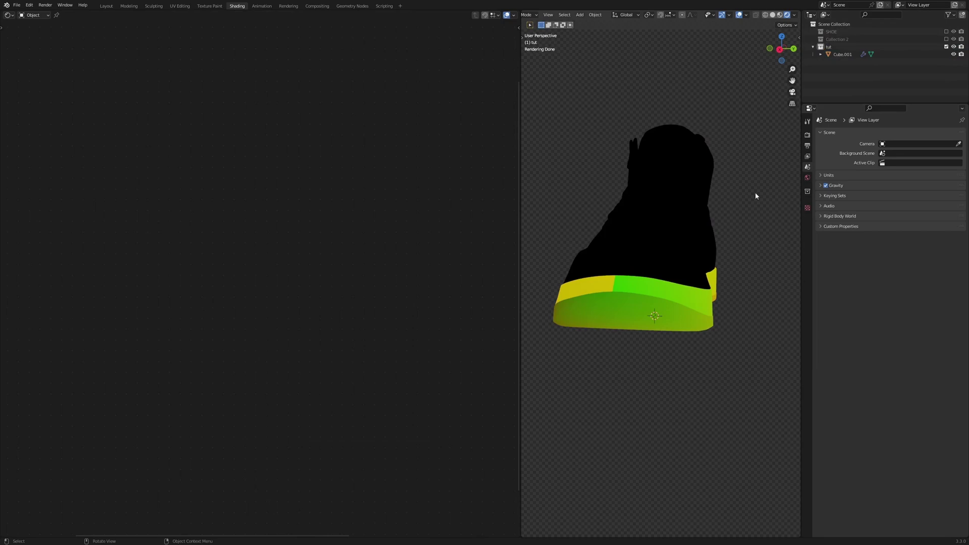
Step: Select Cube.001 again and preview the Color output of Attribute node 2 on the shoe
{"action": "left_click", "coordinate": [842, 54]}
{"action": "left_click", "coordinate": [163, 249], "text": "ctrl+shift"}
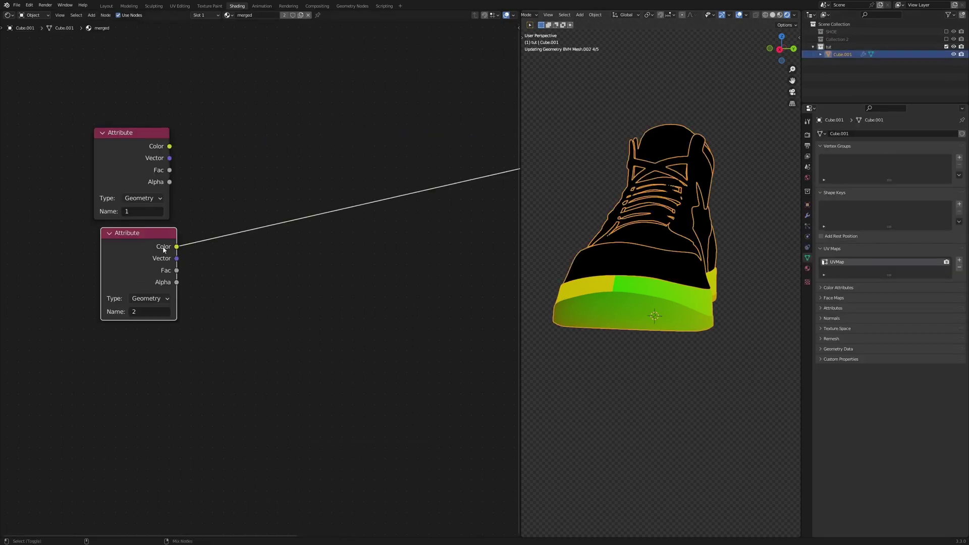
{"action": "mouse_move", "coordinate": [671, 215]}
{"action": "middle_mouse_down"}
{"action": "mouse_move", "coordinate": [626, 224]}
{"action": "mouse_move", "coordinate": [657, 223]}
{"action": "middle_mouse_up"}
{"action": "scroll", "coordinate": [628, 222], "scroll_direction": "down", "scroll_amount": 3}
{"action": "scroll", "coordinate": [283, 180], "scroll_direction": "down", "scroll_amount": 4}
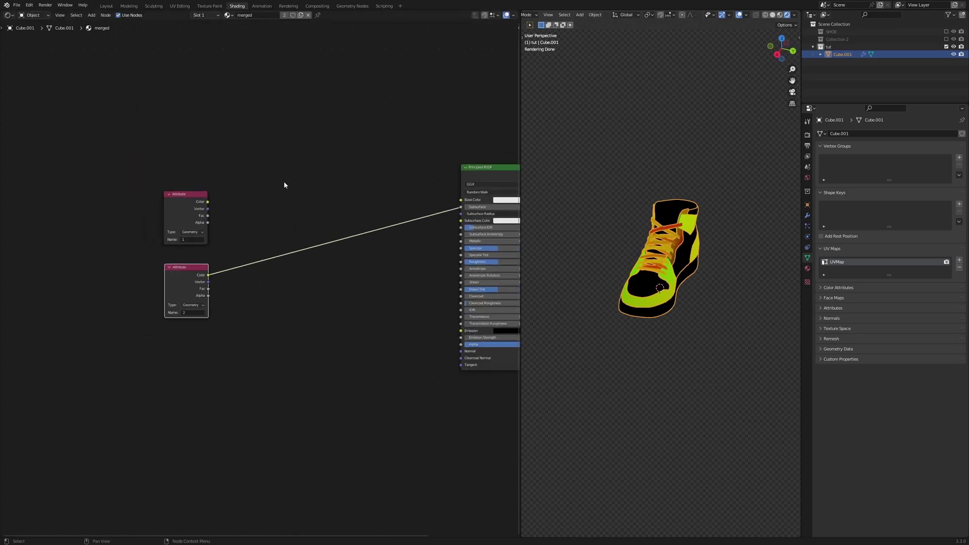
Step: Duplicate the Attribute node twice more, stack the copies below and name them 3 and 4
{"action": "left_click_drag", "start_coordinate": [137, 171], "coordinate": [110, 190]}
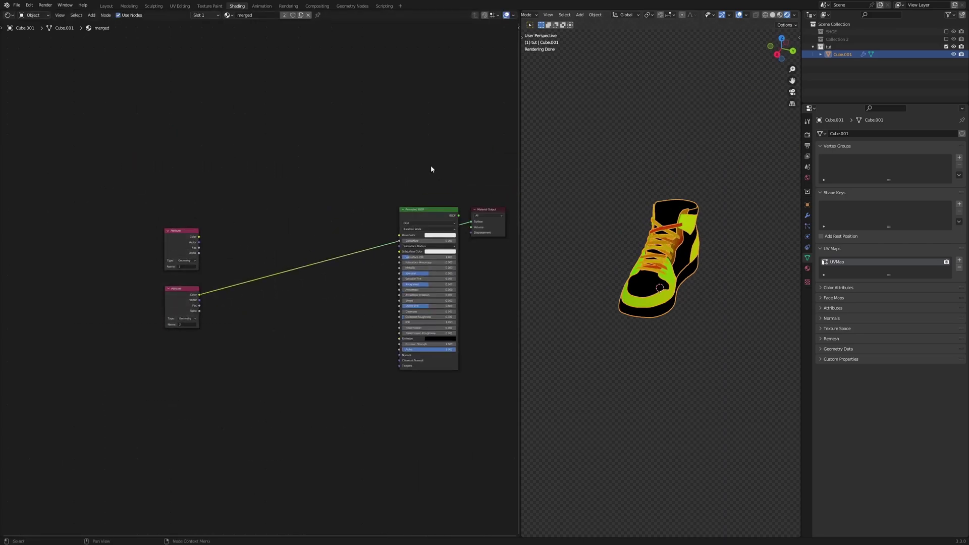
{"action": "scroll", "coordinate": [654, 235], "scroll_direction": "up", "scroll_amount": 3}
{"action": "middle_click_drag", "start_coordinate": [654, 235], "coordinate": [631, 211]}
{"action": "scroll", "coordinate": [253, 283], "scroll_direction": "up", "scroll_amount": 4}
{"action": "middle_click_drag", "start_coordinate": [135, 287], "coordinate": [201, 230]}
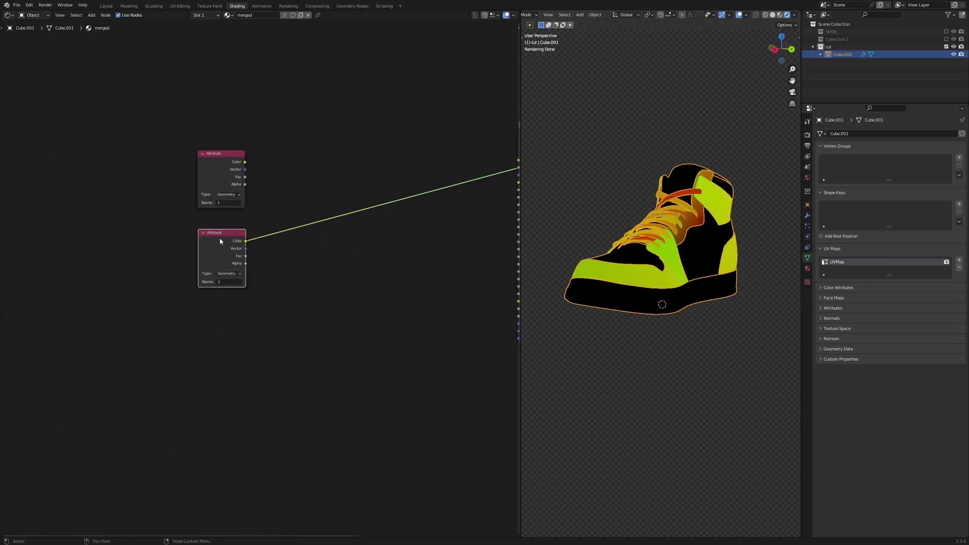
{"action": "key", "text": "shift+d"}
{"action": "left_click", "coordinate": [242, 358]}
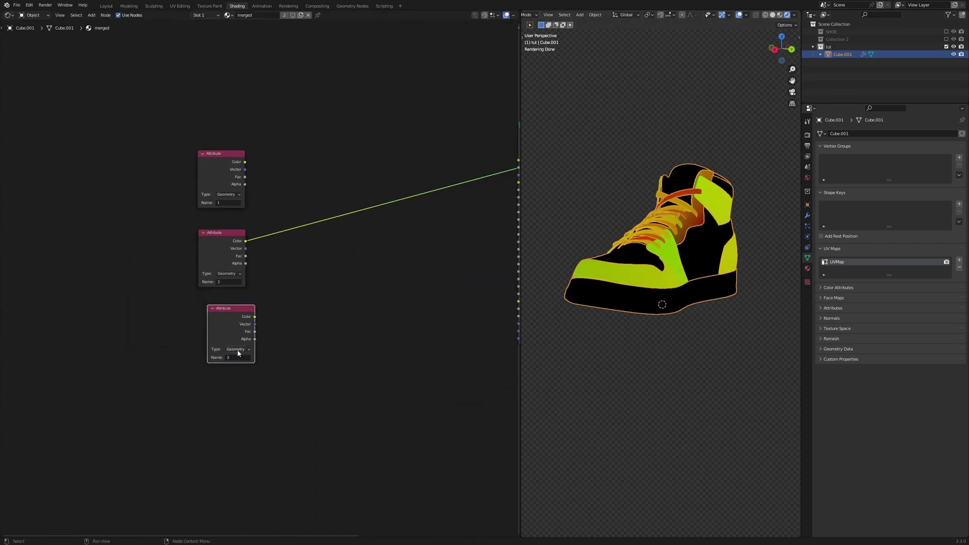
{"action": "left_click_drag", "start_coordinate": [236, 335], "coordinate": [231, 333]}
{"action": "key", "text": "shift+d"}
{"action": "left_click", "coordinate": [226, 397]}
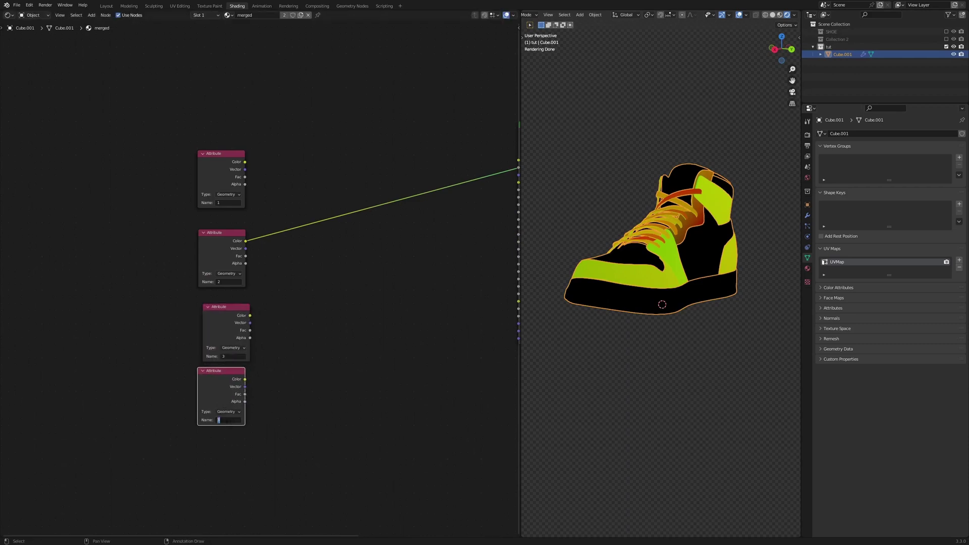
Step: Preview the Color outputs of Attribute nodes 3 and 4 on the shoe in turn
{"action": "left_click", "coordinate": [238, 328], "text": "ctrl+shift"}
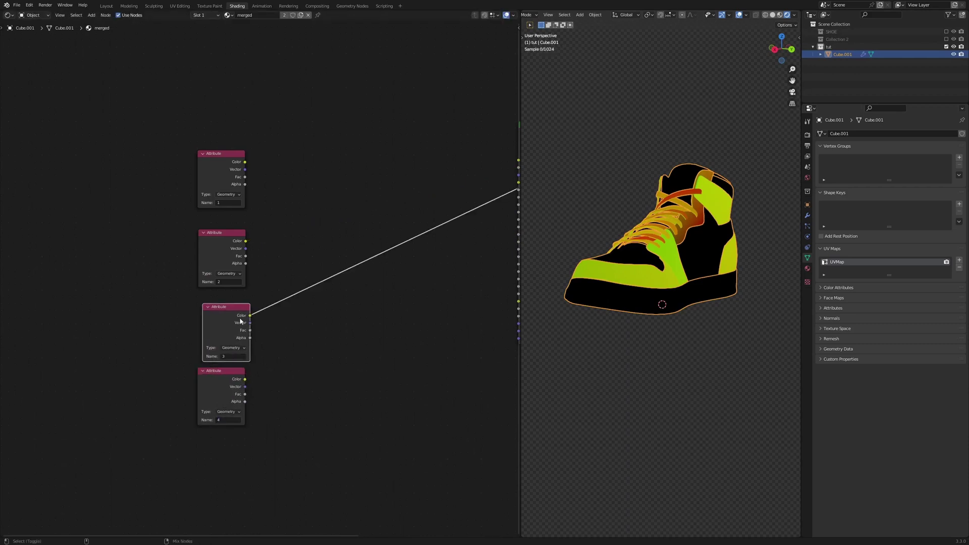
{"action": "left_click", "coordinate": [229, 382], "text": "ctrl+shift"}
{"action": "middle_click_drag", "start_coordinate": [651, 283], "coordinate": [630, 212]}
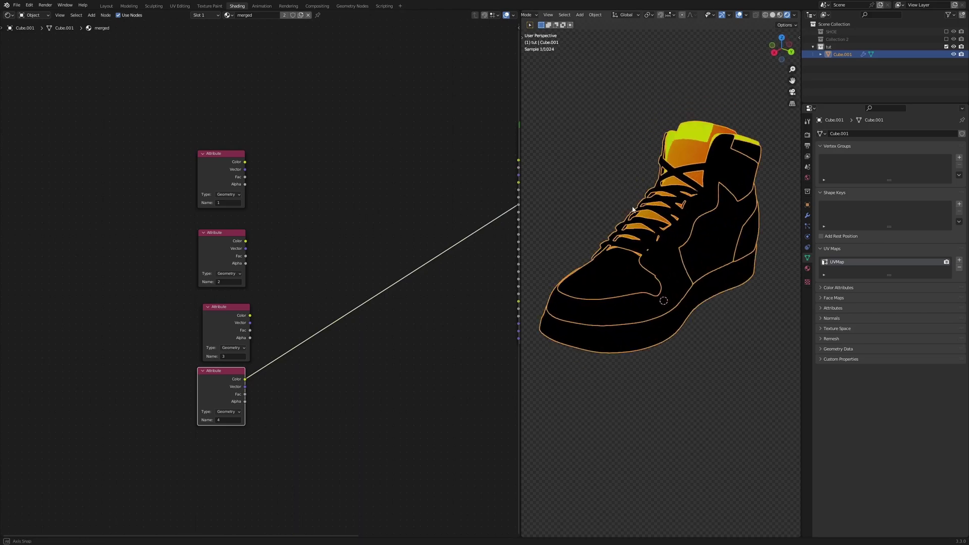
{"action": "scroll", "coordinate": [330, 175], "scroll_direction": "down", "scroll_amount": 3}
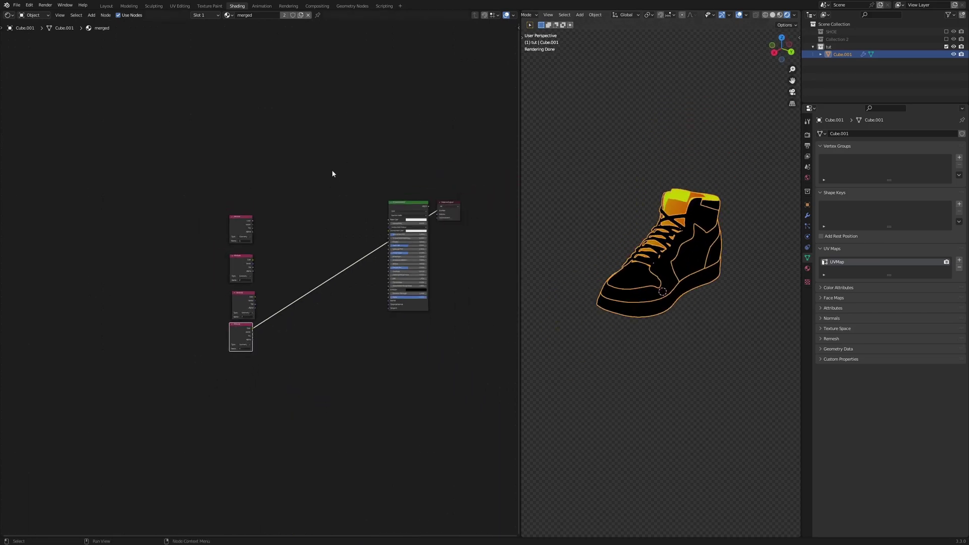
Step: Move Attribute nodes 2, 3 and 4 down and Attribute node 1 up to clear space before the Principled BSDF
{"action": "scroll", "coordinate": [238, 257], "scroll_direction": "up", "scroll_amount": 5}
{"action": "left_click_drag", "start_coordinate": [185, 261], "coordinate": [255, 347]}
{"action": "left_click_drag", "start_coordinate": [220, 270], "coordinate": [169, 360]}
{"action": "left_click", "coordinate": [227, 248]}
{"action": "left_click_drag", "start_coordinate": [244, 198], "coordinate": [187, 182]}
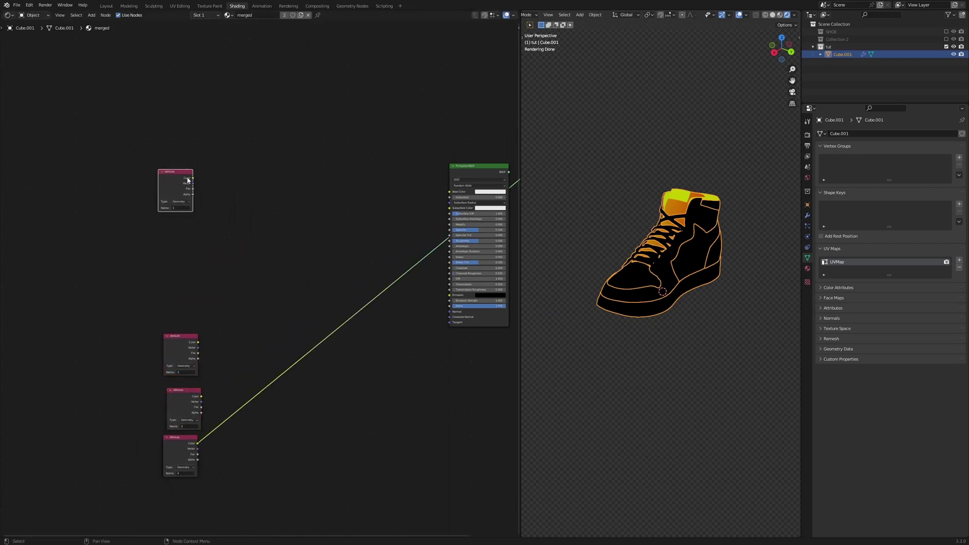
{"action": "scroll", "coordinate": [252, 186], "scroll_direction": "down", "scroll_amount": 3}
{"action": "mouse_move", "coordinate": [304, 185]}
{"action": "middle_mouse_down"}
{"action": "mouse_move", "coordinate": [229, 218]}
{"action": "mouse_move", "coordinate": [290, 195]}
{"action": "middle_mouse_up"}
{"action": "scroll", "coordinate": [223, 215], "scroll_direction": "up", "scroll_amount": 2}
{"action": "left_click_drag", "start_coordinate": [193, 211], "coordinate": [140, 147]}
{"action": "scroll", "coordinate": [152, 152], "scroll_direction": "up", "scroll_amount": 1}
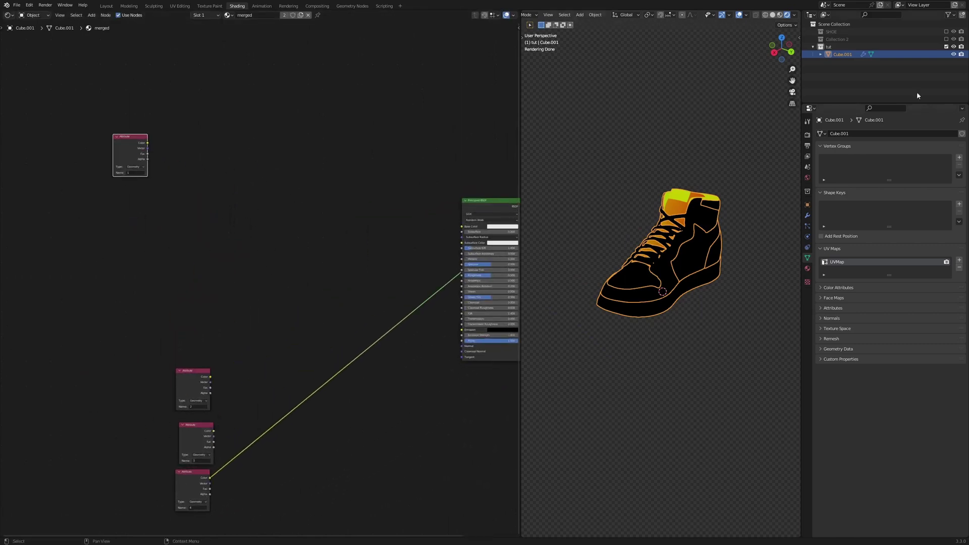
Step: Enable the SHOE collection and copy the node setup of Part1's Part_1 material
{"action": "left_click", "coordinate": [945, 31]}
{"action": "left_click", "coordinate": [837, 39]}
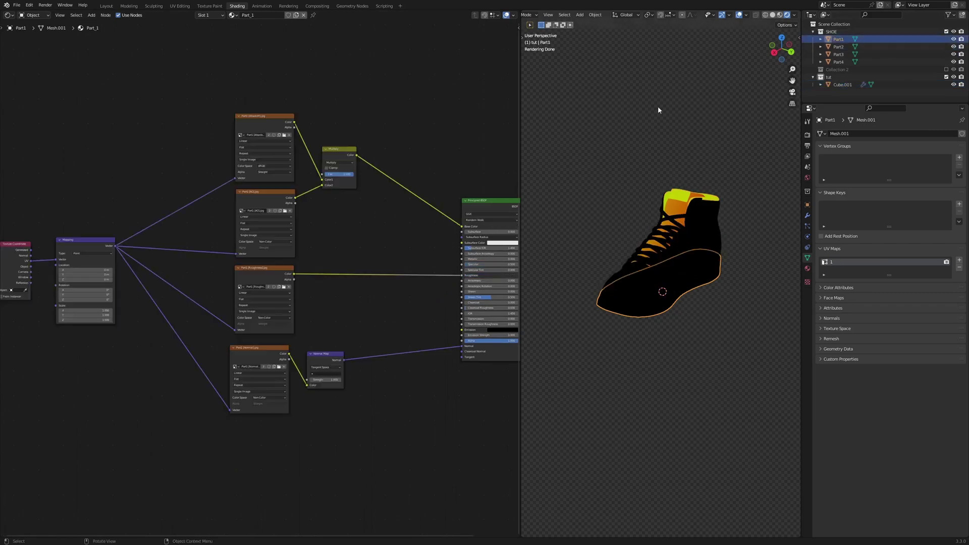
{"action": "scroll", "coordinate": [227, 227], "scroll_direction": "down", "scroll_amount": 2}
{"action": "left_click_drag", "start_coordinate": [87, 156], "coordinate": [401, 403]}
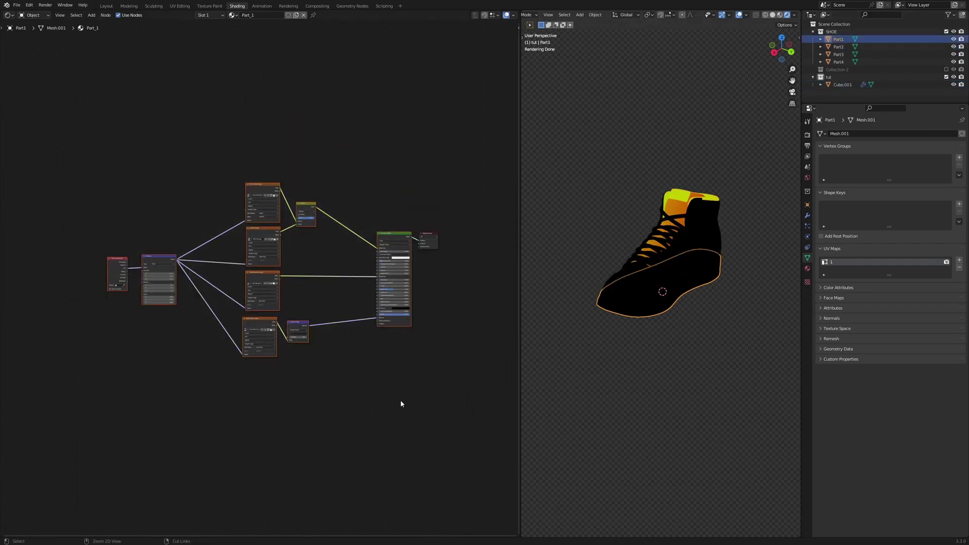
Step: Hide the SHOE collection and paste the copied node setup into Cube.001's merged material
{"action": "left_click", "coordinate": [952, 32]}
{"action": "left_click", "coordinate": [887, 69]}
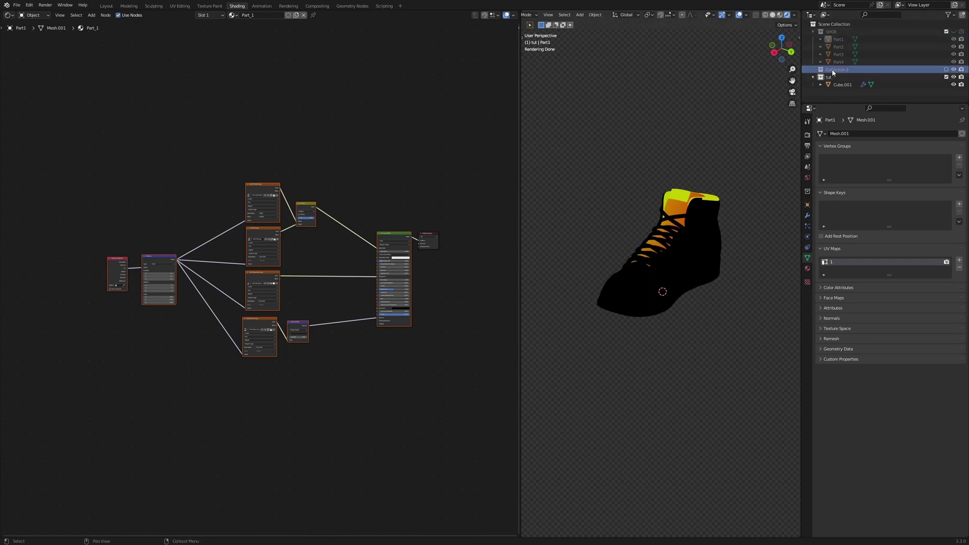
{"action": "left_click", "coordinate": [843, 85]}
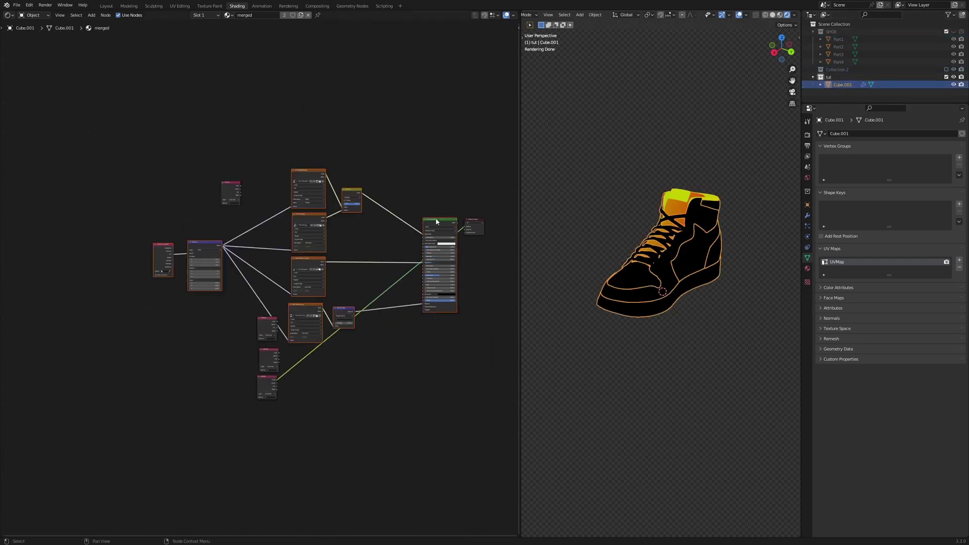
Step: Move the pasted Part1 nodes up above the leftover nodes and place Attribute node 1 before their Texture Coordinate node
{"action": "key", "text": "g"}
{"action": "left_click", "coordinate": [372, 38]}
{"action": "middle_click_drag", "start_coordinate": [160, 172], "coordinate": [230, 230]}
{"action": "left_click", "coordinate": [305, 254]}
{"action": "key", "text": "g"}
{"action": "left_click", "coordinate": [204, 172]}
{"action": "scroll", "coordinate": [205, 129], "scroll_direction": "up", "scroll_amount": 7}
{"action": "middle_click_drag", "start_coordinate": [227, 54], "coordinate": [76, 211]}
Step: Preview the pasted Part1 Principled BSDF on the shoe and examine it from another angle
{"action": "scroll", "coordinate": [194, 200], "scroll_direction": "down", "scroll_amount": 3}
{"action": "left_click", "coordinate": [440, 184], "text": "ctrl+shift"}
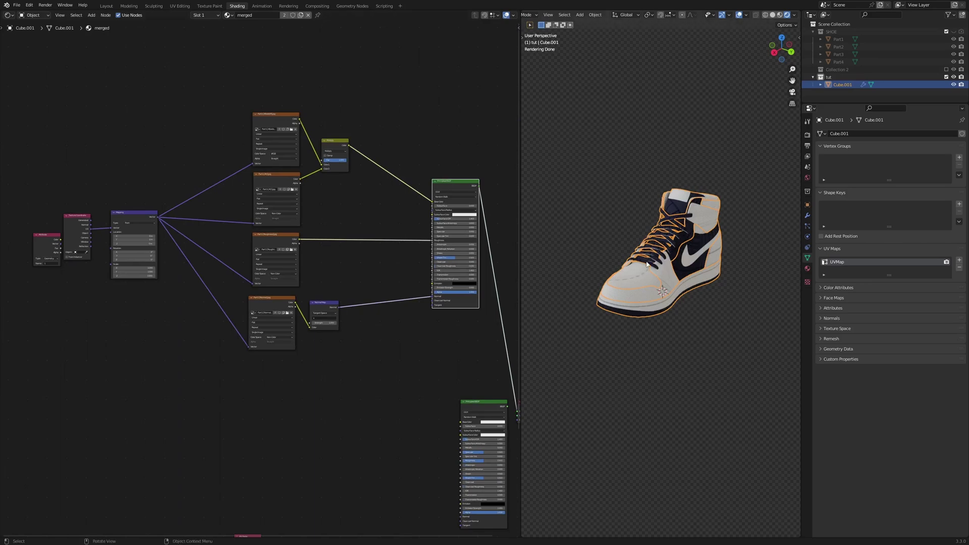
{"action": "scroll", "coordinate": [647, 229], "scroll_direction": "up", "scroll_amount": 3}
{"action": "middle_click_drag", "start_coordinate": [648, 229], "coordinate": [681, 243]}
{"action": "scroll", "coordinate": [707, 231], "scroll_direction": "down", "scroll_amount": 2}
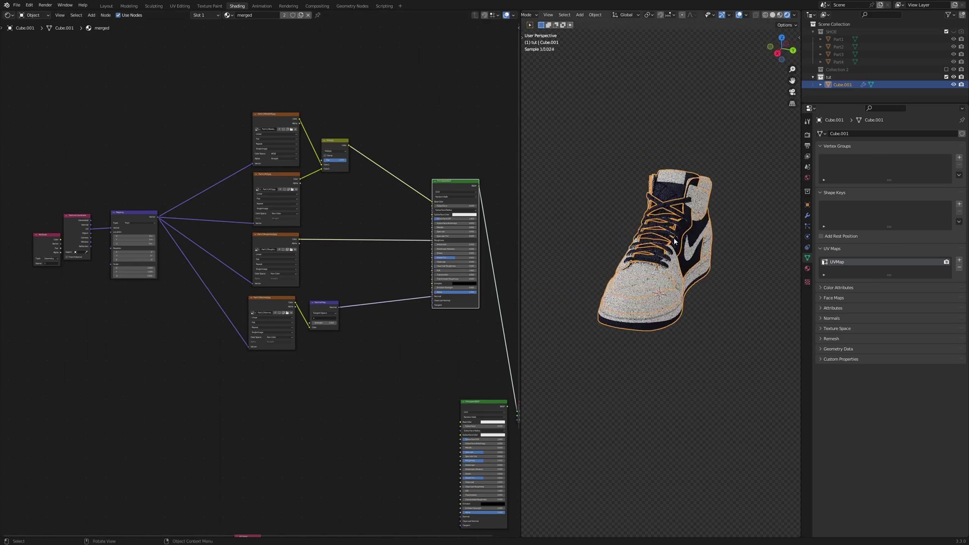
Step: Move the Texture Coordinate node aside, connect Attribute node 1's Vector output to Part1's Mapping Vector input, and check the shoe's sole
{"action": "middle_click_drag", "start_coordinate": [61, 265], "coordinate": [131, 265]}
{"action": "scroll", "coordinate": [114, 266], "scroll_direction": "up", "scroll_amount": 6}
{"action": "left_click_drag", "start_coordinate": [124, 214], "coordinate": [106, 186]}
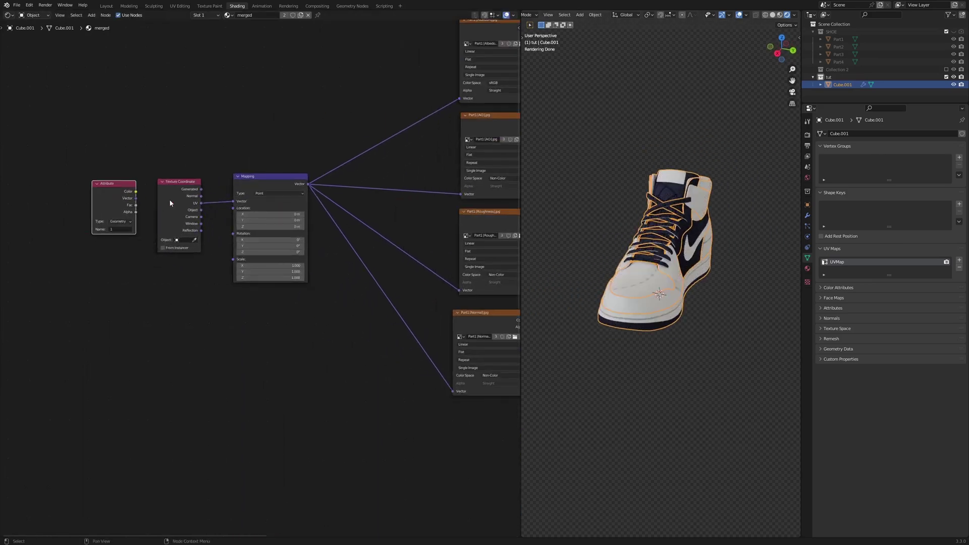
{"action": "left_click_drag", "start_coordinate": [179, 181], "coordinate": [77, 269]}
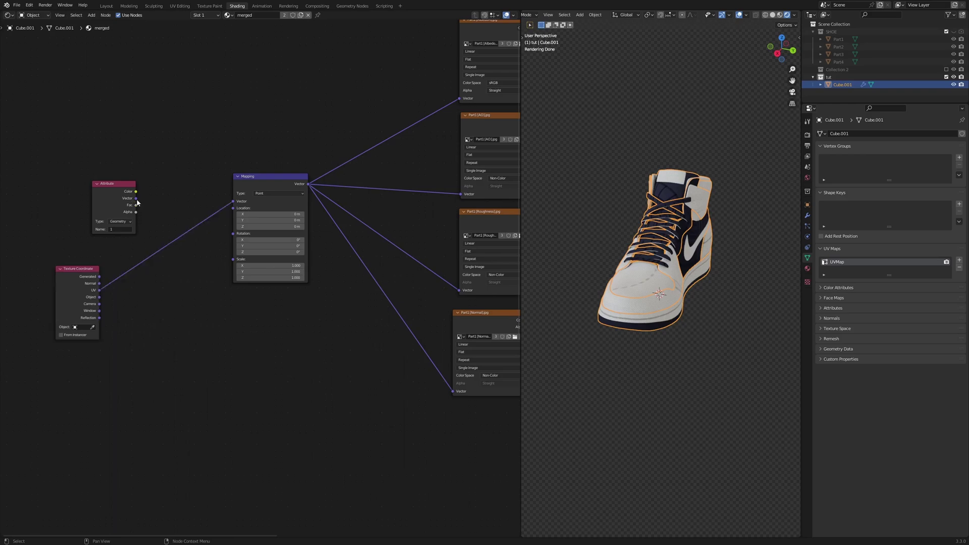
{"action": "left_click_drag", "start_coordinate": [238, 204], "coordinate": [233, 201]}
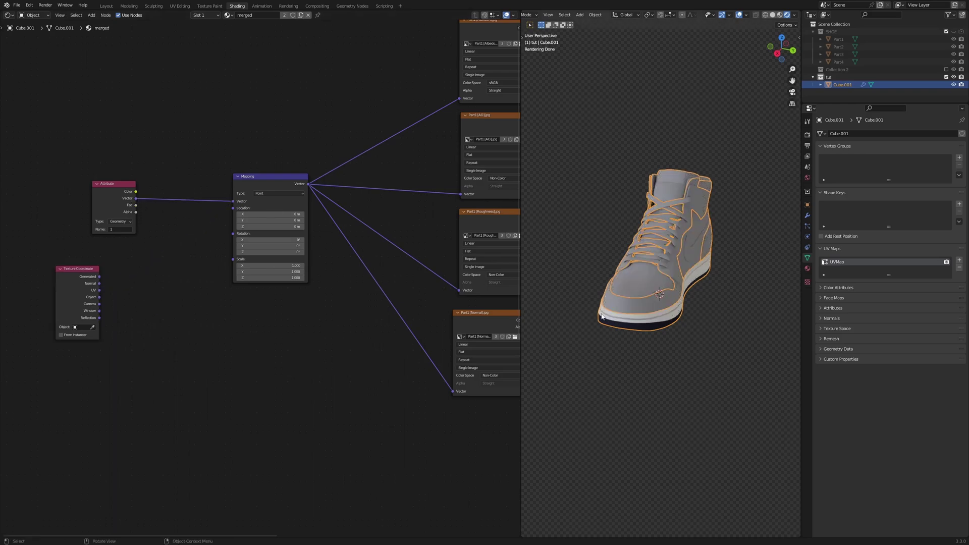
{"action": "middle_click_drag", "start_coordinate": [651, 227], "coordinate": [625, 298]}
{"action": "scroll", "coordinate": [633, 301], "scroll_direction": "up", "scroll_amount": 2}
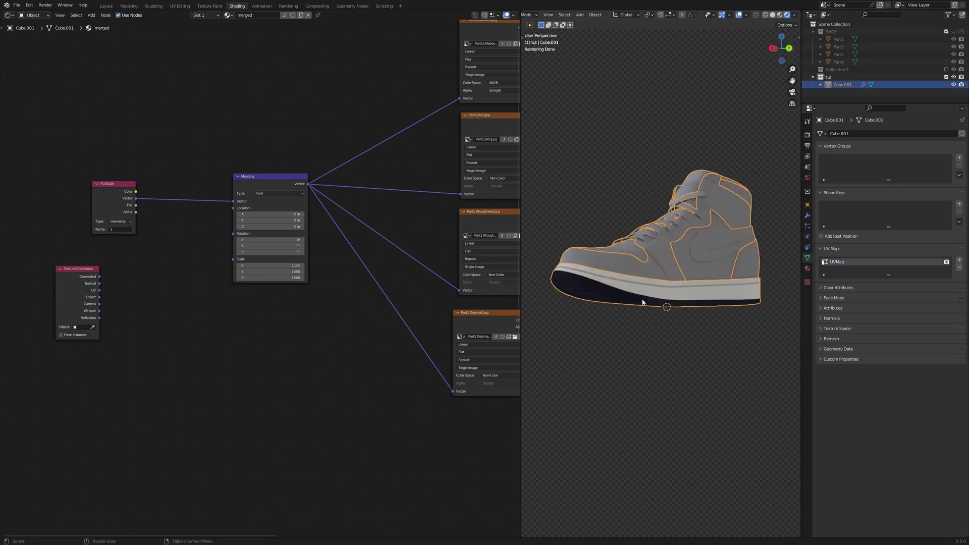
Step: Make room by moving the unused Principled BSDF and remaining Attribute nodes down and the Material Output away from the shaders
{"action": "scroll", "coordinate": [242, 207], "scroll_direction": "down", "scroll_amount": 10}
{"action": "middle_click_drag", "start_coordinate": [272, 177], "coordinate": [164, 162]}
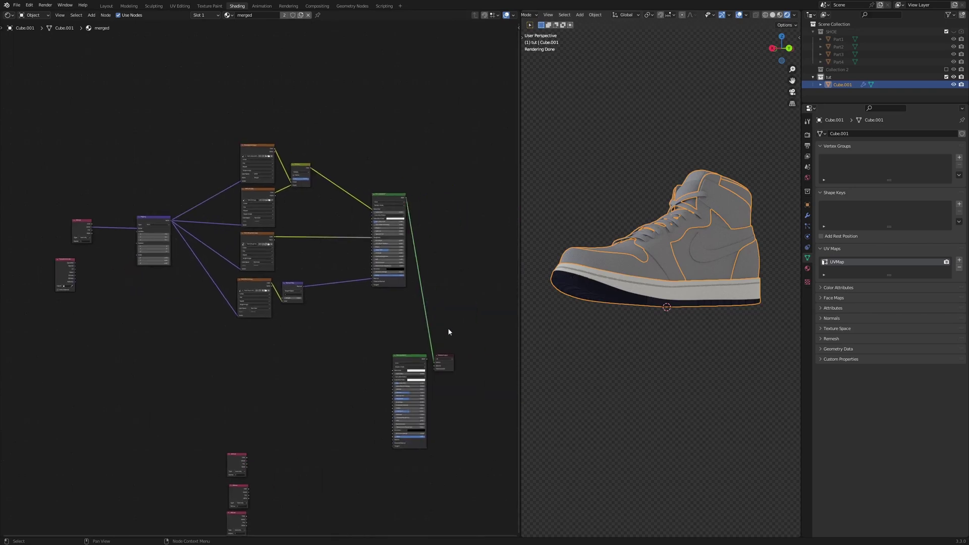
{"action": "scroll", "coordinate": [447, 328], "scroll_direction": "down", "scroll_amount": 1}
{"action": "middle_click_drag", "start_coordinate": [498, 346], "coordinate": [432, 271]}
{"action": "left_click_drag", "start_coordinate": [326, 294], "coordinate": [310, 364]}
{"action": "left_click_drag", "start_coordinate": [428, 252], "coordinate": [363, 304]}
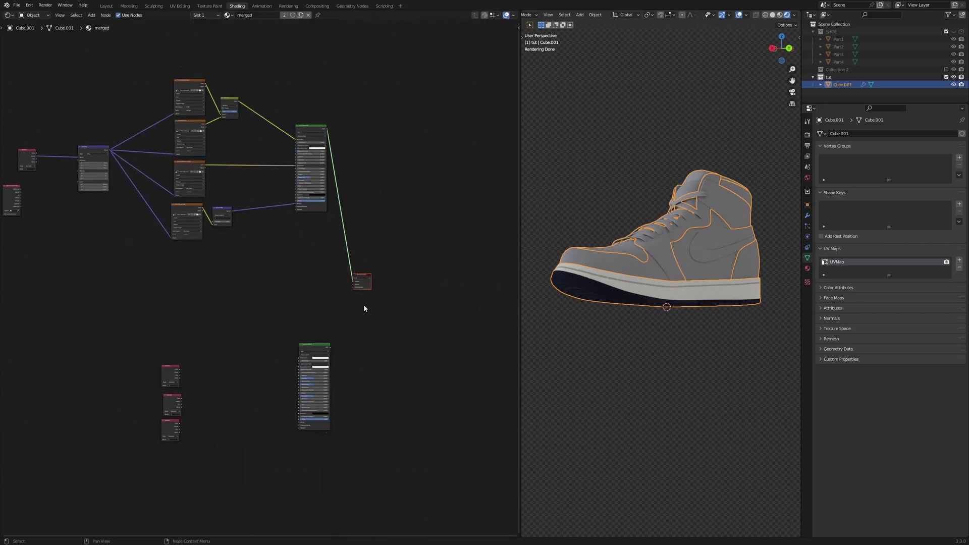
{"action": "key", "text": "g"}
{"action": "left_click", "coordinate": [480, 276]}
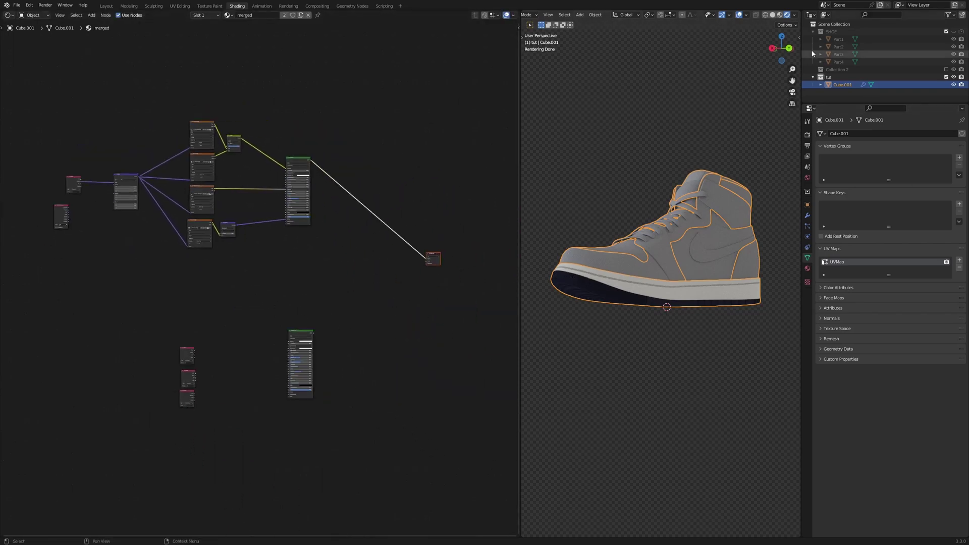
Step: Copy the node setup of Part2's Part_2 material and reselect Cube.001
{"action": "left_click", "coordinate": [834, 46]}
{"action": "left_click_drag", "start_coordinate": [125, 239], "coordinate": [312, 402]}
{"action": "key", "text": "ctrl+c"}
{"action": "left_click", "coordinate": [841, 85]}
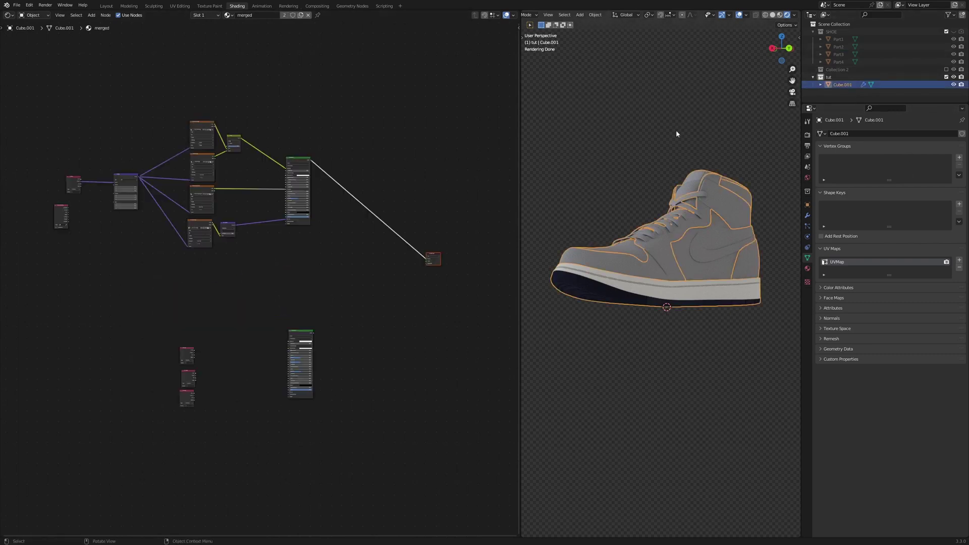
Step: Move the leftover Attribute and Principled BSDF nodes further down and paste the Part2 nodes into the merged material
{"action": "scroll", "coordinate": [202, 298], "scroll_direction": "down", "scroll_amount": 2}
{"action": "middle_click_drag", "start_coordinate": [165, 310], "coordinate": [189, 280]}
{"action": "left_click_drag", "start_coordinate": [187, 283], "coordinate": [323, 371]}
{"action": "left_click_drag", "start_coordinate": [307, 294], "coordinate": [236, 305]}
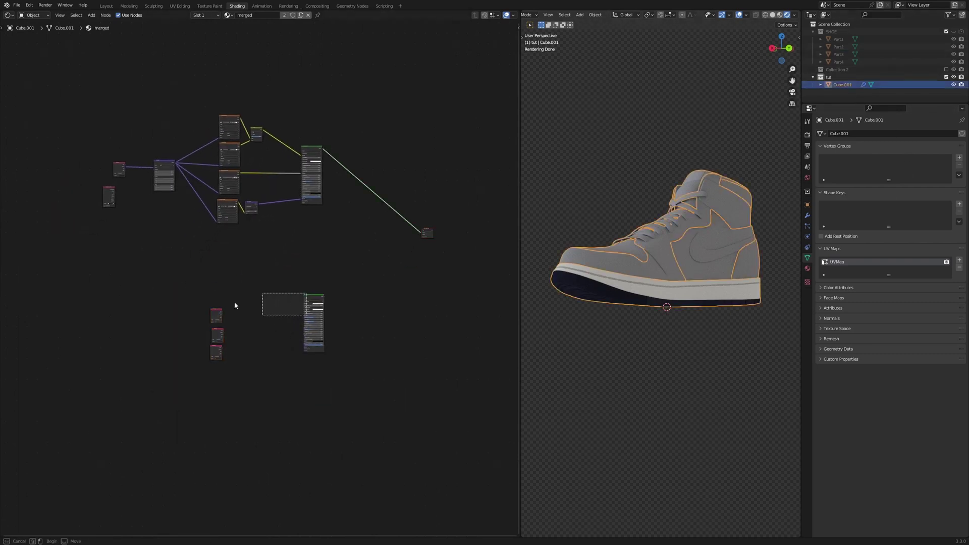
{"action": "left_click_drag", "start_coordinate": [134, 272], "coordinate": [315, 353]}
{"action": "left_click_drag", "start_coordinate": [314, 299], "coordinate": [294, 369]}
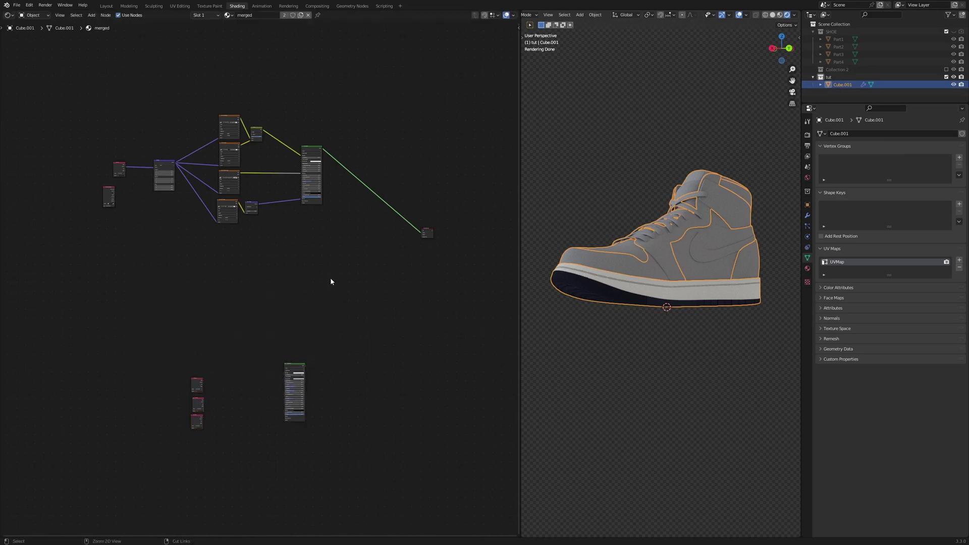
{"action": "key", "text": "ctrl+v"}
Step: Connect Attribute node 2's Vector output to the pasted Part2 Mapping node and preview Part2's Principled BSDF on the shoe
{"action": "scroll", "coordinate": [274, 260], "scroll_direction": "up", "scroll_amount": 5}
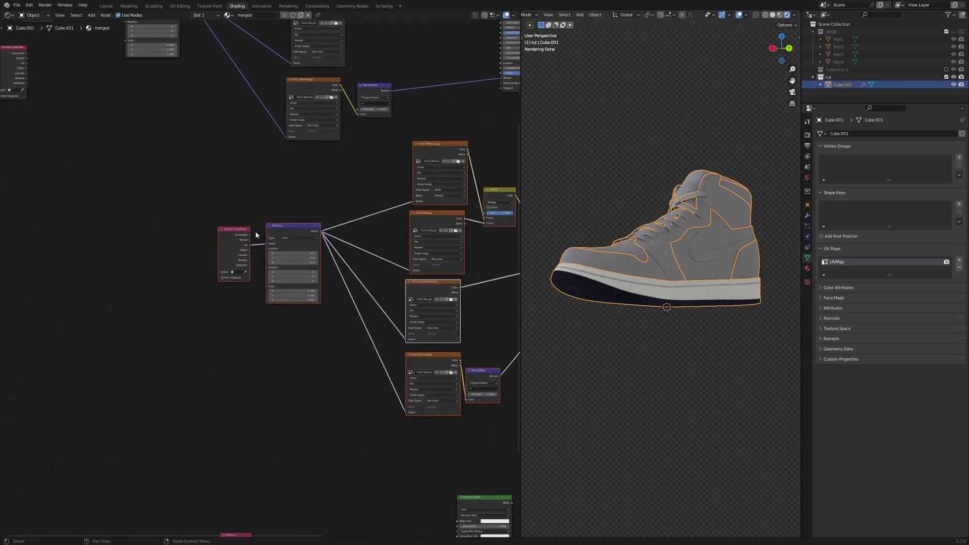
{"action": "scroll", "coordinate": [256, 235], "scroll_direction": "down", "scroll_amount": 4}
{"action": "left_click", "coordinate": [172, 281]}
{"action": "middle_click_drag", "start_coordinate": [152, 355], "coordinate": [138, 244]}
{"action": "left_click_drag", "start_coordinate": [225, 369], "coordinate": [161, 157]}
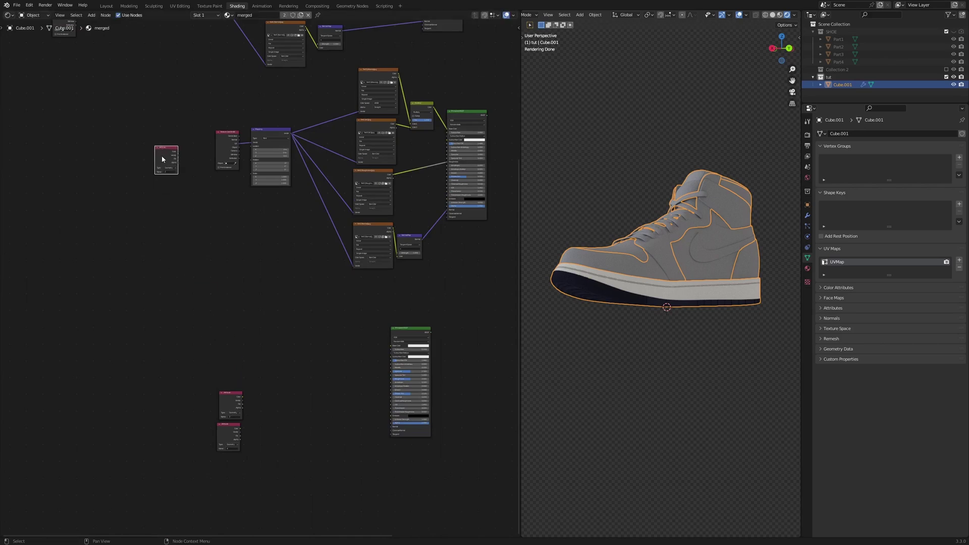
{"action": "scroll", "coordinate": [244, 360], "scroll_direction": "up", "scroll_amount": 4}
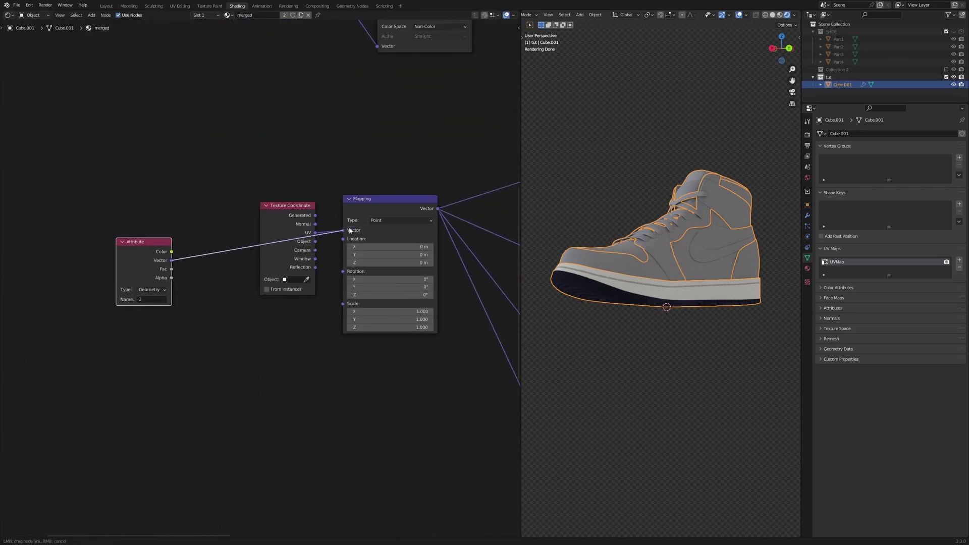
{"action": "left_click_drag", "start_coordinate": [349, 230], "coordinate": [350, 230]}
{"action": "scroll", "coordinate": [353, 222], "scroll_direction": "down", "scroll_amount": 5}
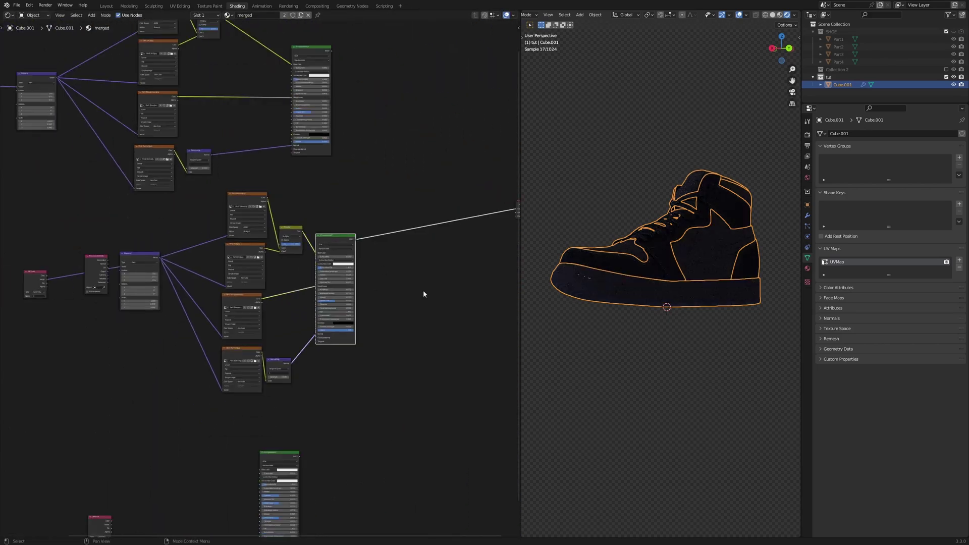
{"action": "middle_click_drag", "start_coordinate": [605, 272], "coordinate": [642, 305]}
{"action": "scroll", "coordinate": [163, 323], "scroll_direction": "down", "scroll_amount": 1}
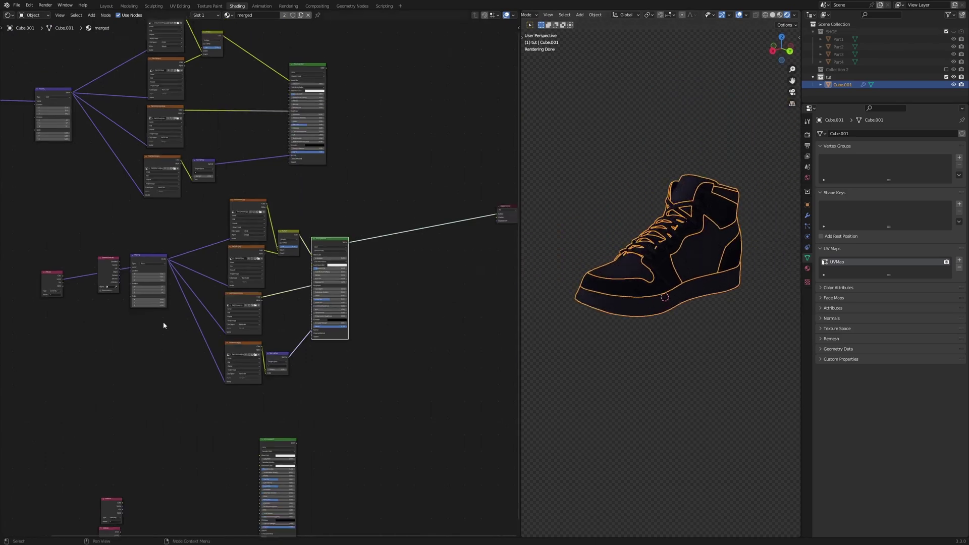
Step: Move Part2's disconnected Texture Coordinate node out of the way and place Attribute node 2 beside its Mapping node
{"action": "middle_click_drag", "start_coordinate": [162, 323], "coordinate": [301, 298]}
{"action": "scroll", "coordinate": [283, 290], "scroll_direction": "up", "scroll_amount": 5}
{"action": "left_click_drag", "start_coordinate": [240, 252], "coordinate": [159, 360]}
{"action": "left_click_drag", "start_coordinate": [151, 252], "coordinate": [228, 239]}
{"action": "scroll", "coordinate": [748, 205], "scroll_direction": "down", "scroll_amount": 2}
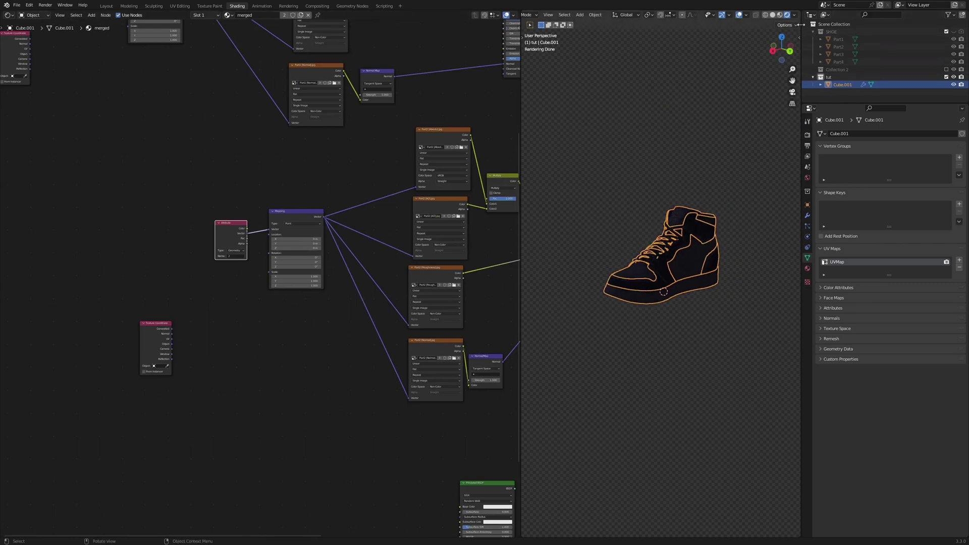
Step: Exclude the tut collection, show the SHOE collection, and isolate Part2 in local view to examine its original material
{"action": "left_click", "coordinate": [946, 77]}
{"action": "left_click", "coordinate": [946, 32]}
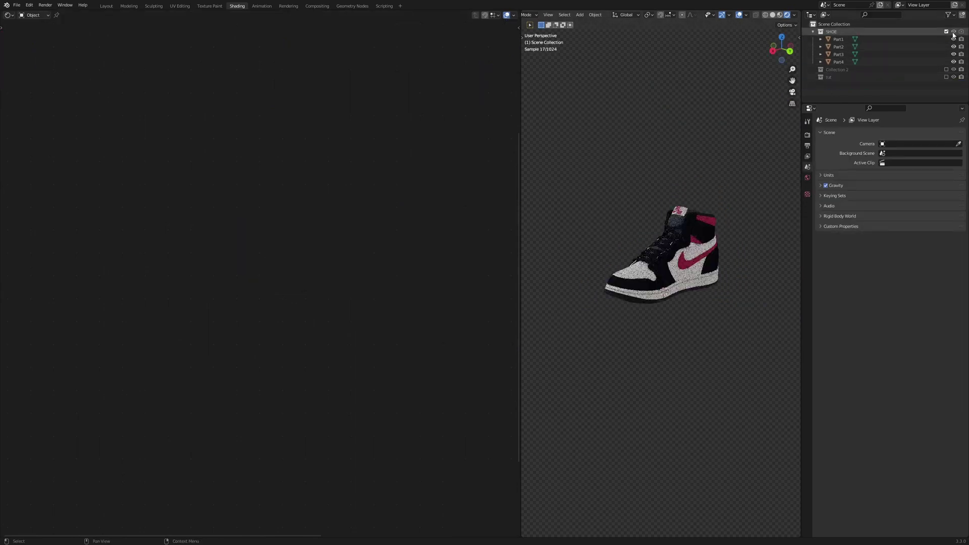
{"action": "left_click", "coordinate": [838, 47]}
{"action": "scroll", "coordinate": [662, 230], "scroll_direction": "up", "scroll_amount": 5}
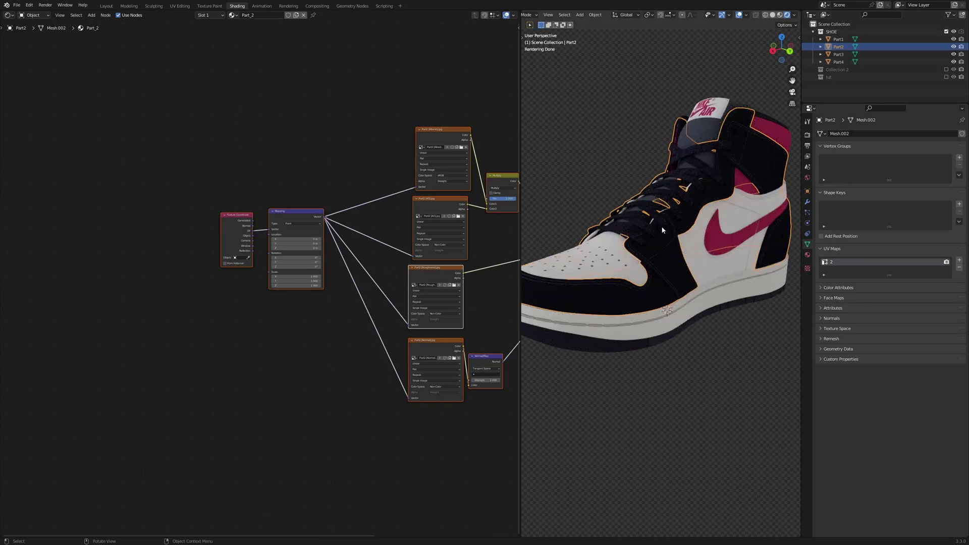
{"action": "key", "text": "slash"}
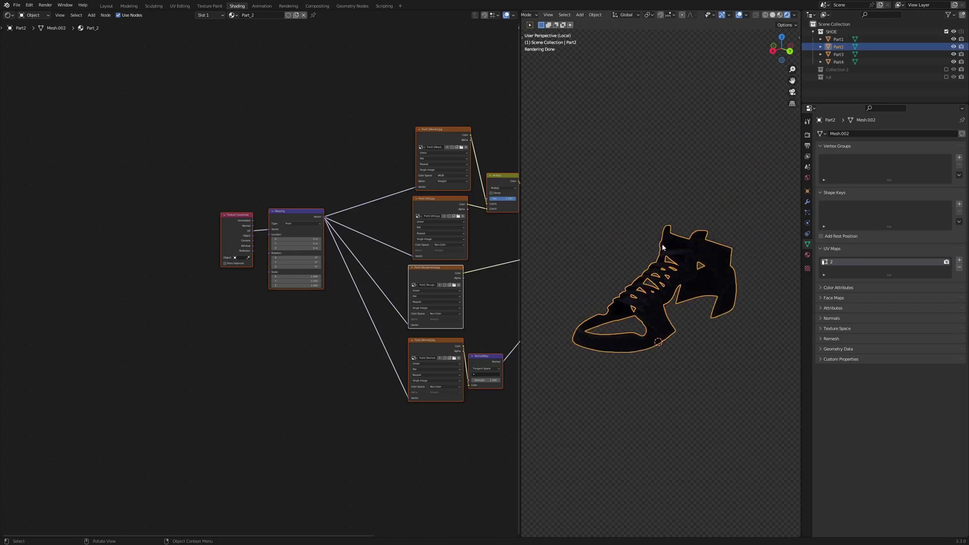
{"action": "middle_click_drag", "start_coordinate": [661, 245], "coordinate": [675, 229]}
{"action": "scroll", "coordinate": [647, 277], "scroll_direction": "up", "scroll_amount": 5}
{"action": "middle_click_drag", "start_coordinate": [648, 279], "coordinate": [650, 329]}
{"action": "scroll", "coordinate": [635, 345], "scroll_direction": "down", "scroll_amount": 1}
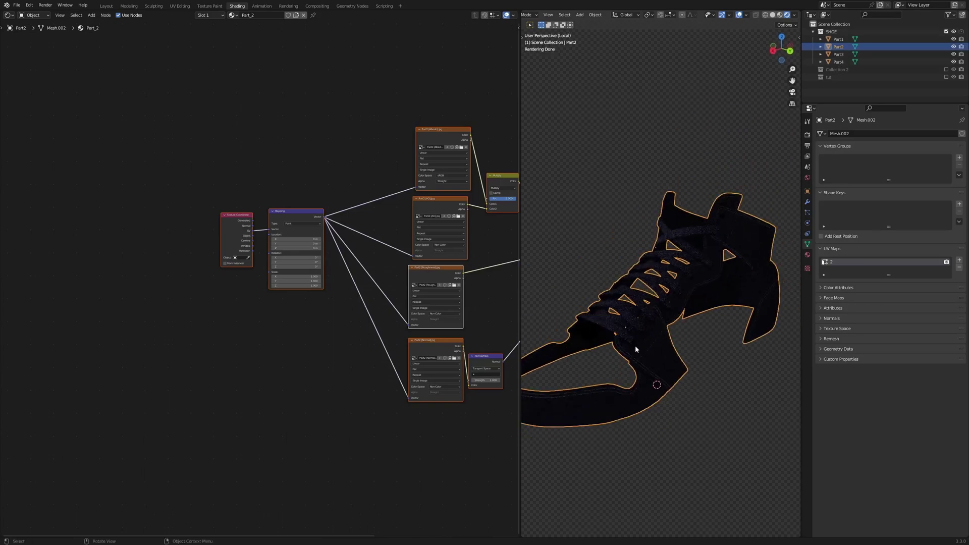
Step: Hide the SHOE collection, re-enable the tut collection, and examine Cube.001's laces up close for comparison
{"action": "left_click", "coordinate": [953, 32]}
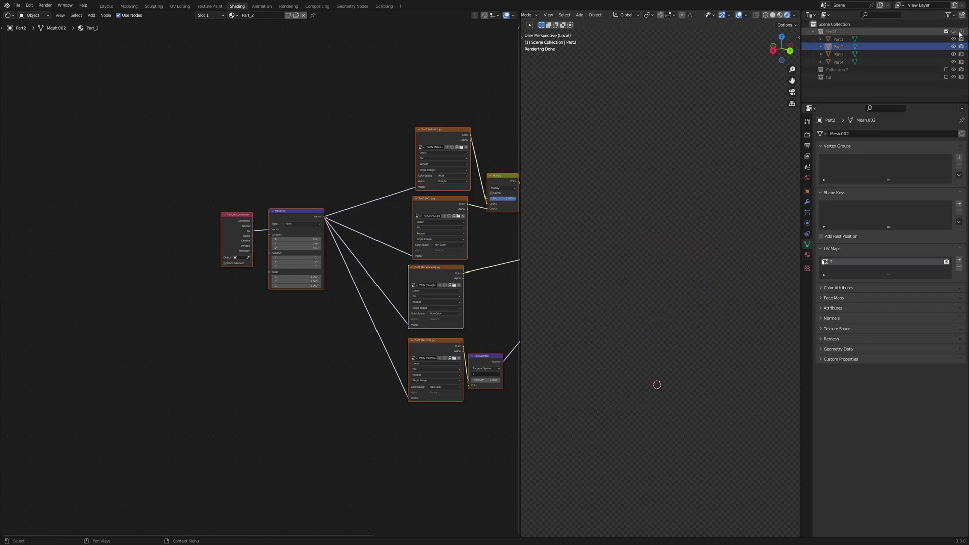
{"action": "left_click", "coordinate": [946, 77]}
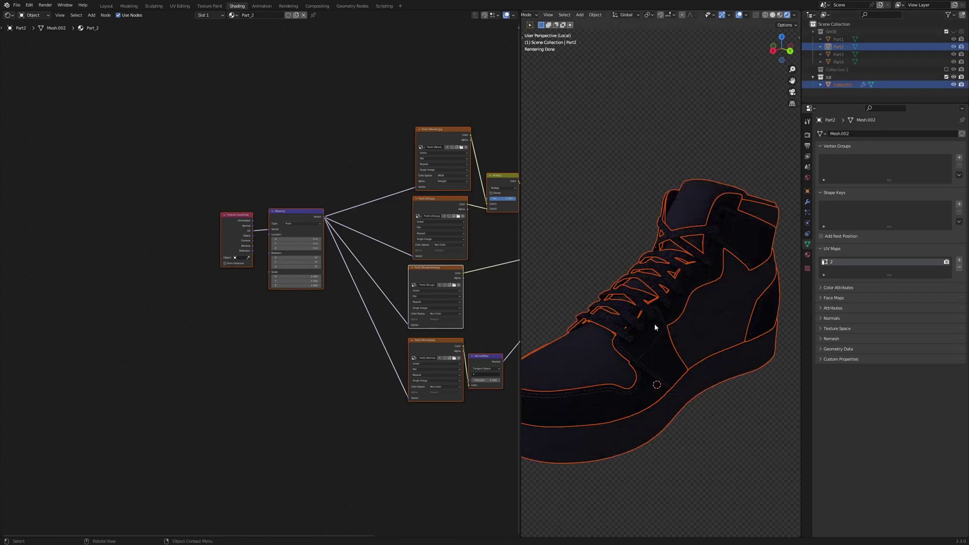
{"action": "left_click", "coordinate": [652, 327]}
{"action": "scroll", "coordinate": [650, 330], "scroll_direction": "up", "scroll_amount": 3}
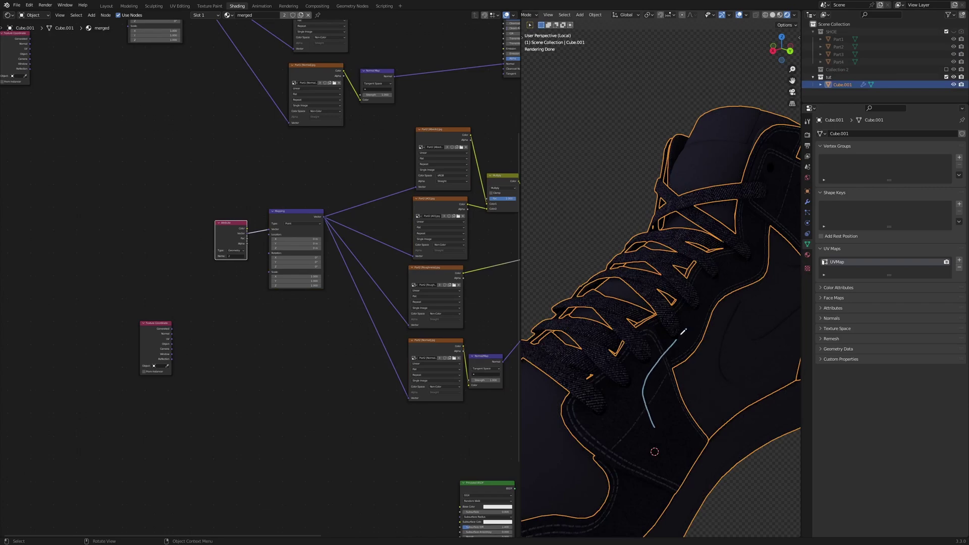
{"action": "scroll", "coordinate": [660, 361], "scroll_direction": "down", "scroll_amount": 6}
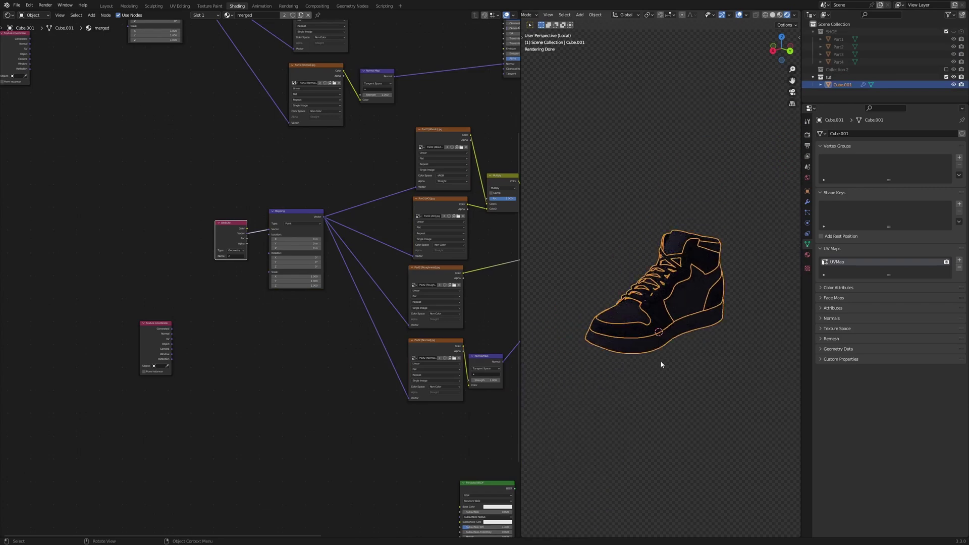
Step: Switch the 3D viewport to solid shading
{"action": "scroll", "coordinate": [649, 343], "scroll_direction": "up", "scroll_amount": 2}
{"action": "key", "text": "z"}
{"action": "left_click", "coordinate": [761, 314]}
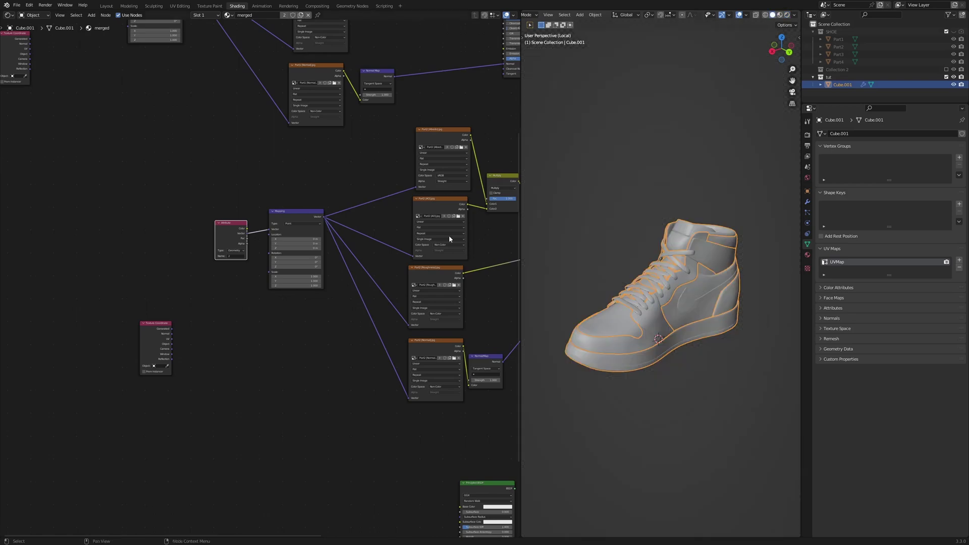
Step: Move Attribute node 2 up away from its Mapping node and preview its Fac output
{"action": "scroll", "coordinate": [449, 235], "scroll_direction": "down", "scroll_amount": 4}
{"action": "scroll", "coordinate": [302, 177], "scroll_direction": "up", "scroll_amount": 1}
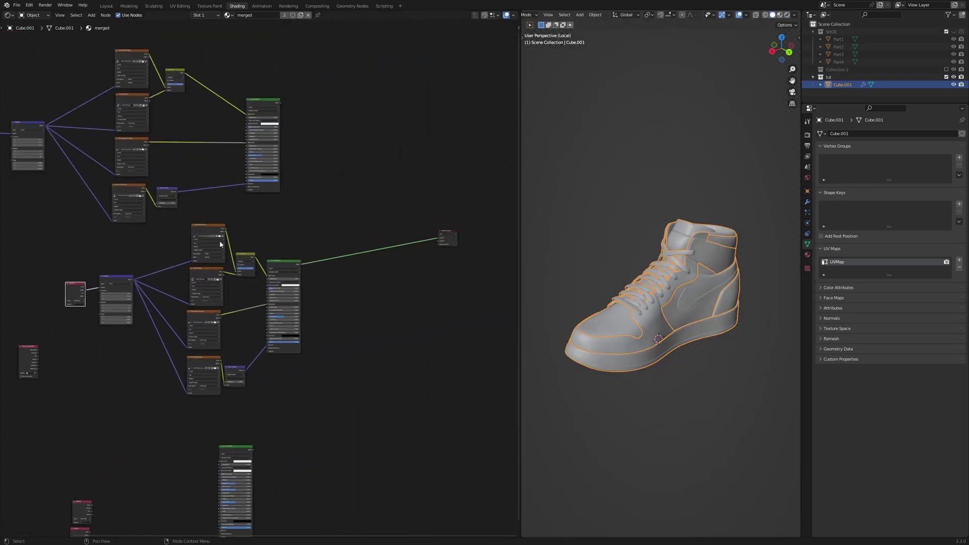
{"action": "middle_click_drag", "start_coordinate": [104, 235], "coordinate": [312, 211]}
{"action": "scroll", "coordinate": [298, 237], "scroll_direction": "up", "scroll_amount": 10}
{"action": "left_click_drag", "start_coordinate": [310, 251], "coordinate": [250, 182]}
{"action": "scroll", "coordinate": [237, 239], "scroll_direction": "up", "scroll_amount": 5}
{"action": "middle_click_drag", "start_coordinate": [247, 227], "coordinate": [269, 276]}
{"action": "left_click", "coordinate": [290, 197], "text": "ctrl+shift"}
{"action": "left_click", "coordinate": [290, 197], "text": "ctrl+shift"}
{"action": "left_click", "coordinate": [289, 197], "text": "ctrl+shift"}
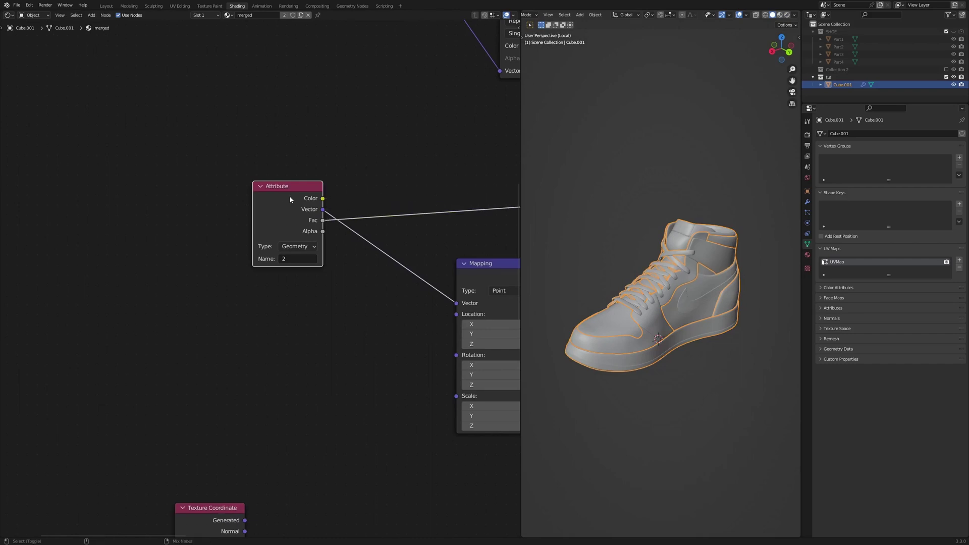
Step: Switch the 3D viewport to rendered shading and examine Attribute 2's Fac mask on the shoe
{"action": "key", "text": "z"}
{"action": "left_click", "coordinate": [607, 95]}
{"action": "scroll", "coordinate": [260, 279], "scroll_direction": "up", "scroll_amount": 2}
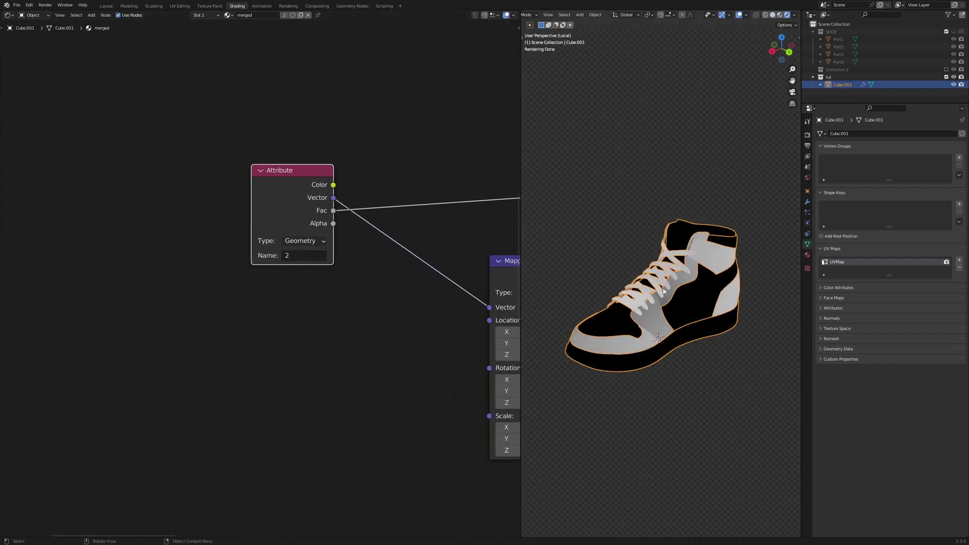
{"action": "scroll", "coordinate": [672, 306], "scroll_direction": "up", "scroll_amount": 5}
{"action": "scroll", "coordinate": [646, 317], "scroll_direction": "down", "scroll_amount": 2}
{"action": "middle_click_drag", "start_coordinate": [646, 317], "coordinate": [666, 298]}
{"action": "scroll", "coordinate": [689, 293], "scroll_direction": "down", "scroll_amount": 3}
{"action": "scroll", "coordinate": [666, 298], "scroll_direction": "down", "scroll_amount": 4}
{"action": "scroll", "coordinate": [339, 189], "scroll_direction": "down", "scroll_amount": 1}
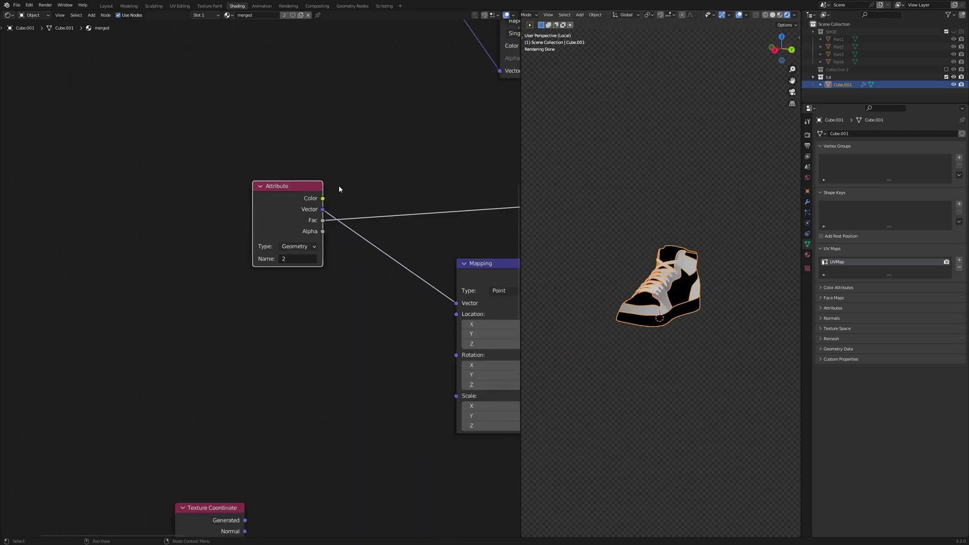
Step: Move Part2's texture and shader nodes down, clear of Attribute node 2, and delete the unused Principled BSDF
{"action": "scroll", "coordinate": [339, 189], "scroll_direction": "down", "scroll_amount": 5}
{"action": "key", "text": "b"}
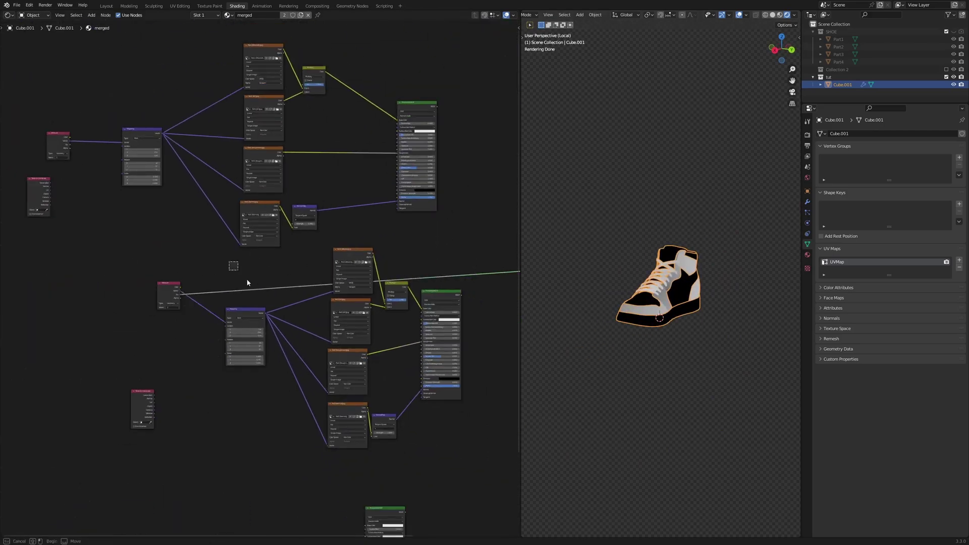
{"action": "left_click_drag", "start_coordinate": [247, 283], "coordinate": [478, 450]}
{"action": "key", "text": "g"}
{"action": "left_click", "coordinate": [436, 357]}
{"action": "left_click", "coordinate": [455, 324]}
{"action": "middle_click_drag", "start_coordinate": [455, 325], "coordinate": [398, 204]}
{"action": "left_click_drag", "start_coordinate": [243, 429], "coordinate": [275, 445]}
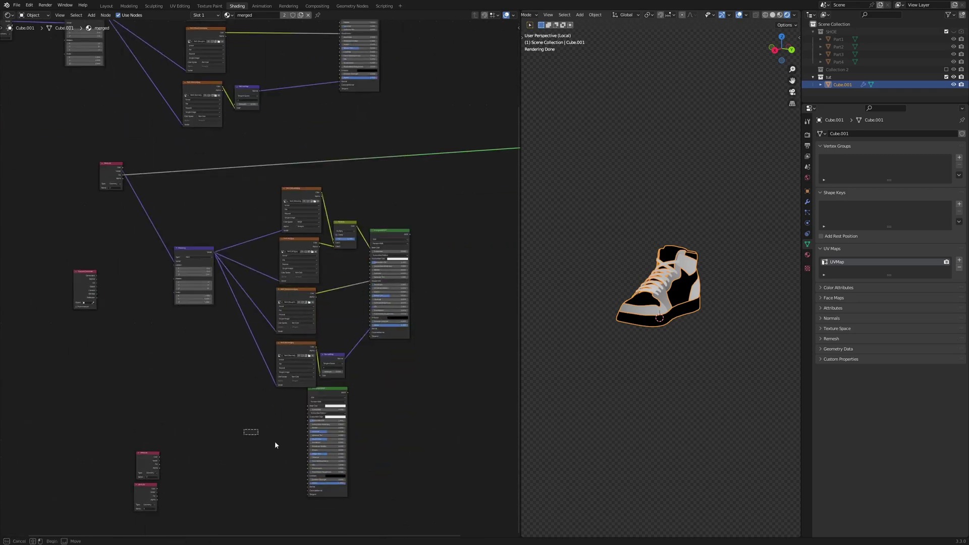
{"action": "key", "text": "x"}
Step: Examine the brightness of Attribute node 2's Fac mask on the shoe up close
{"action": "middle_click_drag", "start_coordinate": [242, 187], "coordinate": [277, 307]}
{"action": "scroll", "coordinate": [277, 307], "scroll_direction": "up", "scroll_amount": 5}
{"action": "key", "text": "shift+a"}
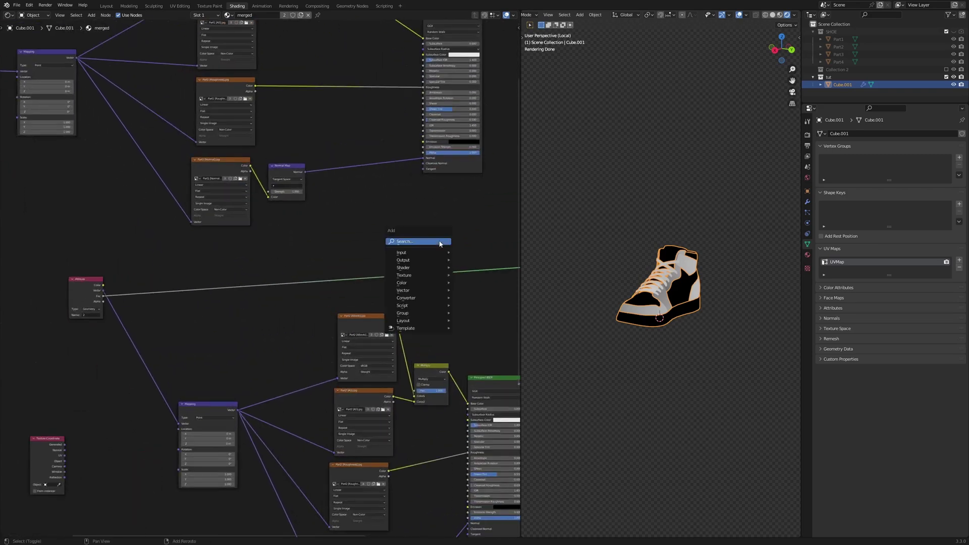
{"action": "scroll", "coordinate": [656, 284], "scroll_direction": "up", "scroll_amount": 3}
{"action": "scroll", "coordinate": [656, 283], "scroll_direction": "up", "scroll_amount": 4}
{"action": "middle_click_drag", "start_coordinate": [657, 283], "coordinate": [679, 316]}
{"action": "scroll", "coordinate": [631, 288], "scroll_direction": "down", "scroll_amount": 2}
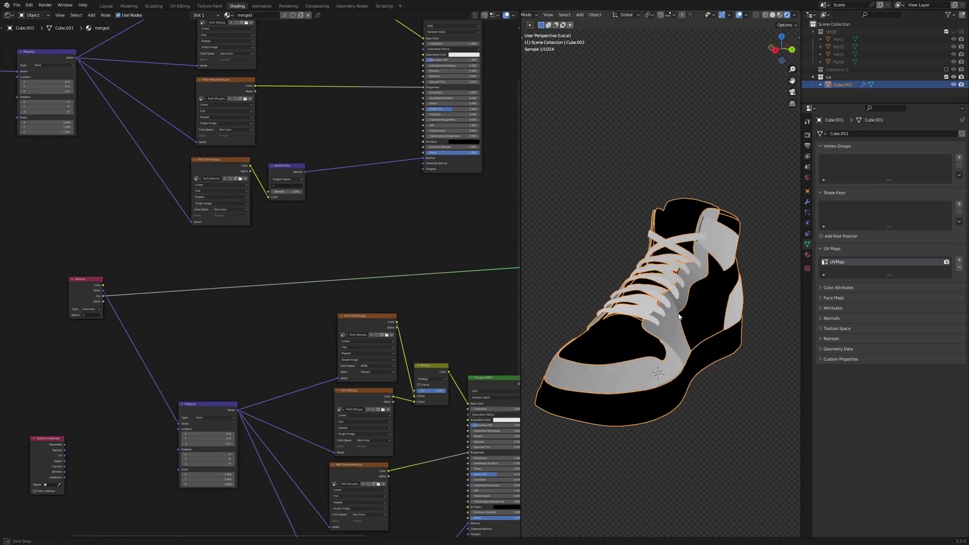
{"action": "scroll", "coordinate": [640, 291], "scroll_direction": "up", "scroll_amount": 1}
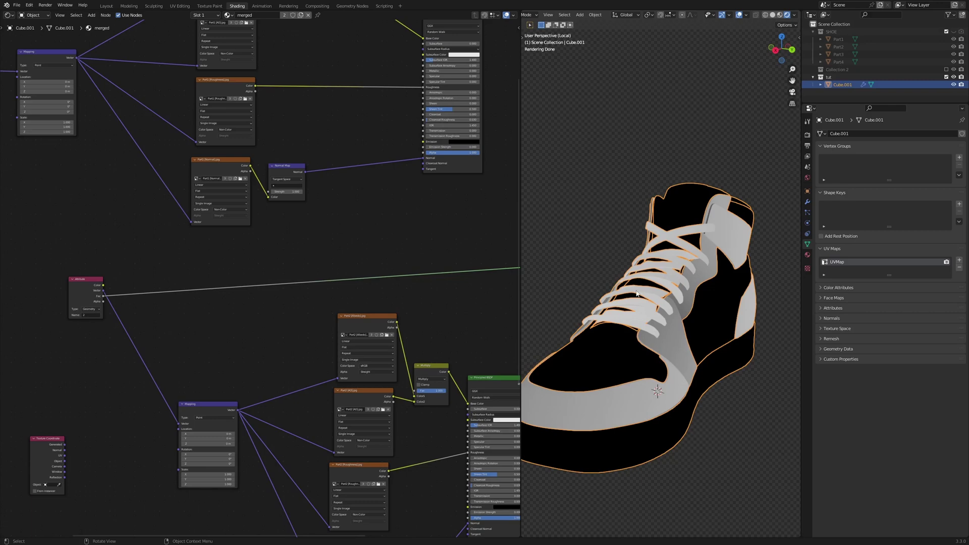
{"action": "scroll", "coordinate": [309, 263], "scroll_direction": "down", "scroll_amount": 1}
Step: Insert a ColorRamp on Attribute node 2's previewed Fac link and set its white stop's position to 0.010
{"action": "key", "text": "shift+a"}
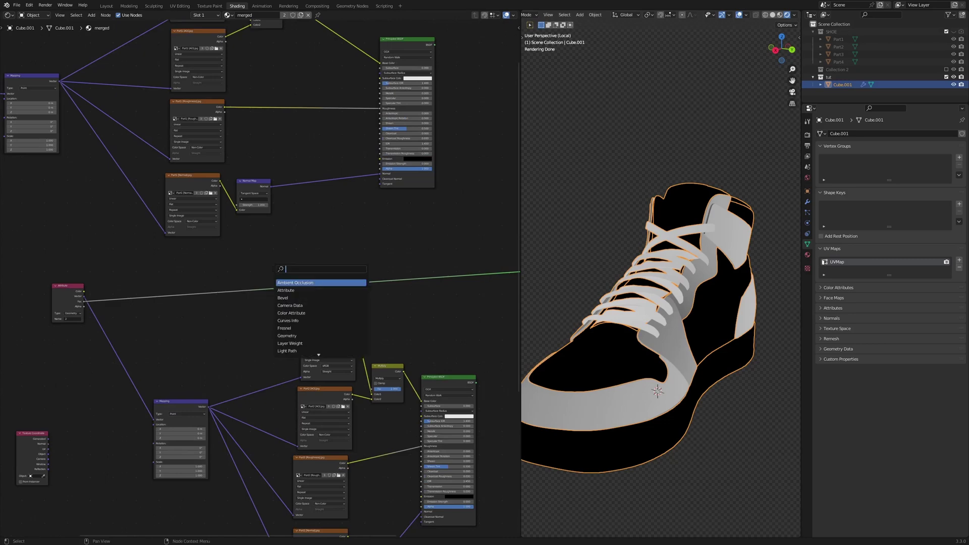
{"action": "key", "text": "Return"}
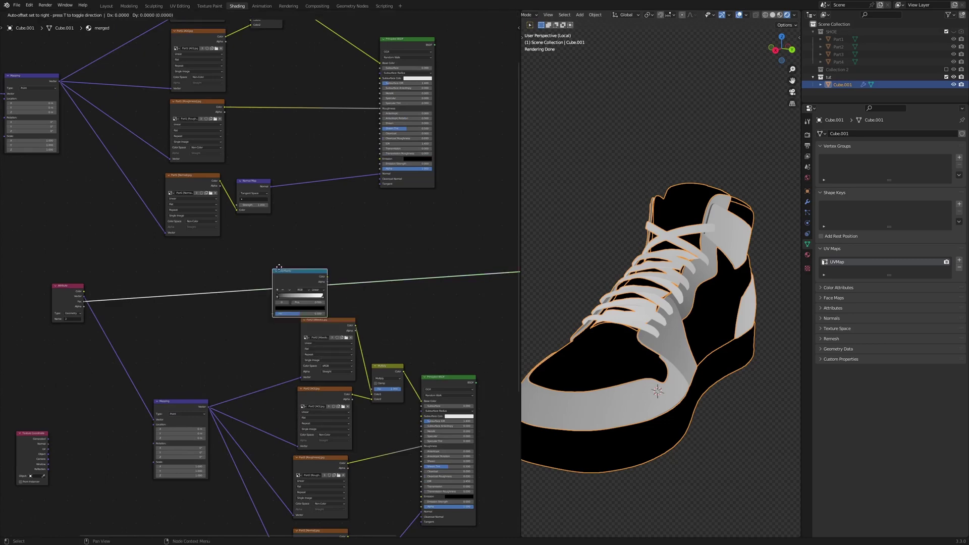
{"action": "left_click", "coordinate": [277, 267]}
{"action": "scroll", "coordinate": [292, 264], "scroll_direction": "up", "scroll_amount": 5}
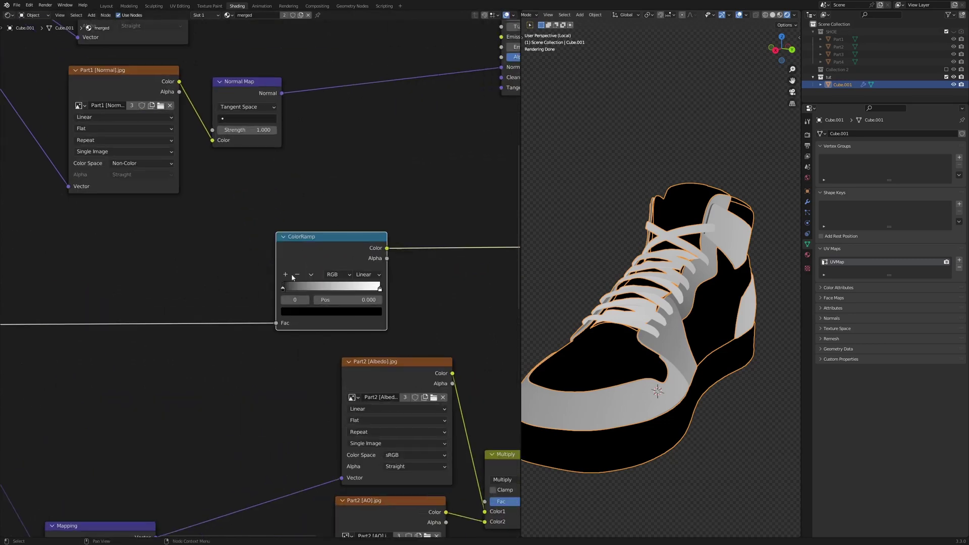
{"action": "left_click_drag", "start_coordinate": [382, 294], "coordinate": [305, 295]}
{"action": "type", "text": "01"}
{"action": "key", "text": "Return"}
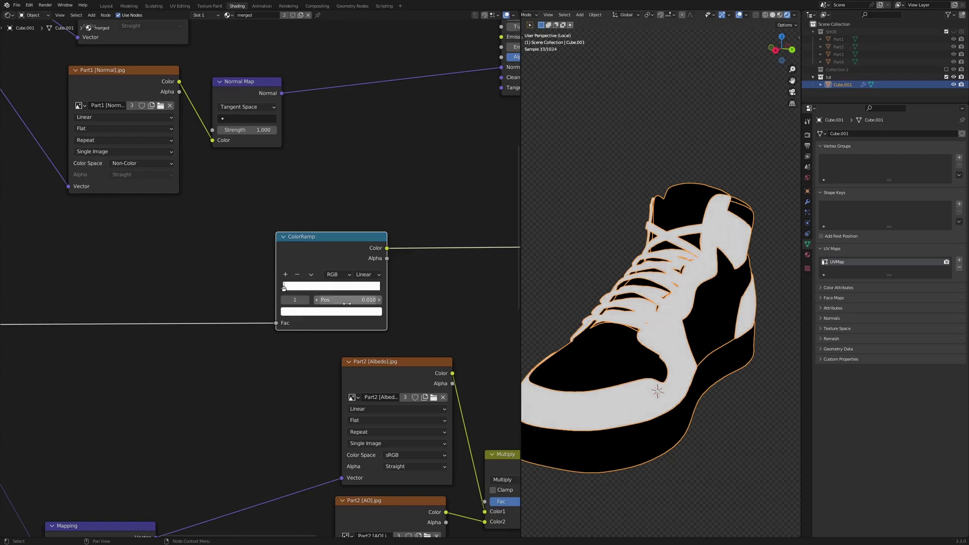
Step: Combine the Part1 and Part2 Principled BSDFs in a Mix Shader with the ColorRamp as Fac, and send it to Material Output
{"action": "scroll", "coordinate": [662, 290], "scroll_direction": "down", "scroll_amount": 1}
{"action": "mouse_move", "coordinate": [663, 290]}
{"action": "middle_mouse_down"}
{"action": "mouse_move", "coordinate": [608, 288]}
{"action": "mouse_move", "coordinate": [701, 292]}
{"action": "mouse_move", "coordinate": [659, 290]}
{"action": "middle_mouse_up"}
{"action": "scroll", "coordinate": [659, 290], "scroll_direction": "up", "scroll_amount": 2}
{"action": "scroll", "coordinate": [345, 179], "scroll_direction": "down", "scroll_amount": 6}
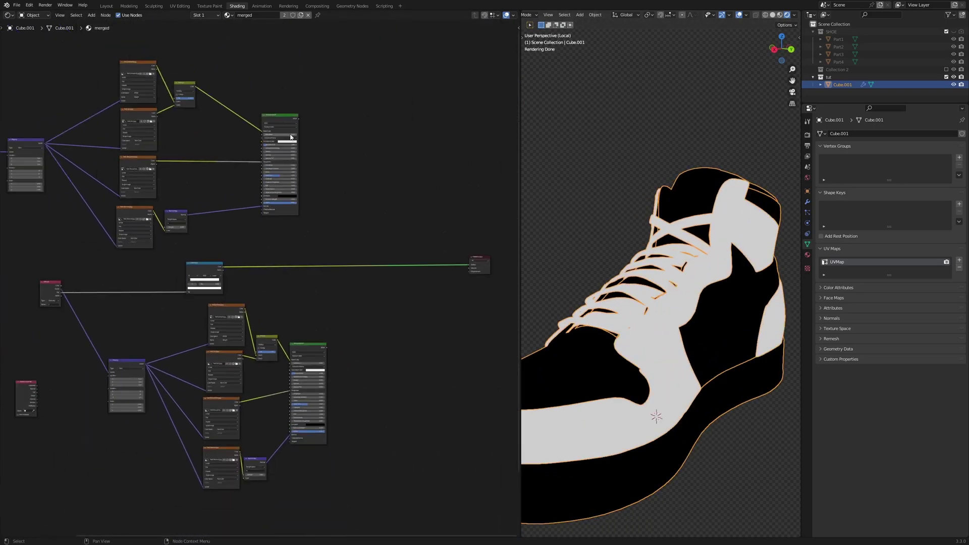
{"action": "right_click_drag", "start_coordinate": [285, 117], "coordinate": [318, 346], "text": "ctrl+shift"}
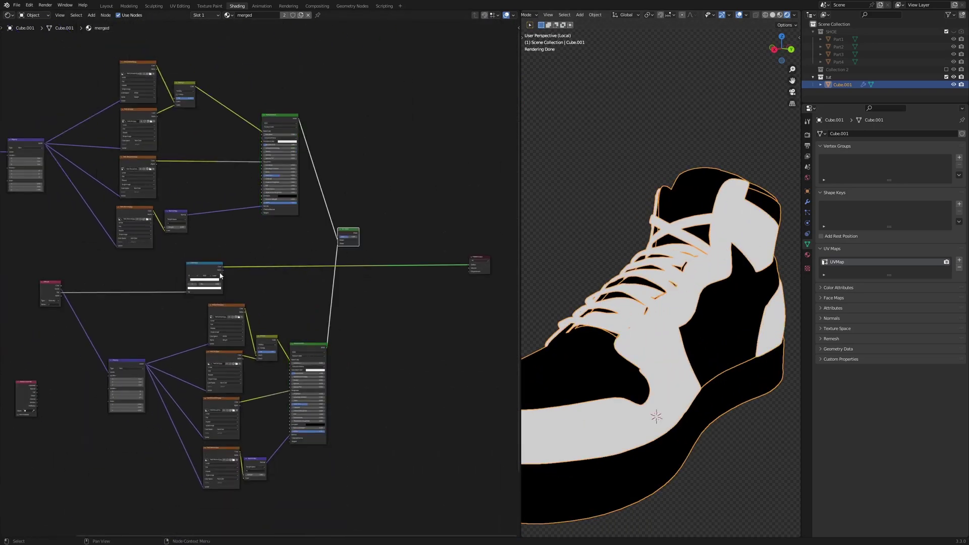
{"action": "left_click_drag", "start_coordinate": [223, 266], "coordinate": [246, 265]}
{"action": "left_click", "coordinate": [347, 234], "text": "ctrl+shift"}
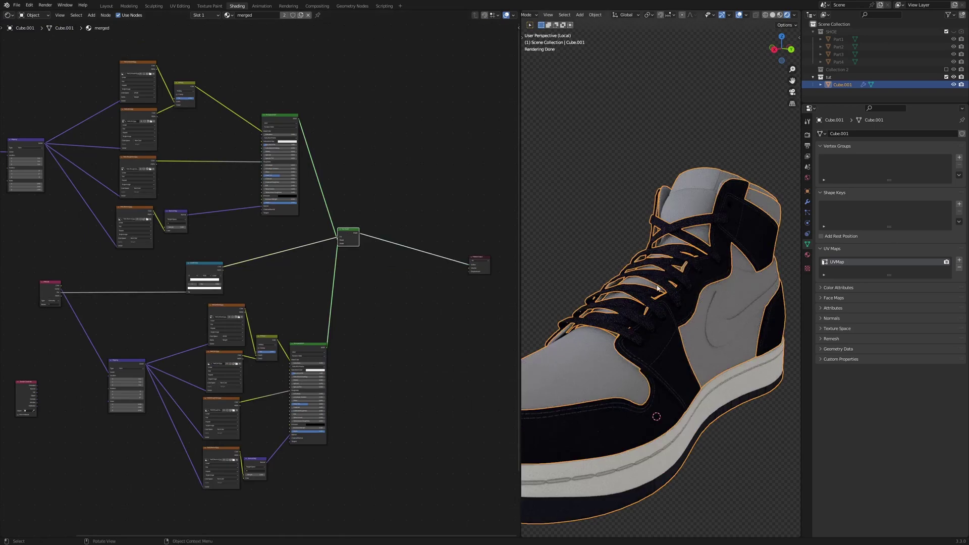
Step: Delete the unused Texture Coordinate node beside Part2's Mapping node
{"action": "scroll", "coordinate": [655, 322], "scroll_direction": "down", "scroll_amount": 3}
{"action": "mouse_move", "coordinate": [656, 323]}
{"action": "middle_mouse_down"}
{"action": "mouse_move", "coordinate": [652, 302]}
{"action": "mouse_move", "coordinate": [658, 316]}
{"action": "middle_mouse_up"}
{"action": "scroll", "coordinate": [657, 315], "scroll_direction": "up", "scroll_amount": 4}
{"action": "scroll", "coordinate": [658, 315], "scroll_direction": "down", "scroll_amount": 6}
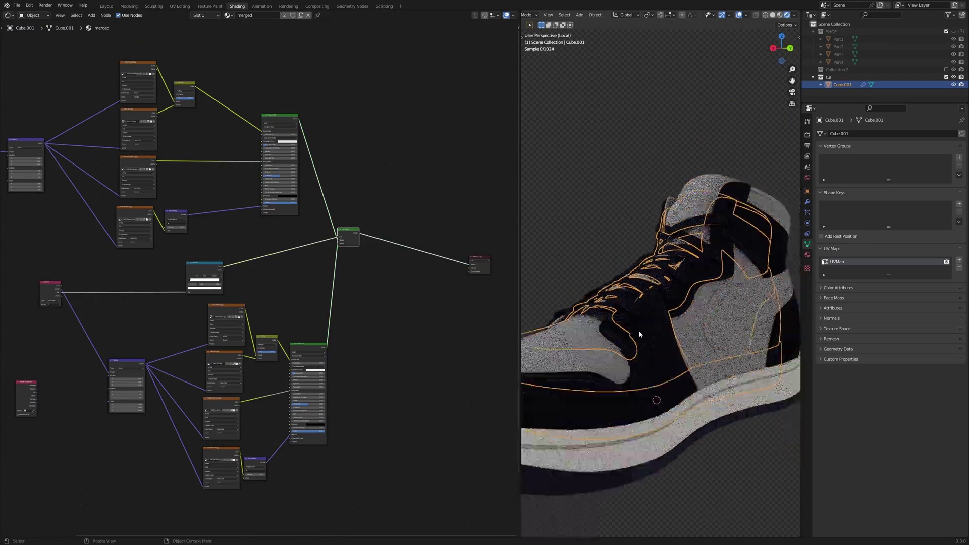
{"action": "scroll", "coordinate": [382, 372], "scroll_direction": "down", "scroll_amount": 2}
{"action": "middle_click_drag", "start_coordinate": [382, 373], "coordinate": [407, 289]}
{"action": "left_click_drag", "start_coordinate": [56, 248], "coordinate": [111, 313]}
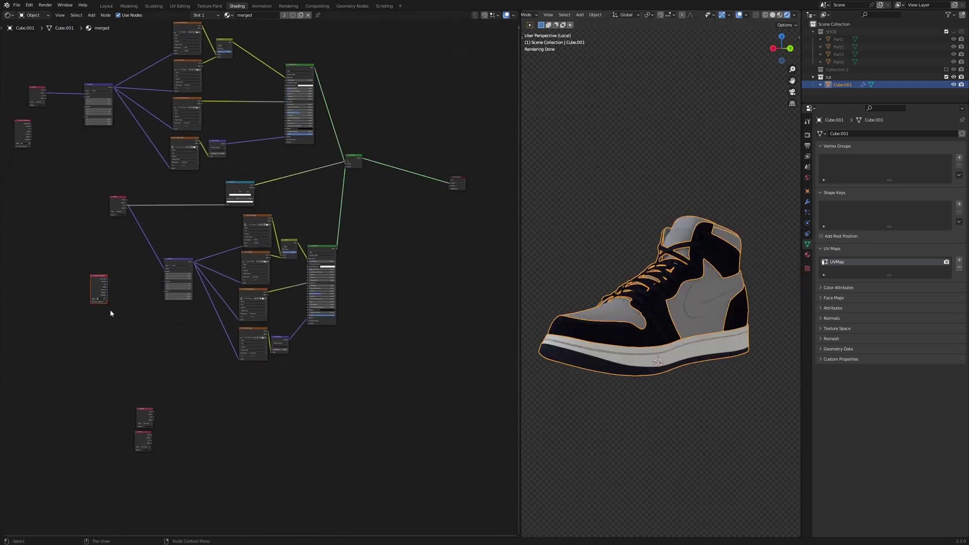
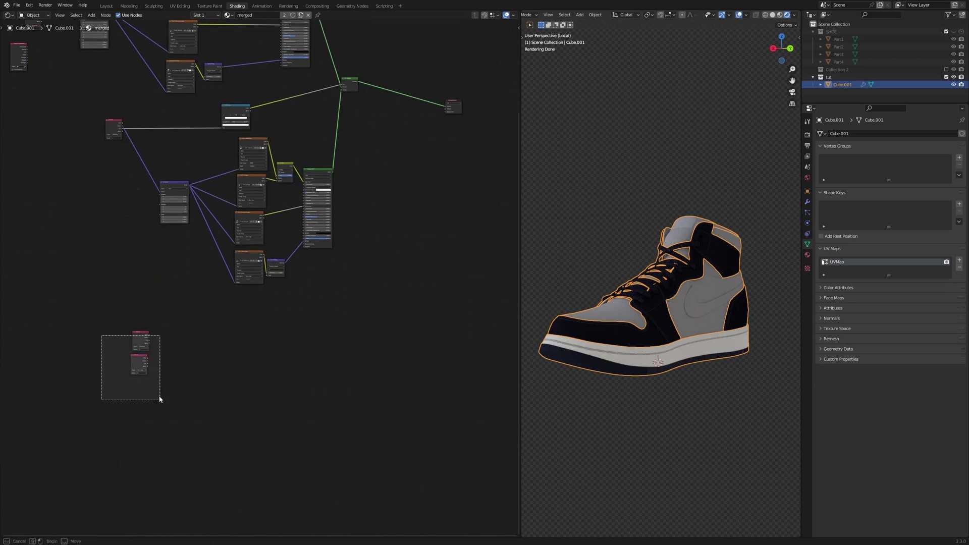
Step: Move the Material Output and the two spare Attribute nodes away from Part2's nodes to make room for more textures
{"action": "middle_click_drag", "start_coordinate": [344, 227], "coordinate": [180, 276]}
{"action": "left_click_drag", "start_coordinate": [294, 160], "coordinate": [423, 141]}
{"action": "left_click_drag", "start_coordinate": [163, 347], "coordinate": [239, 339]}
{"action": "scroll", "coordinate": [256, 275], "scroll_direction": "up", "scroll_amount": 3}
Step: Copy all of Part3's material nodes except its output into Cube.001's merged material and place them beyond Part2's nodes
{"action": "left_click", "coordinate": [838, 54]}
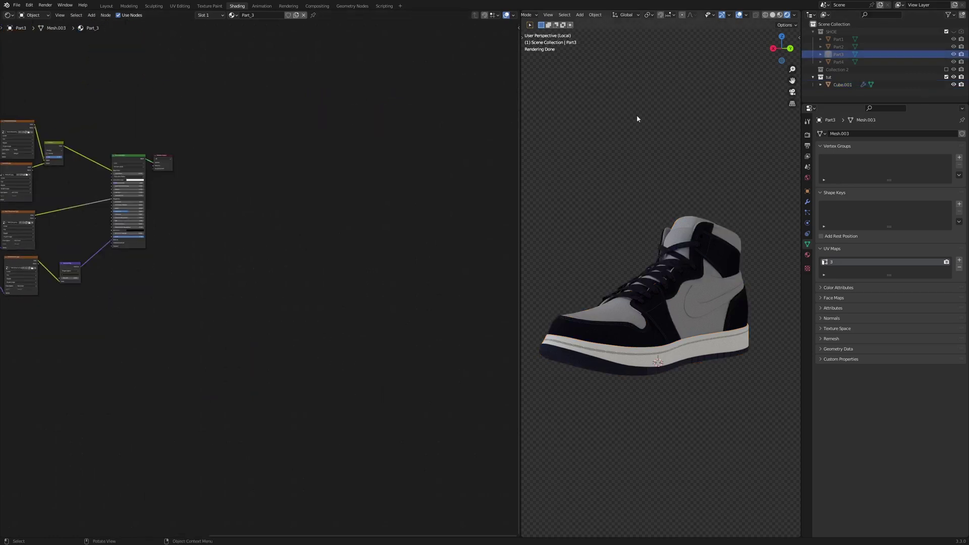
{"action": "key", "text": "Home"}
{"action": "left_click_drag", "start_coordinate": [88, 132], "coordinate": [293, 297]}
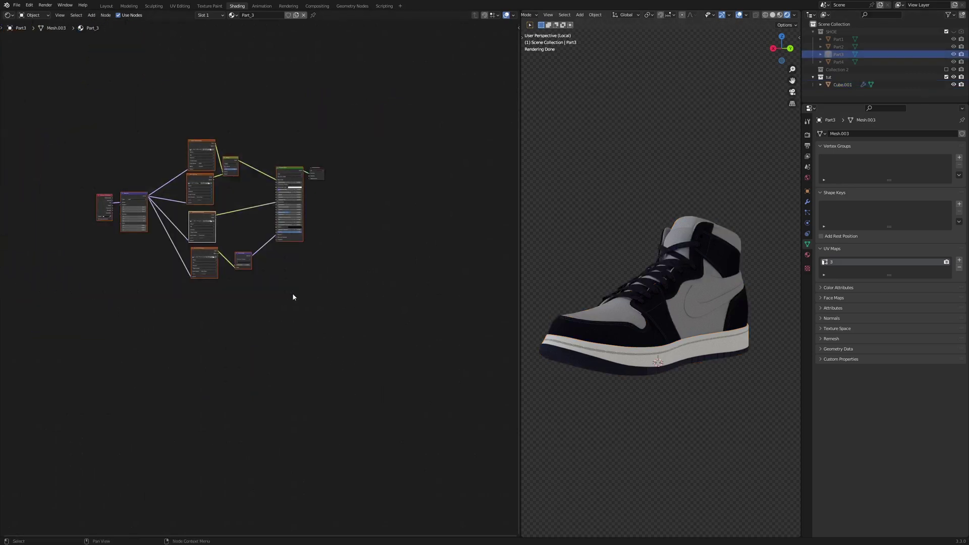
{"action": "left_click", "coordinate": [838, 85]}
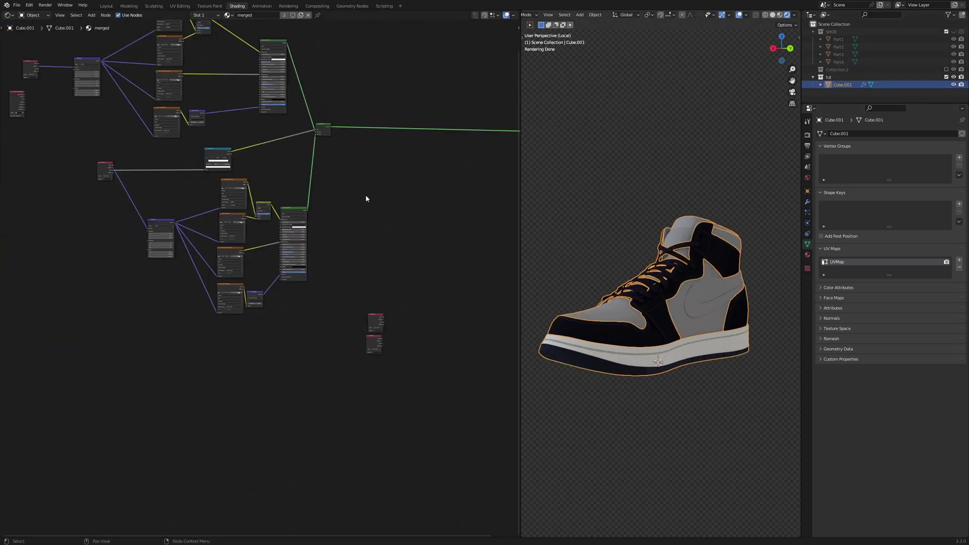
{"action": "middle_click_drag", "start_coordinate": [361, 196], "coordinate": [164, 249]}
{"action": "key", "text": "ctrl+v"}
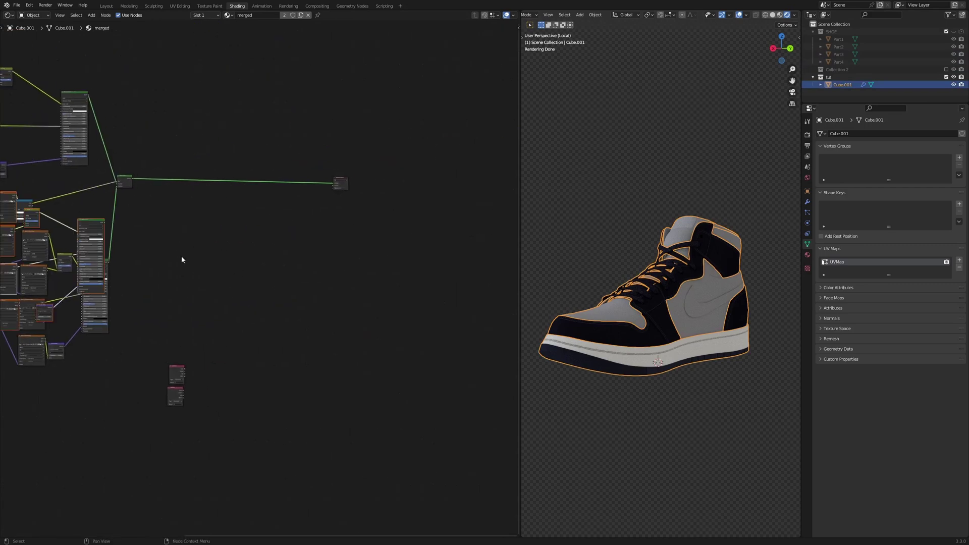
{"action": "key", "text": "g"}
{"action": "left_click", "coordinate": [430, 296]}
Step: Connect Attribute node 3's Vector output to Part3's Mapping node and preview Part3's Principled BSDF on the shoe
{"action": "scroll", "coordinate": [186, 324], "scroll_direction": "up", "scroll_amount": 4}
{"action": "left_click", "coordinate": [190, 323]}
{"action": "middle_click_drag", "start_coordinate": [150, 364], "coordinate": [234, 298]}
{"action": "scroll", "coordinate": [191, 323], "scroll_direction": "up", "scroll_amount": 4}
{"action": "left_click_drag", "start_coordinate": [263, 338], "coordinate": [188, 178]}
{"action": "scroll", "coordinate": [223, 207], "scroll_direction": "up", "scroll_amount": 5}
{"action": "middle_click_drag", "start_coordinate": [224, 207], "coordinate": [222, 244]}
{"action": "left_click_drag", "start_coordinate": [222, 242], "coordinate": [185, 334]}
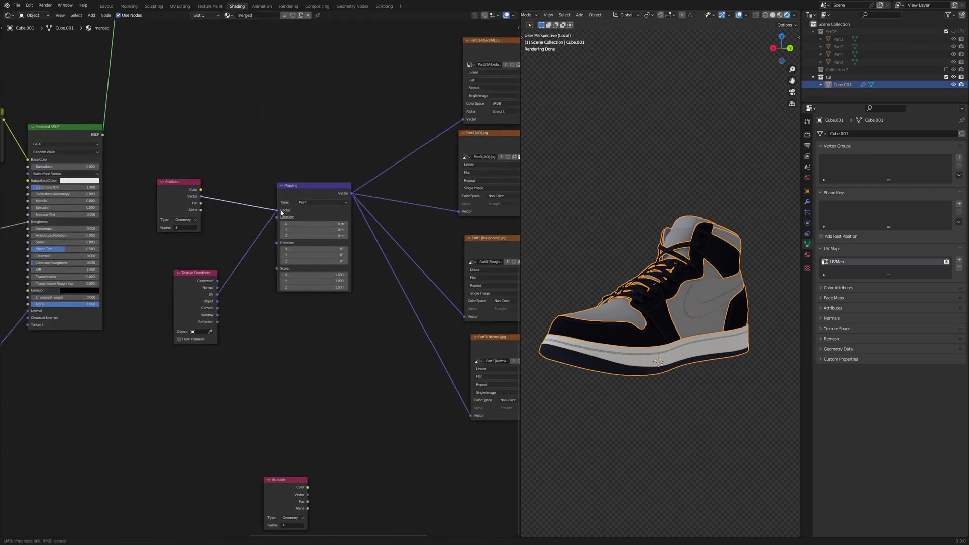
{"action": "left_click_drag", "start_coordinate": [281, 212], "coordinate": [281, 212]}
{"action": "scroll", "coordinate": [292, 162], "scroll_direction": "down", "scroll_amount": 6}
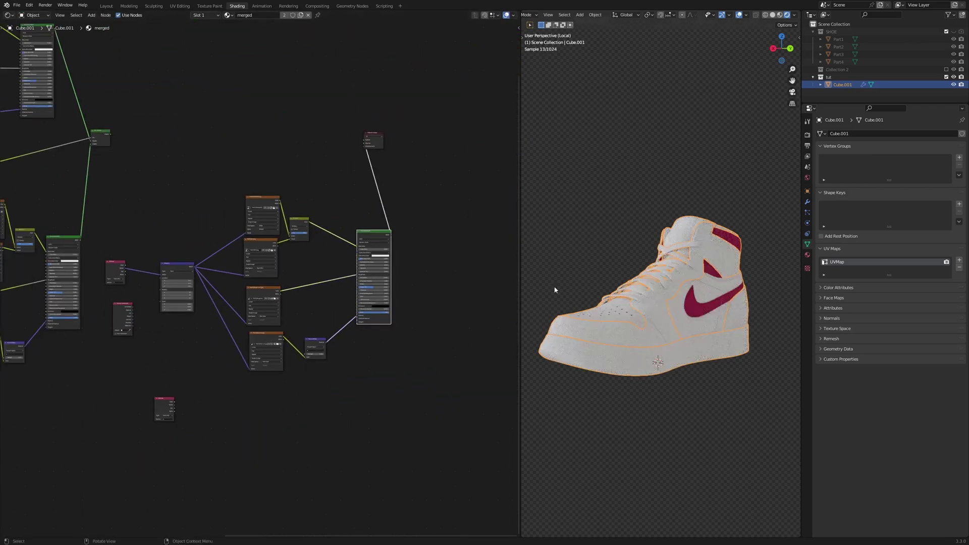
{"action": "scroll", "coordinate": [785, 253], "scroll_direction": "up", "scroll_amount": 1}
{"action": "scroll", "coordinate": [212, 177], "scroll_direction": "up", "scroll_amount": 3}
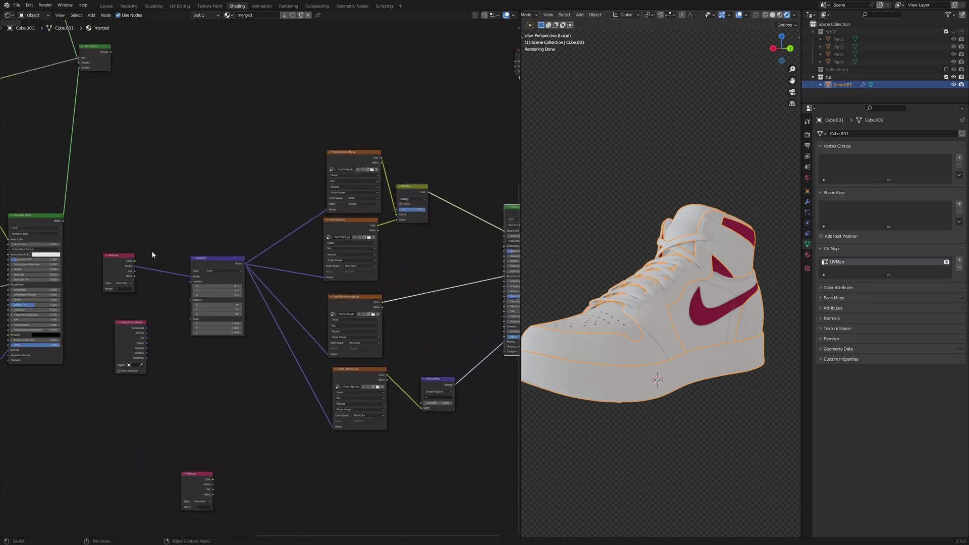
{"action": "left_click_drag", "start_coordinate": [135, 271], "coordinate": [225, 147]}
{"action": "type", "text": "c"}
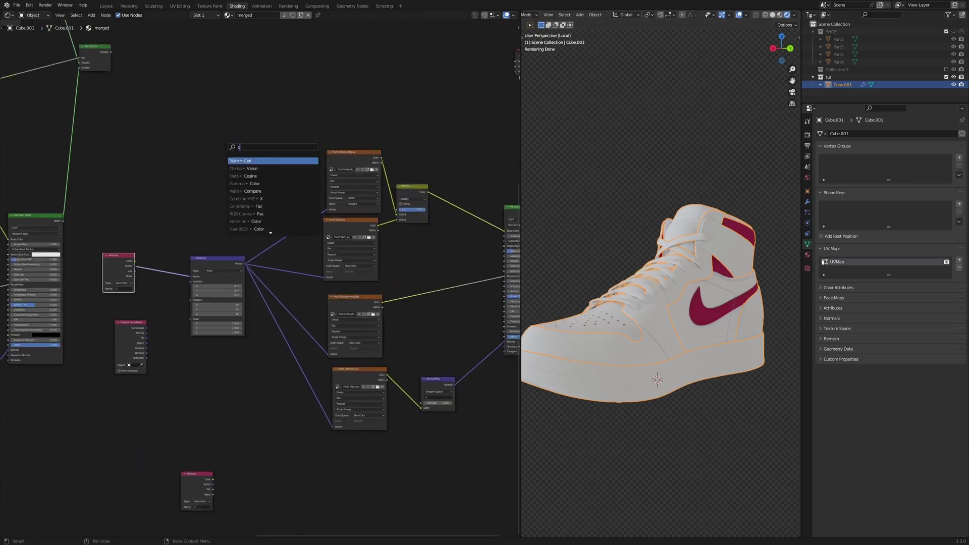
{"action": "type", "text": "o"}
{"action": "key", "text": "Escape"}
Step: Duplicate the ColorRamp, place it above Part3's Mapping node and feed it from Attribute node 3's Fac output
{"action": "scroll", "coordinate": [89, 150], "scroll_direction": "down", "scroll_amount": 3}
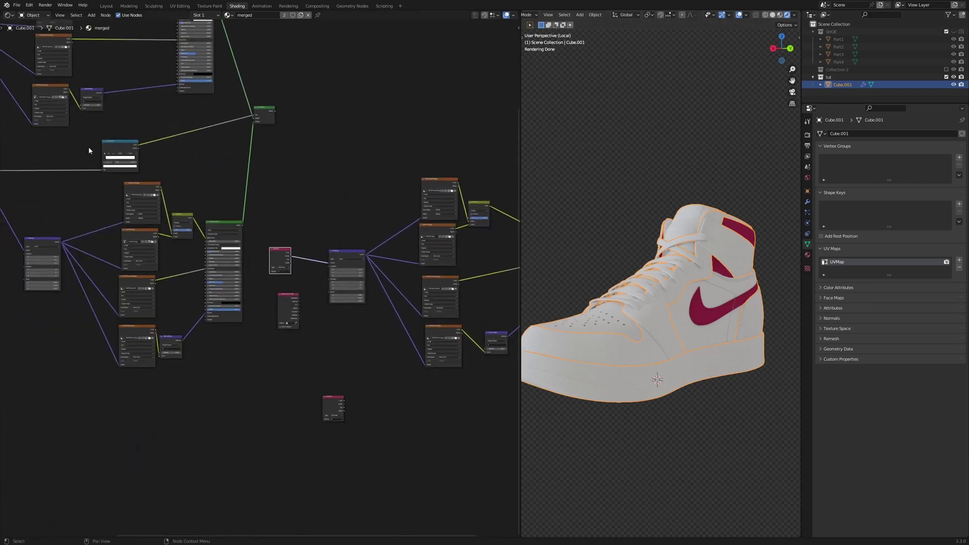
{"action": "key", "text": "shift+d"}
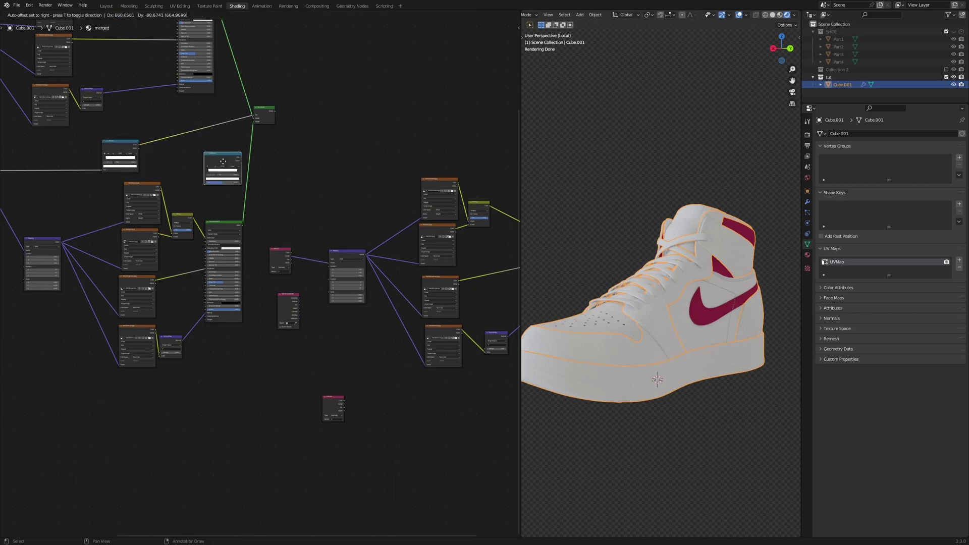
{"action": "left_click", "coordinate": [339, 168]}
{"action": "scroll", "coordinate": [262, 281], "scroll_direction": "up", "scroll_amount": 2}
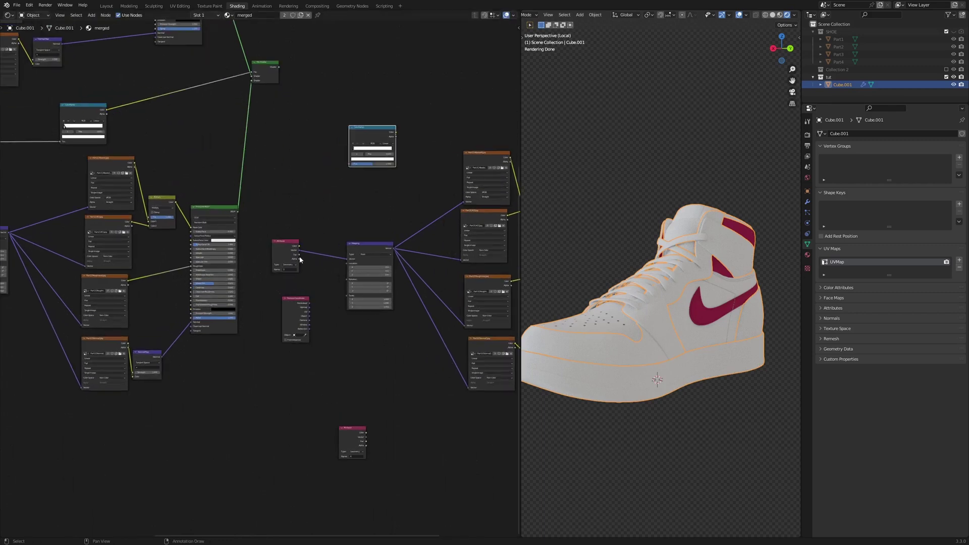
{"action": "scroll", "coordinate": [398, 139], "scroll_direction": "down", "scroll_amount": 5}
Step: Combine the first Mix Shader with Part3's Principled BSDF in a second Mix Shader, using the duplicated ColorRamp as its Fac
{"action": "middle_click_drag", "start_coordinate": [454, 85], "coordinate": [225, 150]}
{"action": "left_click_drag", "start_coordinate": [307, 134], "coordinate": [460, 161]}
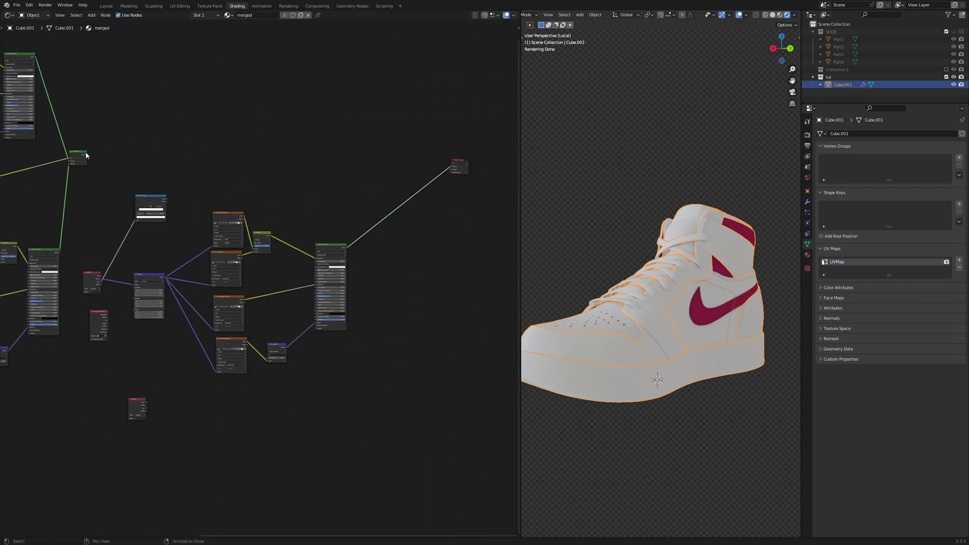
{"action": "right_click_drag", "start_coordinate": [108, 165], "coordinate": [328, 252], "text": "ctrl+shift"}
{"action": "key", "text": "g"}
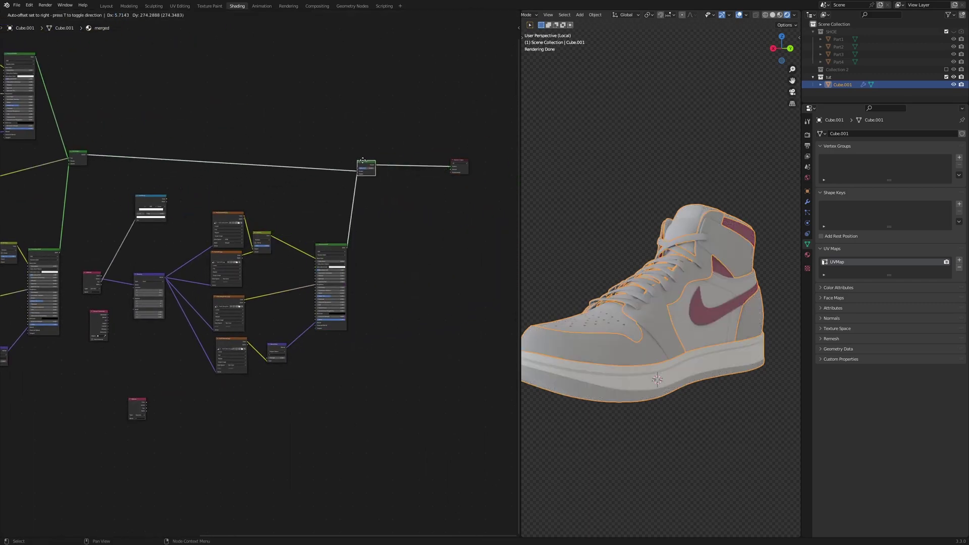
{"action": "left_click", "coordinate": [329, 216]}
{"action": "scroll", "coordinate": [152, 196], "scroll_direction": "up", "scroll_amount": 5}
{"action": "left_click_drag", "start_coordinate": [122, 161], "coordinate": [196, 151]}
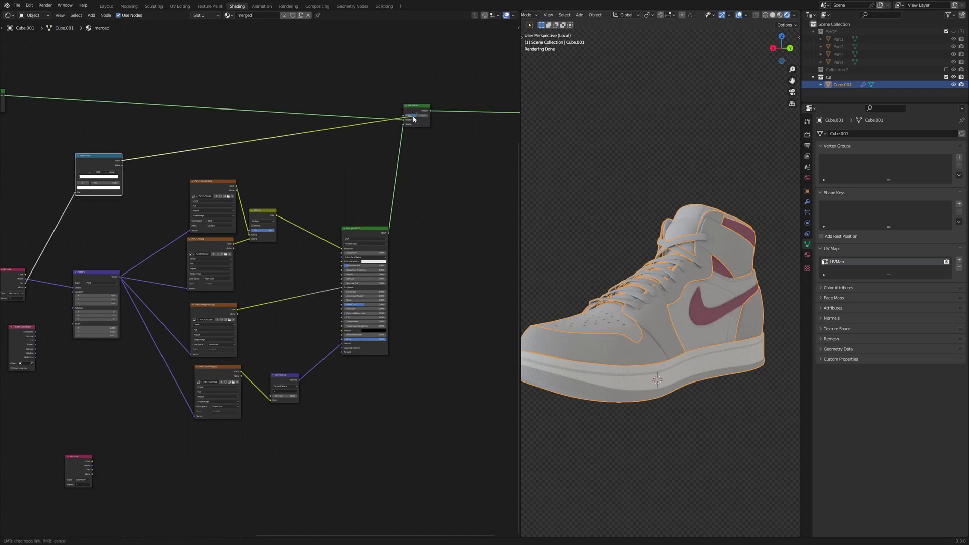
{"action": "left_click_drag", "start_coordinate": [410, 119], "coordinate": [410, 119]}
Step: Check the mixed materials on the shoe and move the Material Output farther away from the second Mix Shader
{"action": "scroll", "coordinate": [595, 268], "scroll_direction": "up", "scroll_amount": 3}
{"action": "scroll", "coordinate": [616, 275], "scroll_direction": "down", "scroll_amount": 6}
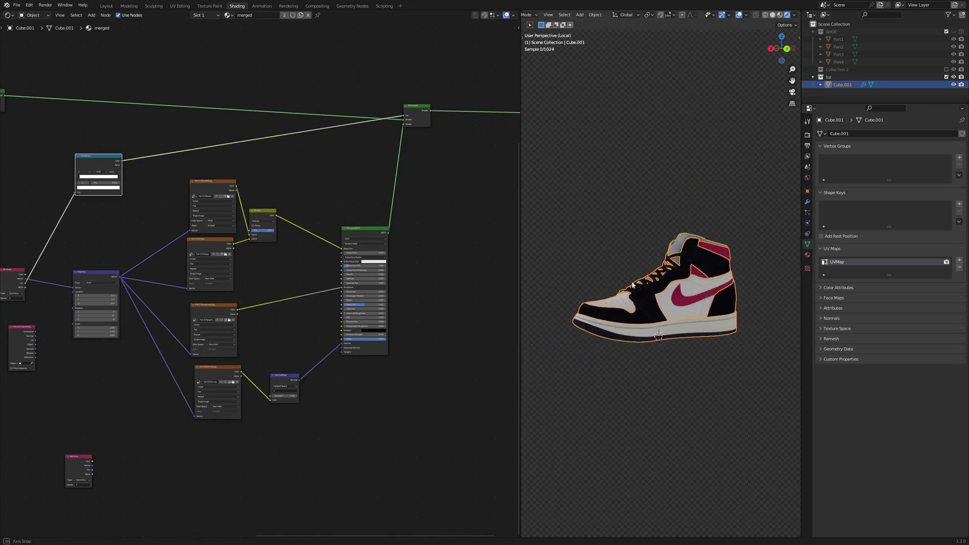
{"action": "middle_click_drag", "start_coordinate": [627, 279], "coordinate": [641, 304]}
{"action": "scroll", "coordinate": [456, 292], "scroll_direction": "down", "scroll_amount": 4}
{"action": "middle_click_drag", "start_coordinate": [454, 291], "coordinate": [389, 257]}
{"action": "scroll", "coordinate": [388, 227], "scroll_direction": "down", "scroll_amount": 4}
{"action": "left_click_drag", "start_coordinate": [400, 142], "coordinate": [374, 165]}
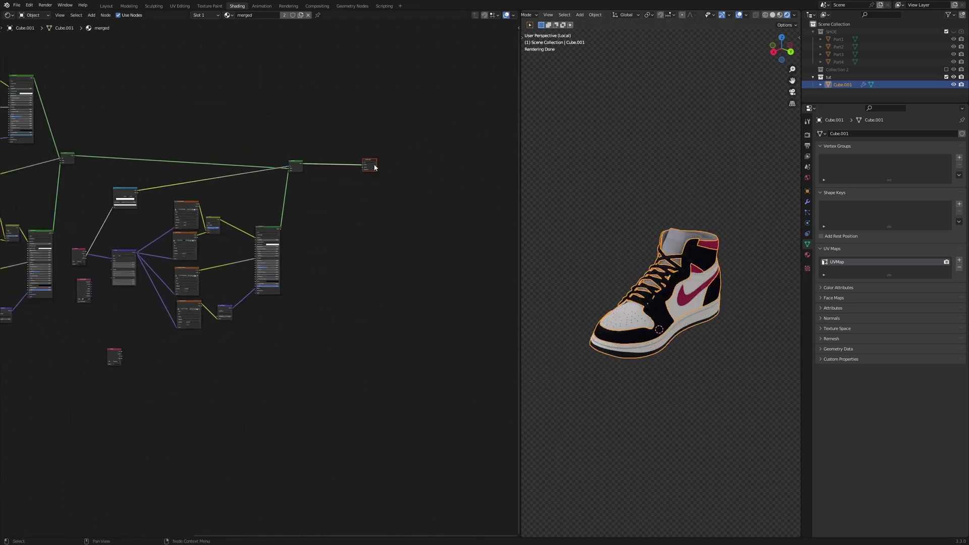
{"action": "key", "text": "g"}
{"action": "left_click", "coordinate": [458, 169]}
{"action": "middle_click_drag", "start_coordinate": [329, 275], "coordinate": [407, 186]}
{"action": "scroll", "coordinate": [263, 278], "scroll_direction": "down", "scroll_amount": 4}
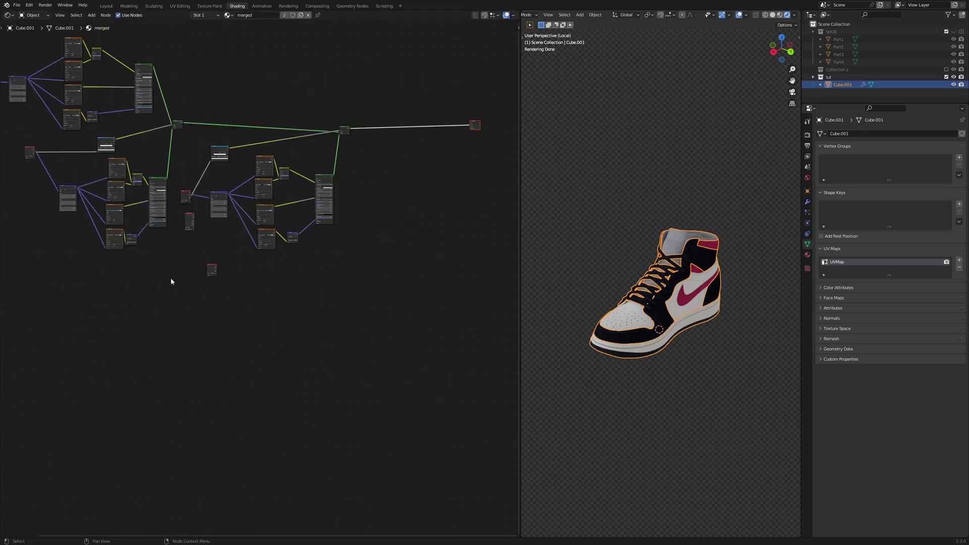
Step: Move Part2's nodes lower and group its Attribute, Mapping, texture and shader nodes in a frame, leaving out the ColorRamp
{"action": "left_click_drag", "start_coordinate": [8, 137], "coordinate": [107, 200]}
{"action": "left_click_drag", "start_coordinate": [17, 175], "coordinate": [161, 249]}
{"action": "left_click_drag", "start_coordinate": [13, 145], "coordinate": [142, 238]}
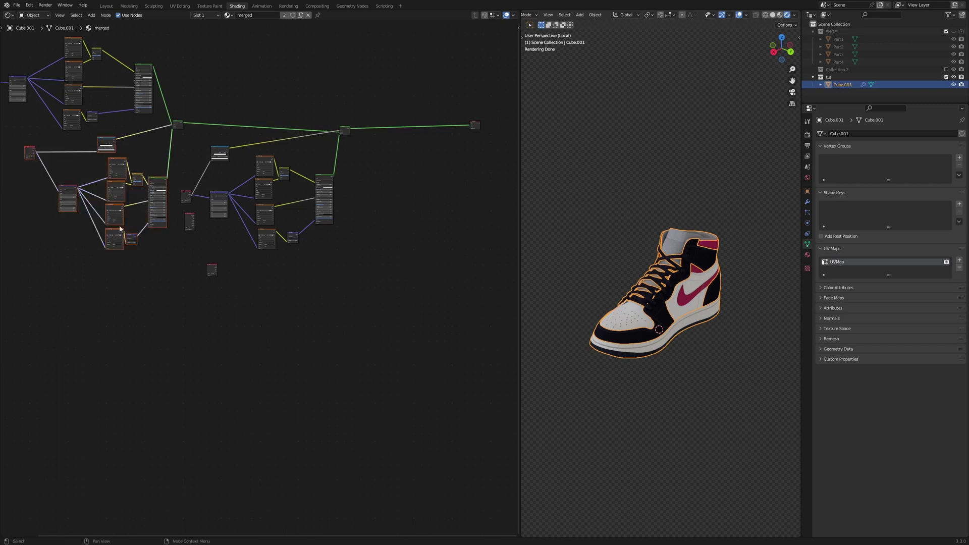
{"action": "left_click_drag", "start_coordinate": [29, 153], "coordinate": [154, 304]}
{"action": "middle_click_drag", "start_coordinate": [138, 275], "coordinate": [148, 282]}
{"action": "key", "text": "ctrl+j"}
Step: Group Part1's Attribute, Mapping, texture and shader nodes in their own frame
{"action": "middle_click_drag", "start_coordinate": [22, 114], "coordinate": [104, 184]}
{"action": "left_click_drag", "start_coordinate": [57, 84], "coordinate": [236, 186]}
{"action": "key", "text": "ctrl+j"}
{"action": "key", "text": "ctrl+z"}
{"action": "key", "text": "ctrl+j"}
{"action": "left_click", "coordinate": [304, 124]}
Step: Delete Part3's unused Texture Coordinate node and move the spare Attribute node 4 farther down
{"action": "middle_click_drag", "start_coordinate": [394, 324], "coordinate": [305, 277]}
{"action": "scroll", "coordinate": [305, 277], "scroll_direction": "up", "scroll_amount": 1}
{"action": "scroll", "coordinate": [260, 275], "scroll_direction": "up", "scroll_amount": 1}
{"action": "left_click_drag", "start_coordinate": [206, 298], "coordinate": [205, 317]}
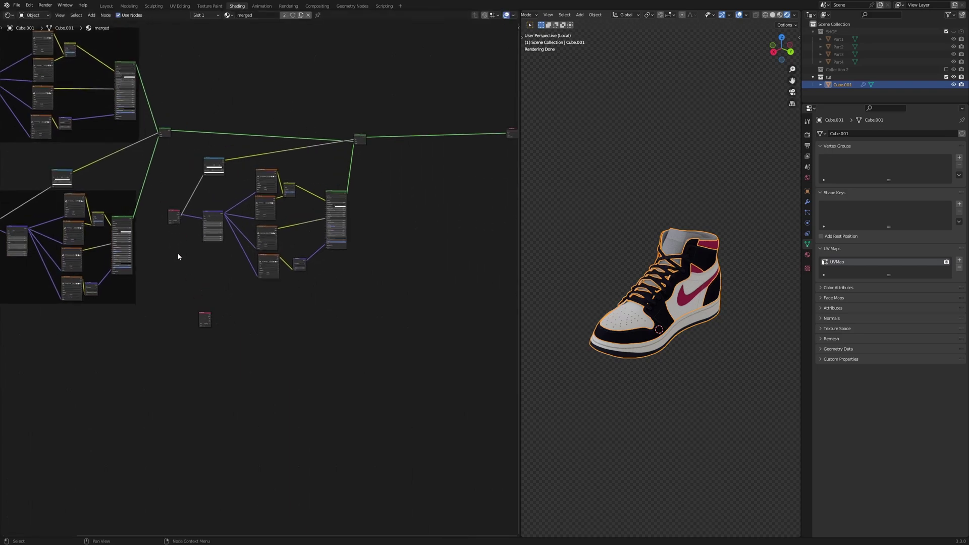
Step: Open the label of the frame around Part1's nodes for editing
{"action": "scroll", "coordinate": [178, 256], "scroll_direction": "down", "scroll_amount": 6}
{"action": "scroll", "coordinate": [54, 154], "scroll_direction": "up", "scroll_amount": 4}
{"action": "middle_click_drag", "start_coordinate": [37, 105], "coordinate": [197, 226]}
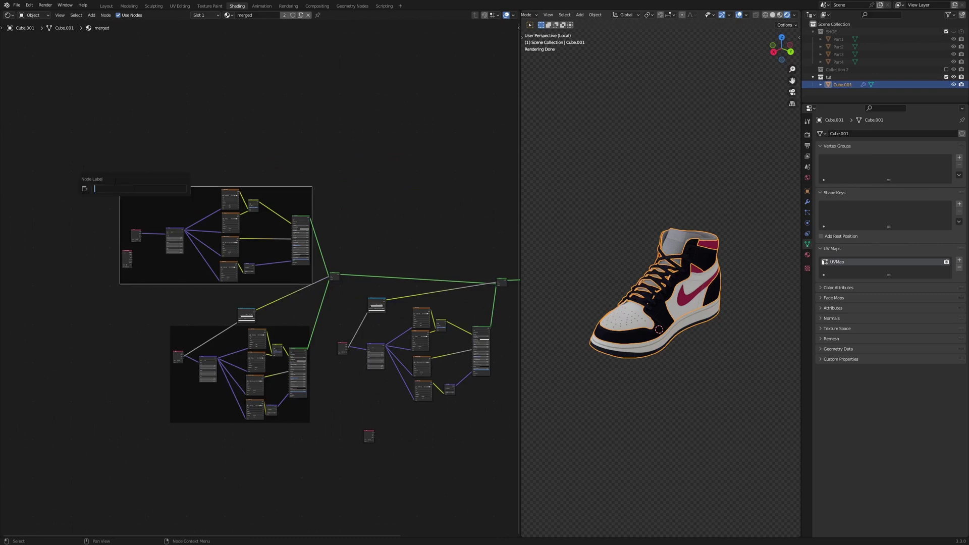
Step: Move Part3's ColorRamp up out of the way and group Part3's Attribute, Mapping, texture and shader nodes in a frame
{"action": "middle_click_drag", "start_coordinate": [253, 307], "coordinate": [64, 260]}
{"action": "scroll", "coordinate": [356, 276], "scroll_direction": "up", "scroll_amount": 9}
{"action": "middle_click_drag", "start_coordinate": [304, 263], "coordinate": [366, 179]}
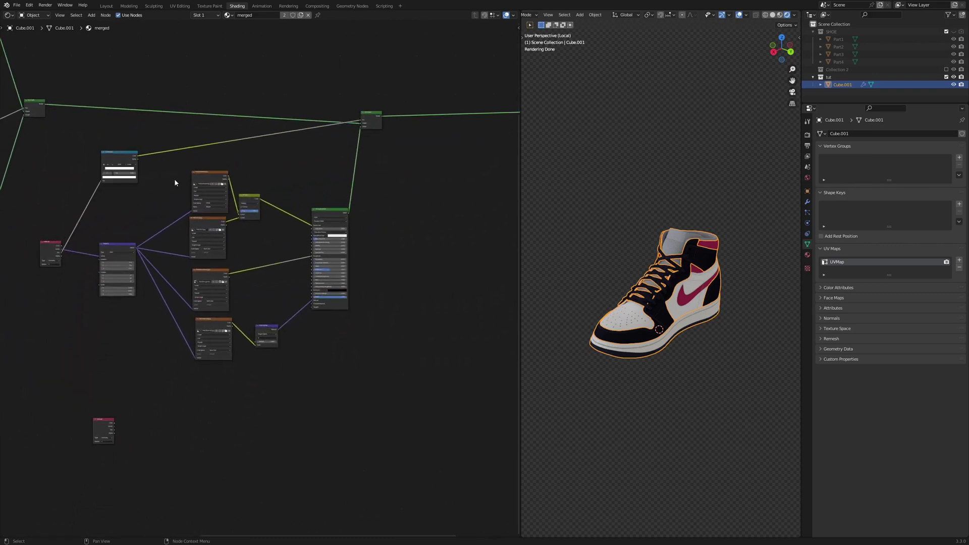
{"action": "left_click_drag", "start_coordinate": [105, 164], "coordinate": [142, 79]}
{"action": "left_click_drag", "start_coordinate": [41, 184], "coordinate": [426, 356]}
{"action": "key", "text": "ctrl+j"}
{"action": "scroll", "coordinate": [428, 307], "scroll_direction": "down", "scroll_amount": 2}
{"action": "scroll", "coordinate": [313, 275], "scroll_direction": "right", "scroll_amount": 4, "text": "ctrl"}
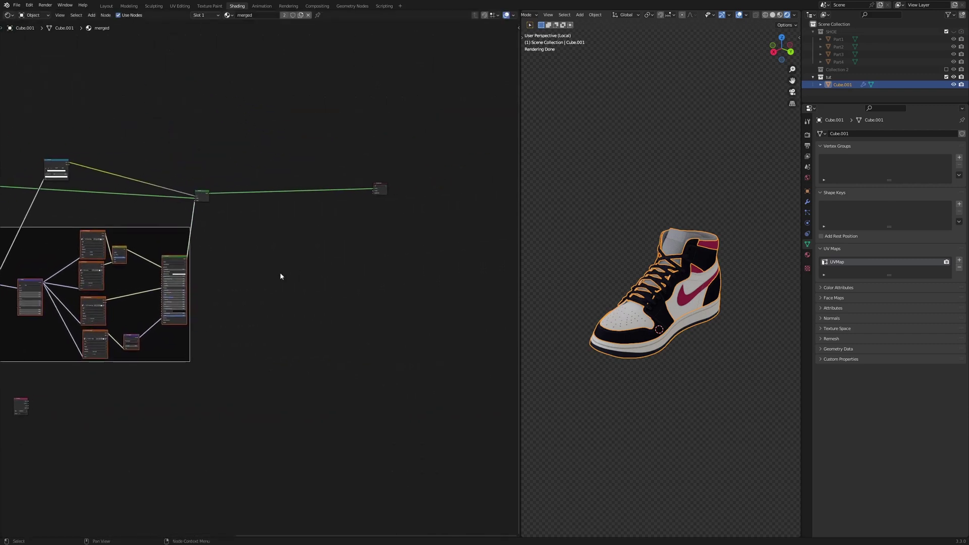
Step: Copy Part4's Texture Coordinate, Mapping, texture and shader nodes from its own material
{"action": "left_click", "coordinate": [838, 62]}
{"action": "scroll", "coordinate": [262, 237], "scroll_direction": "left", "scroll_amount": 5, "text": "ctrl"}
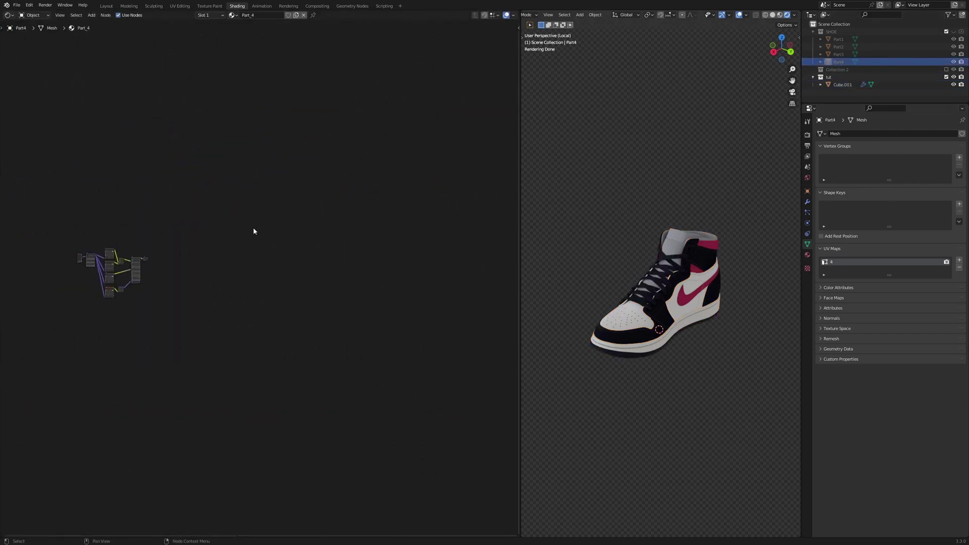
{"action": "scroll", "coordinate": [267, 233], "scroll_direction": "up", "scroll_amount": 2}
{"action": "left_click_drag", "start_coordinate": [206, 165], "coordinate": [356, 288]}
{"action": "key", "text": "ctrl+c"}
Step: Paste Part4's nodes into Cube.001's merged material and place them beyond Part3's frame
{"action": "left_click", "coordinate": [830, 85]}
{"action": "scroll", "coordinate": [357, 260], "scroll_direction": "down", "scroll_amount": 2}
{"action": "middle_click_drag", "start_coordinate": [357, 259], "coordinate": [102, 184]}
{"action": "scroll", "coordinate": [306, 197], "scroll_direction": "up", "scroll_amount": 3}
{"action": "middle_click_drag", "start_coordinate": [306, 197], "coordinate": [342, 187]}
{"action": "key", "text": "ctrl+v"}
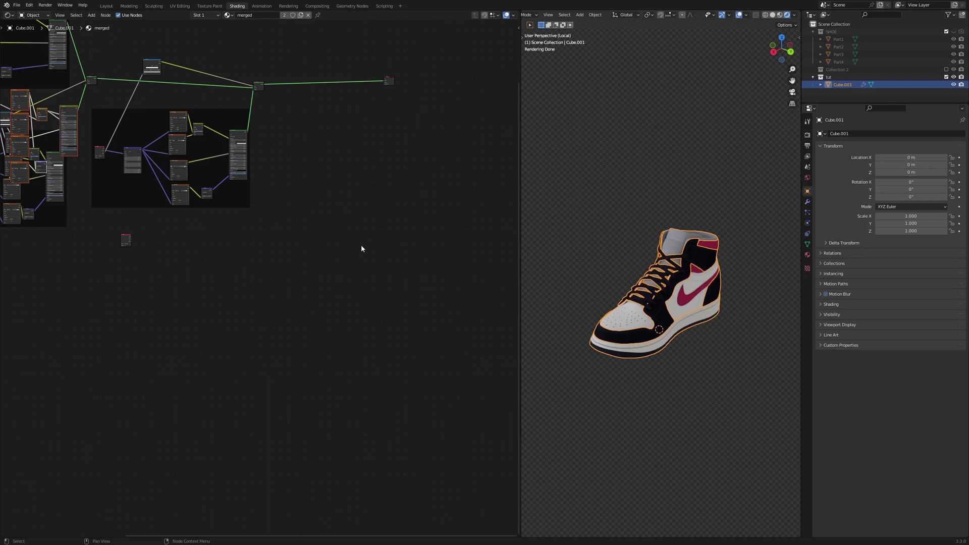
{"action": "key", "text": "g"}
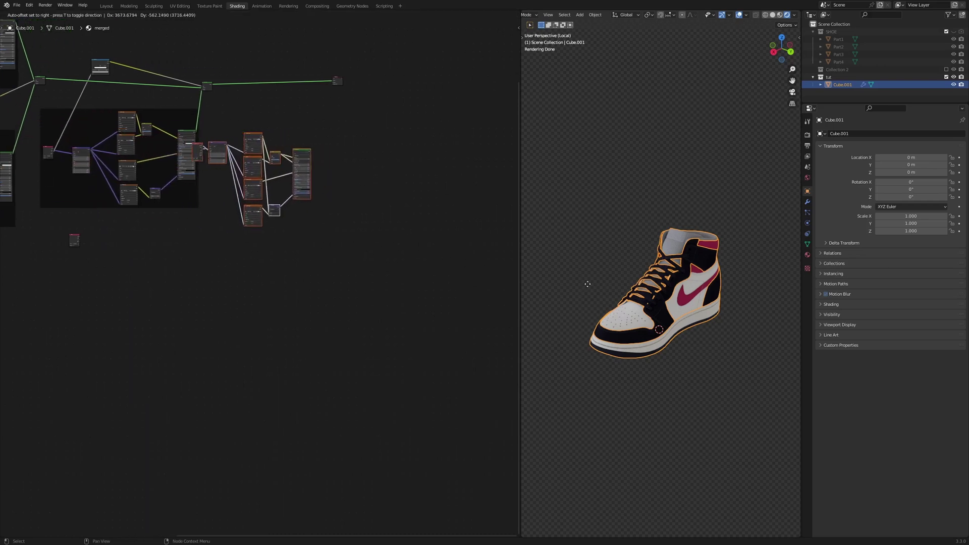
{"action": "left_click", "coordinate": [598, 280]}
Step: Remove the stray Generated link into Part4's Mapping Location input and delete the Texture Coordinate node
{"action": "scroll", "coordinate": [309, 210], "scroll_direction": "up", "scroll_amount": 9}
{"action": "middle_click_drag", "start_coordinate": [309, 190], "coordinate": [260, 308]}
{"action": "scroll", "coordinate": [255, 190], "scroll_direction": "up", "scroll_amount": 5}
{"action": "middle_click_drag", "start_coordinate": [253, 196], "coordinate": [262, 271]}
{"action": "scroll", "coordinate": [261, 272], "scroll_direction": "down", "scroll_amount": 1}
{"action": "middle_click_drag", "start_coordinate": [77, 162], "coordinate": [236, 267]}
{"action": "scroll", "coordinate": [252, 280], "scroll_direction": "up", "scroll_amount": 5}
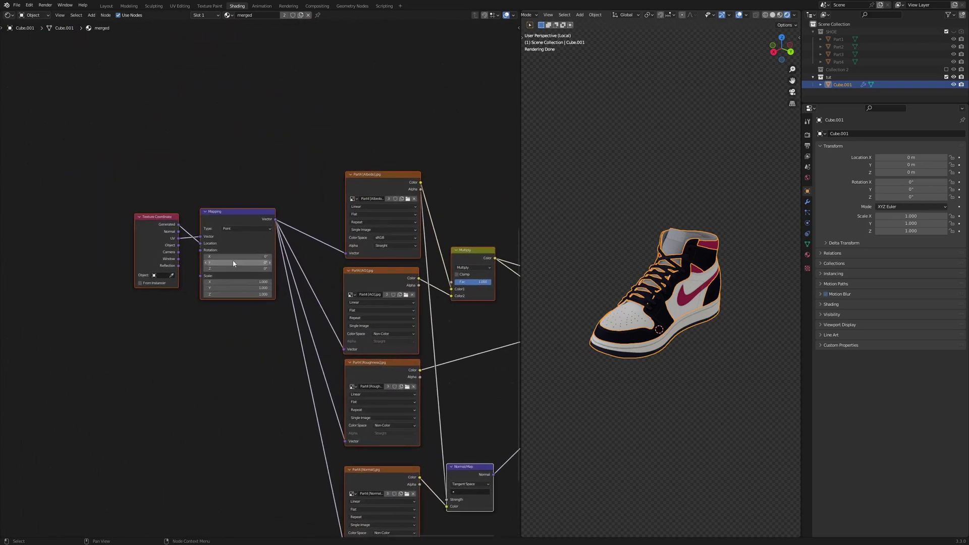
{"action": "left_click", "coordinate": [186, 231]}
{"action": "left_click", "coordinate": [201, 247]}
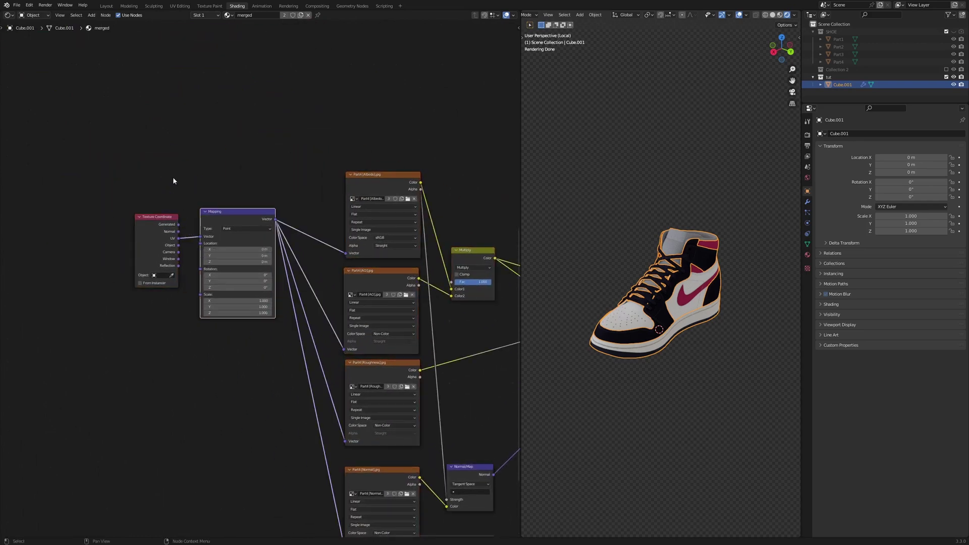
{"action": "scroll", "coordinate": [162, 172], "scroll_direction": "down", "scroll_amount": 2}
{"action": "left_click", "coordinate": [173, 249]}
{"action": "key", "text": "x"}
Step: Place the Attribute node named 4 before Part4's Mapping node and link its Vector output to the Mapping Vector input
{"action": "scroll", "coordinate": [167, 251], "scroll_direction": "down", "scroll_amount": 2}
{"action": "middle_click_drag", "start_coordinate": [146, 261], "coordinate": [130, 271]}
{"action": "left_click", "coordinate": [155, 170]}
{"action": "key", "text": "shift+d"}
{"action": "left_click", "coordinate": [455, 222]}
{"action": "scroll", "coordinate": [131, 274], "scroll_direction": "up", "scroll_amount": 2}
{"action": "left_click_drag", "start_coordinate": [129, 313], "coordinate": [262, 243]}
{"action": "scroll", "coordinate": [262, 243], "scroll_direction": "up", "scroll_amount": 3}
{"action": "middle_click_drag", "start_coordinate": [264, 241], "coordinate": [233, 227]}
{"action": "scroll", "coordinate": [233, 227], "scroll_direction": "up", "scroll_amount": 4}
{"action": "left_click_drag", "start_coordinate": [199, 200], "coordinate": [130, 211]}
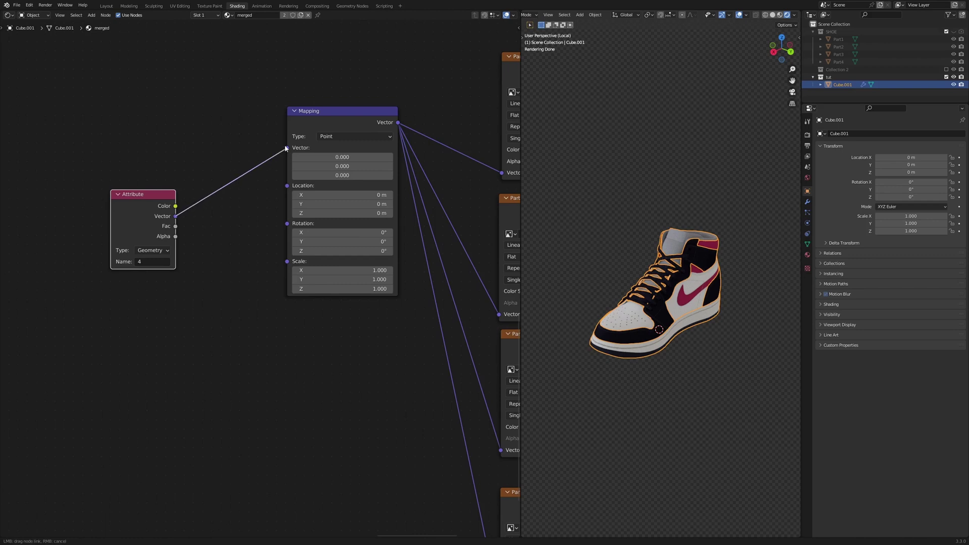
{"action": "left_click_drag", "start_coordinate": [285, 148], "coordinate": [286, 148]}
{"action": "scroll", "coordinate": [222, 169], "scroll_direction": "down", "scroll_amount": 7}
{"action": "left_click_drag", "start_coordinate": [192, 231], "coordinate": [216, 193]}
Step: Move the Material Output node farther along, beyond Part4's Principled BSDF
{"action": "scroll", "coordinate": [256, 148], "scroll_direction": "down", "scroll_amount": 7}
{"action": "middle_click_drag", "start_coordinate": [430, 117], "coordinate": [300, 173]}
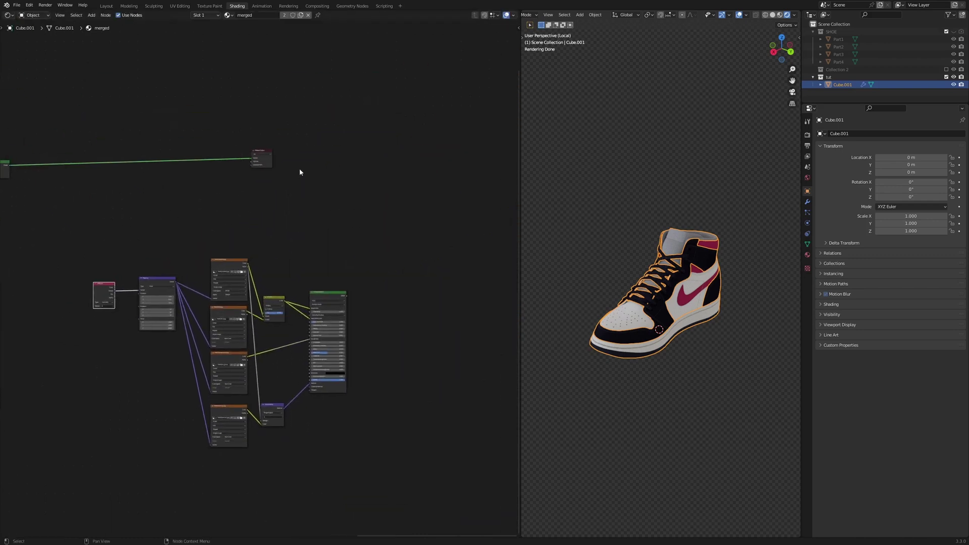
{"action": "key", "text": "g"}
{"action": "left_click", "coordinate": [439, 187]}
{"action": "middle_click_drag", "start_coordinate": [332, 228], "coordinate": [367, 221]}
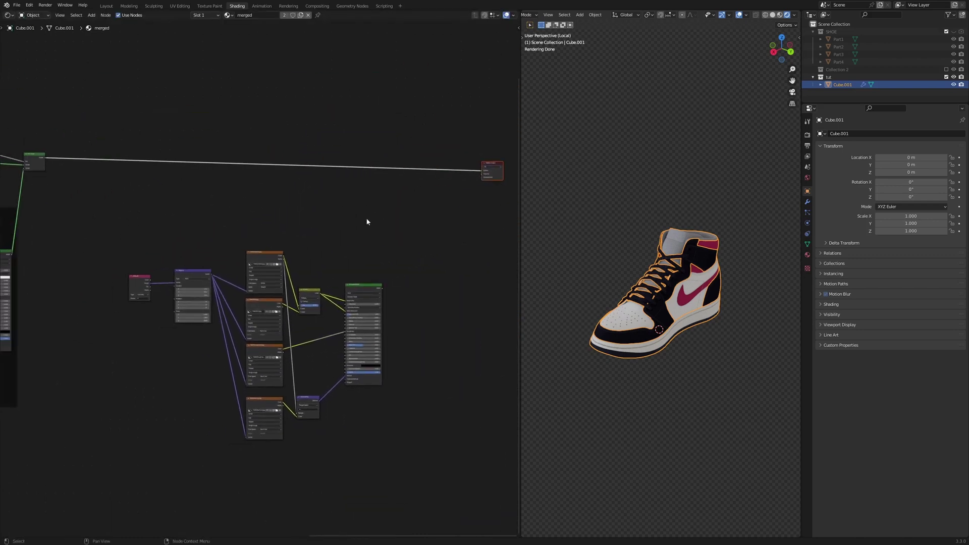
Step: Preview Part4's Principled BSDF directly on the shoe and inspect the tongue and laces up close
{"action": "left_click", "coordinate": [362, 290], "text": "ctrl+shift"}
{"action": "scroll", "coordinate": [631, 298], "scroll_direction": "up", "scroll_amount": 2}
{"action": "middle_click_drag", "start_coordinate": [632, 298], "coordinate": [670, 314]}
{"action": "scroll", "coordinate": [658, 312], "scroll_direction": "up", "scroll_amount": 3}
{"action": "scroll", "coordinate": [371, 243], "scroll_direction": "up", "scroll_amount": 3}
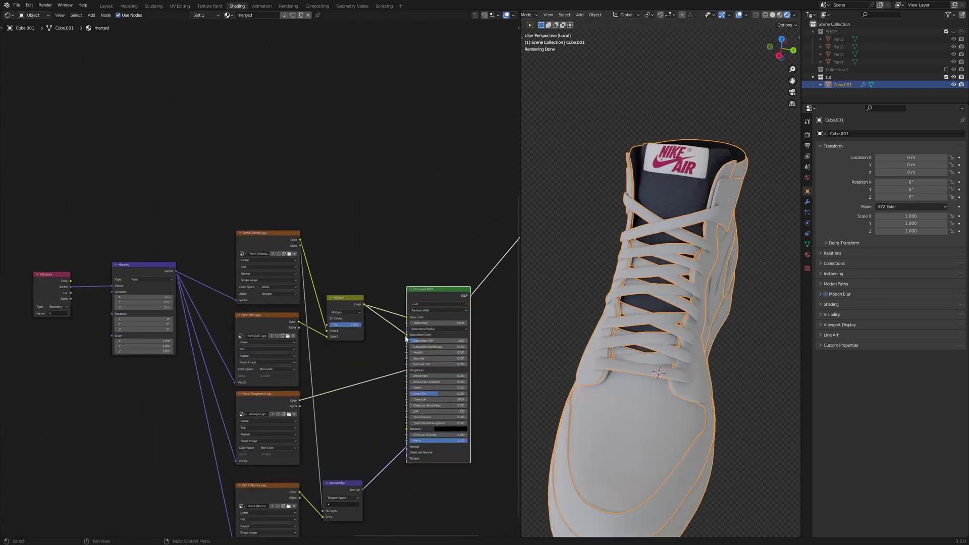
Step: Cut the link from Part4's Multiply node to the Principled BSDF's Subsurface Color input
{"action": "left_click_drag", "start_coordinate": [378, 310], "coordinate": [375, 324]}
{"action": "scroll", "coordinate": [372, 330], "scroll_direction": "up", "scroll_amount": 1}
{"action": "middle_click_drag", "start_coordinate": [368, 352], "coordinate": [325, 274]}
{"action": "scroll", "coordinate": [357, 313], "scroll_direction": "up", "scroll_amount": 1}
{"action": "scroll", "coordinate": [333, 320], "scroll_direction": "down", "scroll_amount": 2}
{"action": "scroll", "coordinate": [340, 322], "scroll_direction": "down", "scroll_amount": 1}
{"action": "scroll", "coordinate": [304, 333], "scroll_direction": "up", "scroll_amount": 2}
{"action": "scroll", "coordinate": [326, 272], "scroll_direction": "down", "scroll_amount": 2}
Step: Combine the previous Mix Shader with Part4's Principled BSDF in a new Mix Shader
{"action": "scroll", "coordinate": [325, 271], "scroll_direction": "down", "scroll_amount": 8}
{"action": "middle_click_drag", "start_coordinate": [271, 139], "coordinate": [295, 210]}
{"action": "right_click_drag", "start_coordinate": [81, 204], "coordinate": [359, 319], "text": "ctrl+shift"}
Step: Duplicate Part3's ColorRamp and place the copy above Part4's nodes
{"action": "scroll", "coordinate": [131, 305], "scroll_direction": "up", "scroll_amount": 4}
{"action": "middle_click_drag", "start_coordinate": [179, 277], "coordinate": [448, 286]}
{"action": "scroll", "coordinate": [353, 285], "scroll_direction": "down", "scroll_amount": 5}
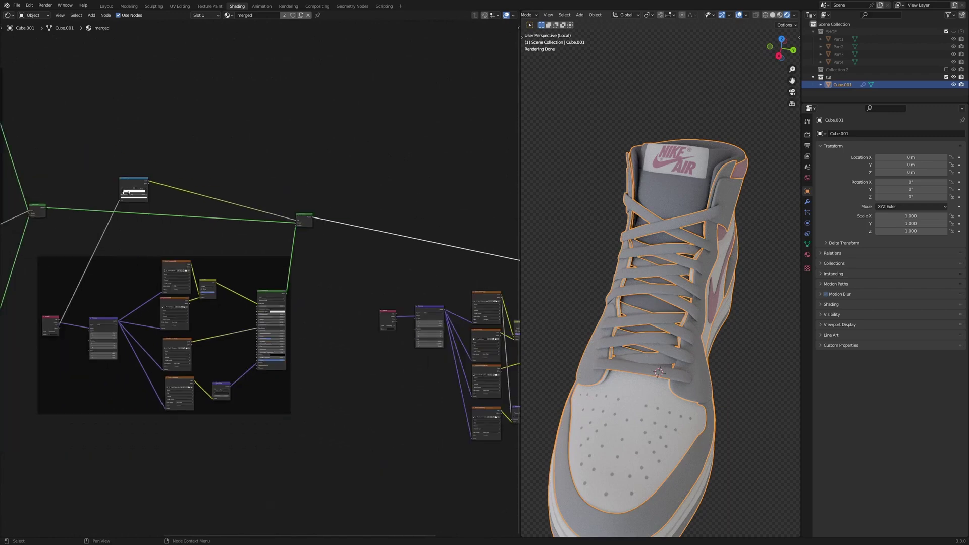
{"action": "key", "text": "shift+d"}
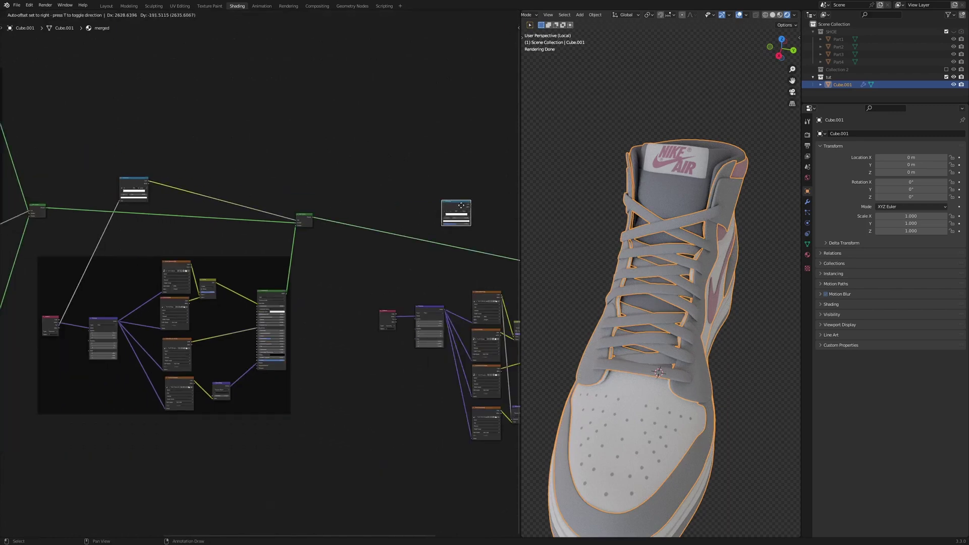
{"action": "left_click", "coordinate": [468, 206]}
{"action": "scroll", "coordinate": [444, 213], "scroll_direction": "up", "scroll_amount": 5}
{"action": "middle_click_drag", "start_coordinate": [444, 214], "coordinate": [305, 187]}
{"action": "scroll", "coordinate": [318, 242], "scroll_direction": "up", "scroll_amount": 3}
{"action": "middle_click_drag", "start_coordinate": [324, 281], "coordinate": [239, 278]}
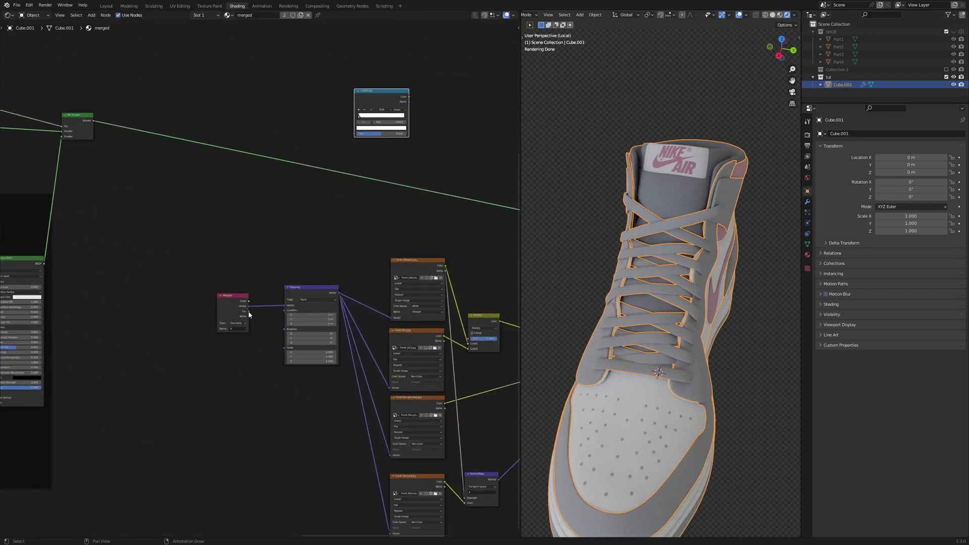
Step: Link Part4's Attribute node to the copied ColorRamp's Fac input and the ramp's Color to the new Mix Shader's Fac
{"action": "scroll", "coordinate": [333, 151], "scroll_direction": "down", "scroll_amount": 1}
{"action": "left_click_drag", "start_coordinate": [351, 137], "coordinate": [455, 241]}
{"action": "scroll", "coordinate": [455, 241], "scroll_direction": "up", "scroll_amount": 1}
{"action": "middle_click_drag", "start_coordinate": [376, 225], "coordinate": [294, 193]}
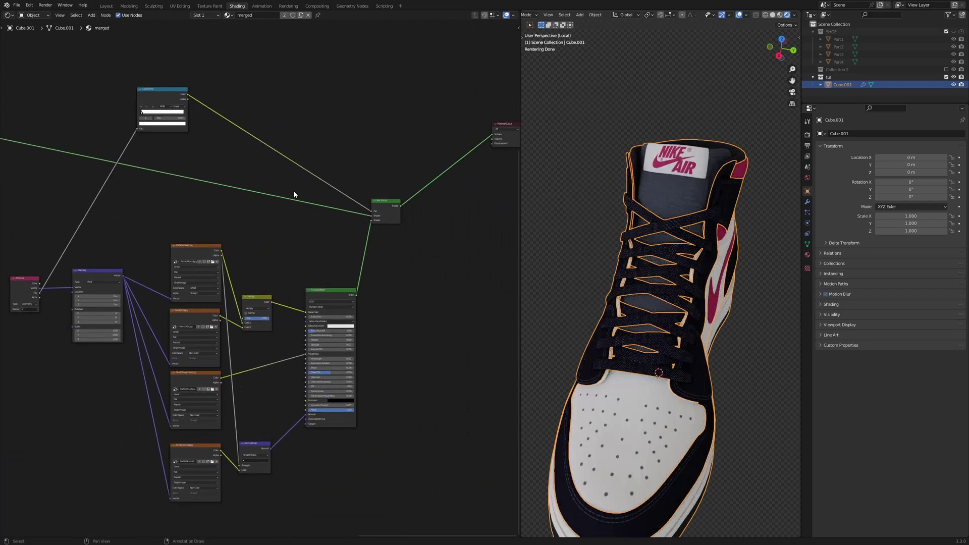
{"action": "scroll", "coordinate": [294, 192], "scroll_direction": "up", "scroll_amount": 1}
{"action": "scroll", "coordinate": [389, 178], "scroll_direction": "up", "scroll_amount": 2}
{"action": "left_click_drag", "start_coordinate": [442, 234], "coordinate": [437, 187]}
{"action": "scroll", "coordinate": [437, 187], "scroll_direction": "down", "scroll_amount": 2}
{"action": "scroll", "coordinate": [658, 267], "scroll_direction": "down", "scroll_amount": 6}
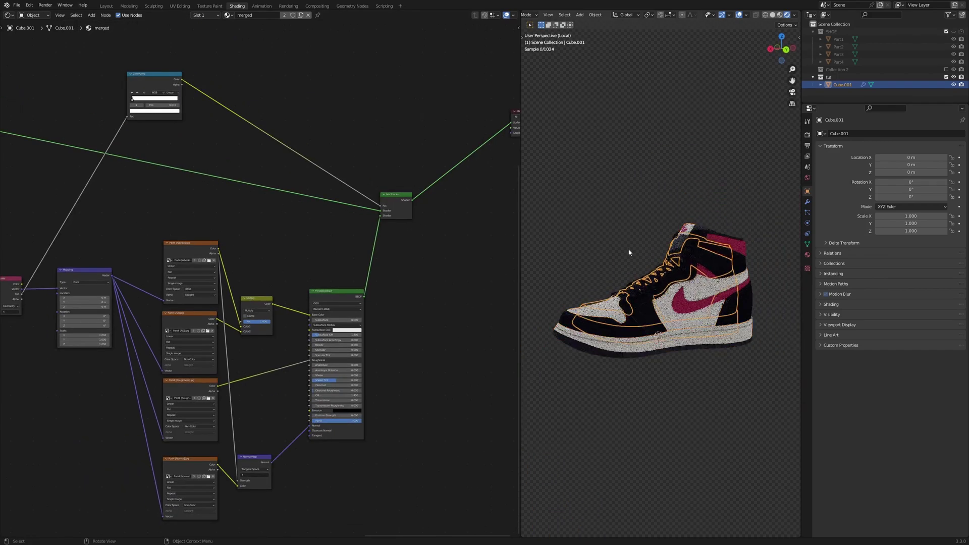
Step: Exclude the SHOE collection from the view layer so only the tut collection's shoe is displayed
{"action": "left_click", "coordinate": [946, 32]}
{"action": "left_click", "coordinate": [945, 32]}
{"action": "left_click", "coordinate": [945, 32]}
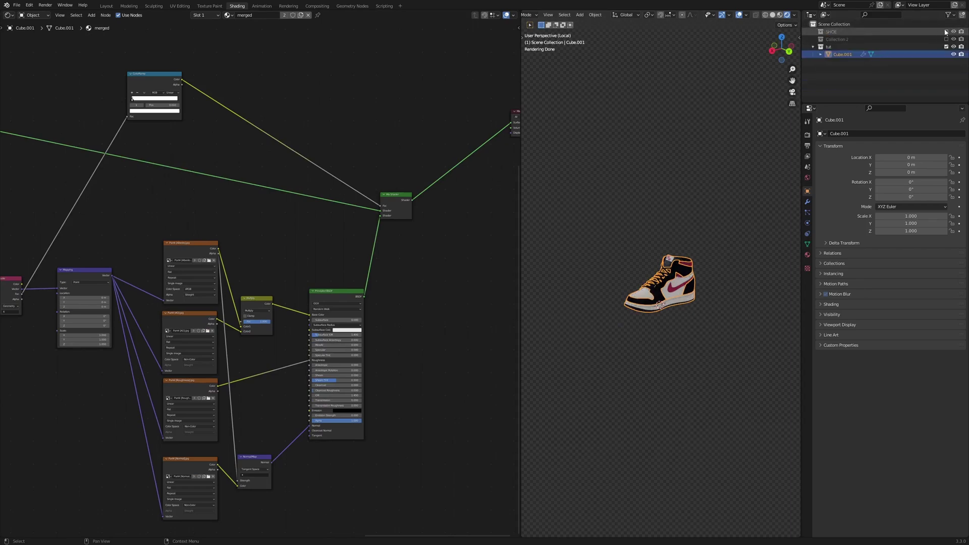
{"action": "left_click", "coordinate": [946, 32]}
{"action": "scroll", "coordinate": [774, 184], "scroll_direction": "up", "scroll_amount": 6}
{"action": "left_click", "coordinate": [946, 32]}
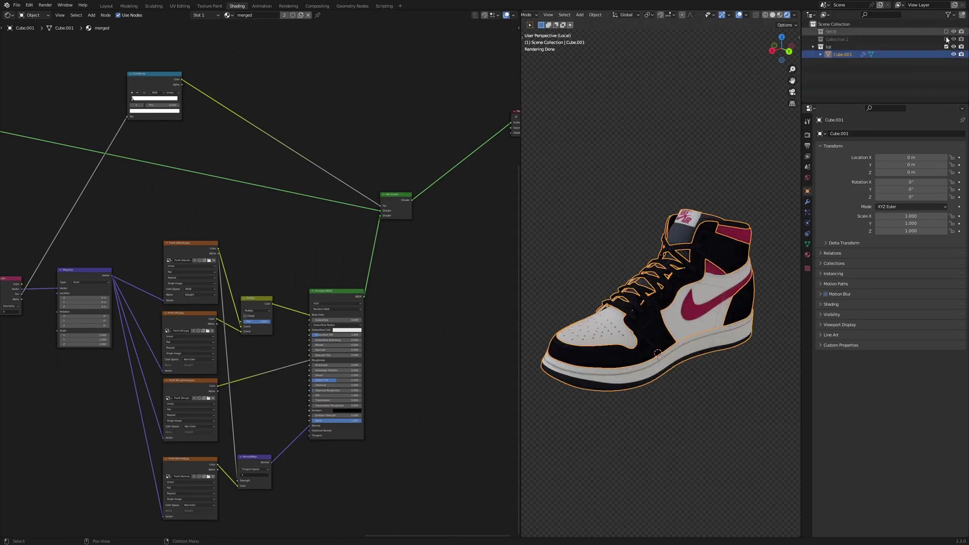
Step: Swap the tut collection for the original SHOE collection to compare them, and restore tut alone
{"action": "left_click", "coordinate": [946, 47]}
{"action": "left_click", "coordinate": [946, 32]}
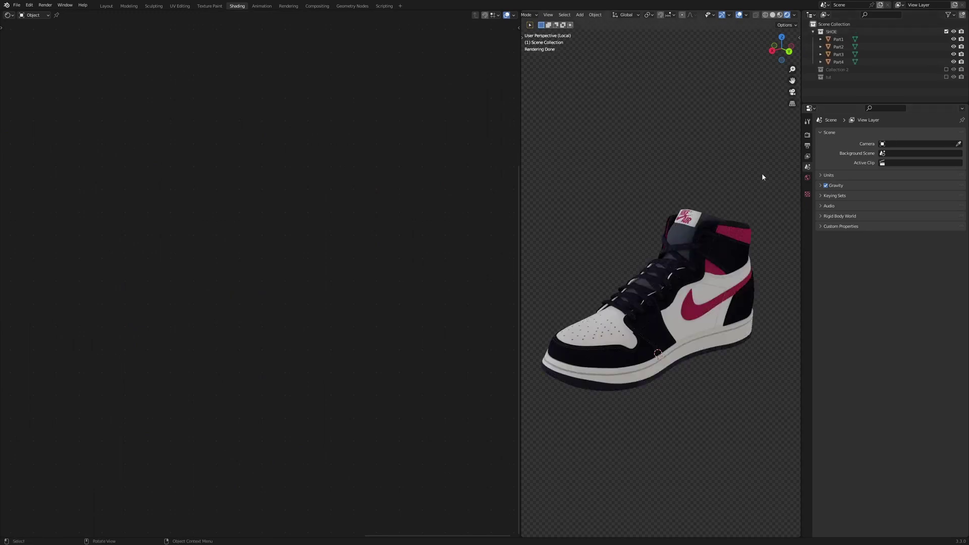
{"action": "left_click", "coordinate": [946, 31]}
{"action": "left_click", "coordinate": [945, 46]}
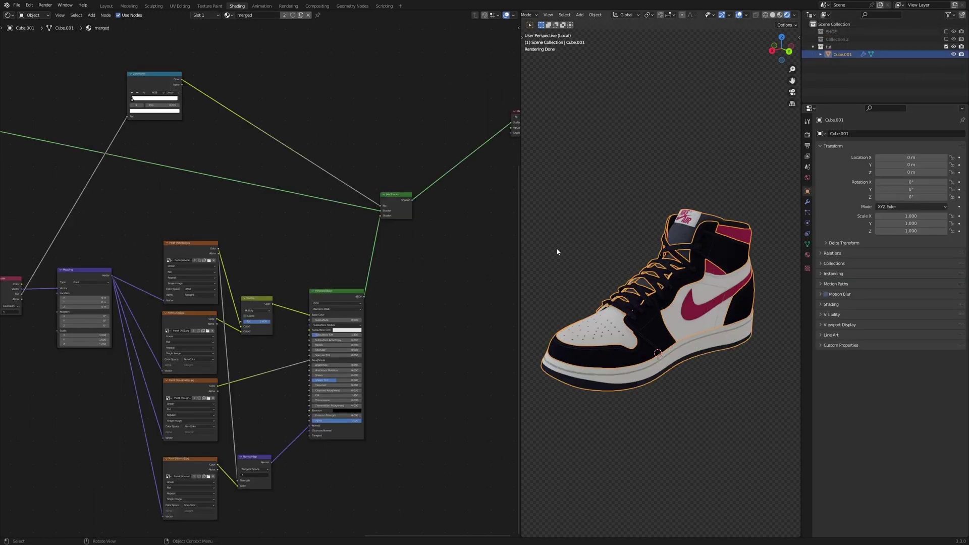
Step: Adjust the shared Value node to demonstrate one value driving several parts of the merged material
{"action": "scroll", "coordinate": [379, 254], "scroll_direction": "down", "scroll_amount": 4}
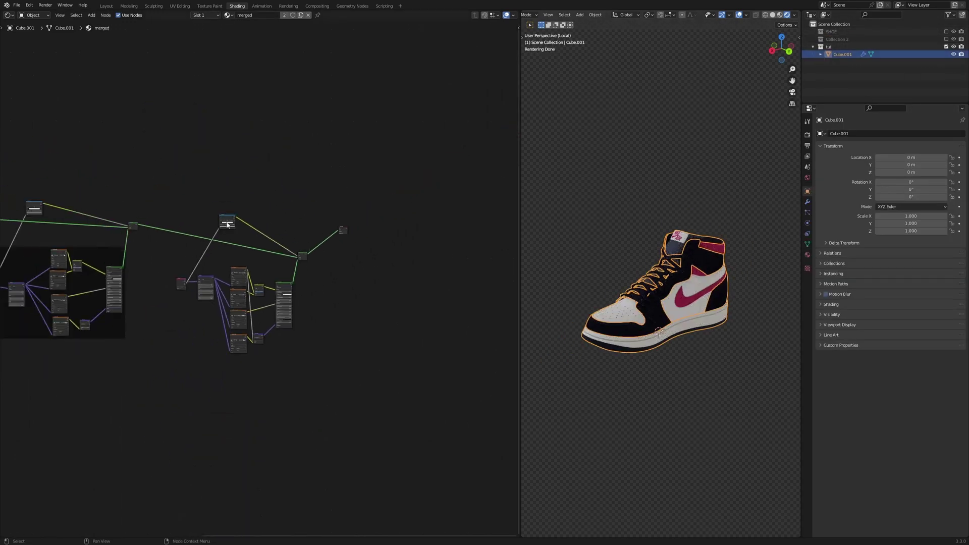
{"action": "scroll", "coordinate": [202, 242], "scroll_direction": "down", "scroll_amount": 3}
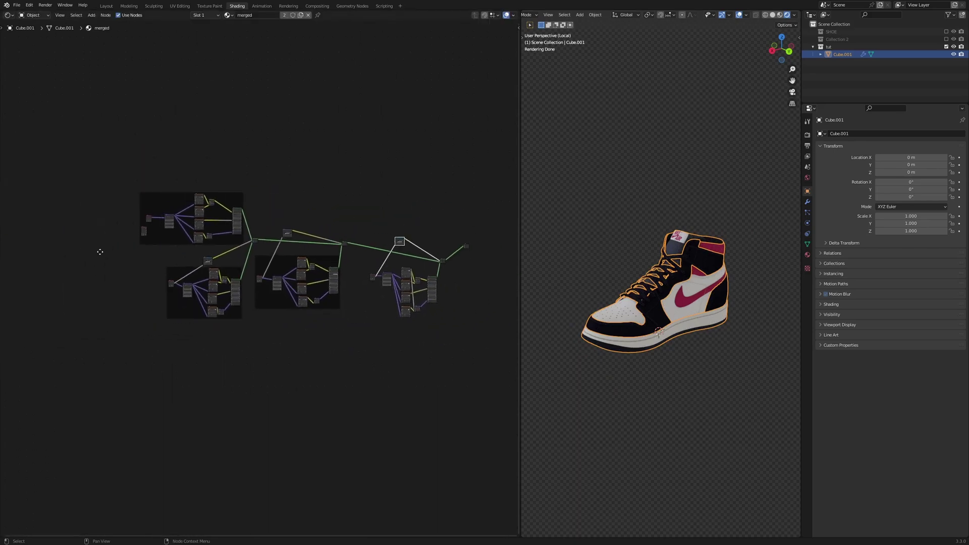
{"action": "scroll", "coordinate": [101, 251], "scroll_direction": "up", "scroll_amount": 3}
{"action": "scroll", "coordinate": [76, 240], "scroll_direction": "down", "scroll_amount": 2}
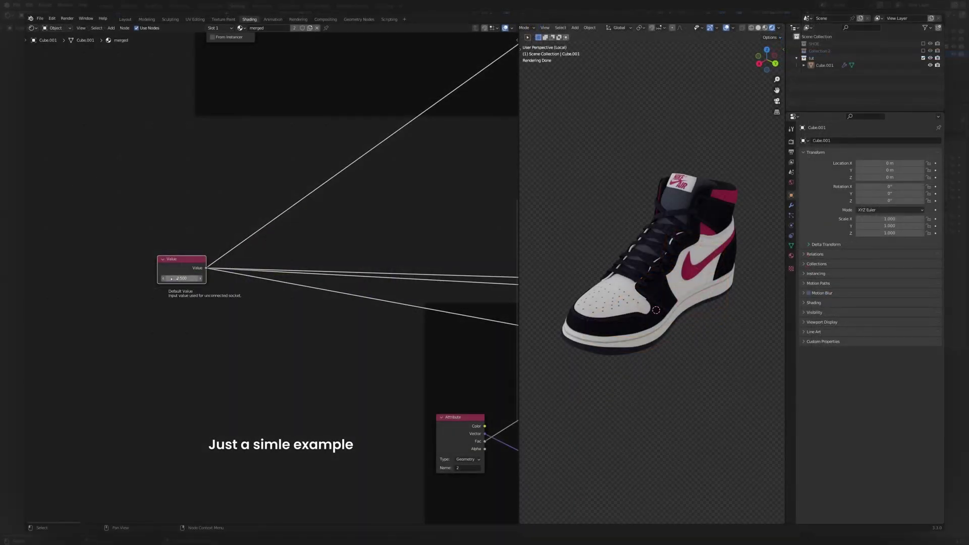
{"action": "left_click_drag", "start_coordinate": [182, 278], "coordinate": [202, 278]}
{"action": "left_click", "coordinate": [89, 244]}
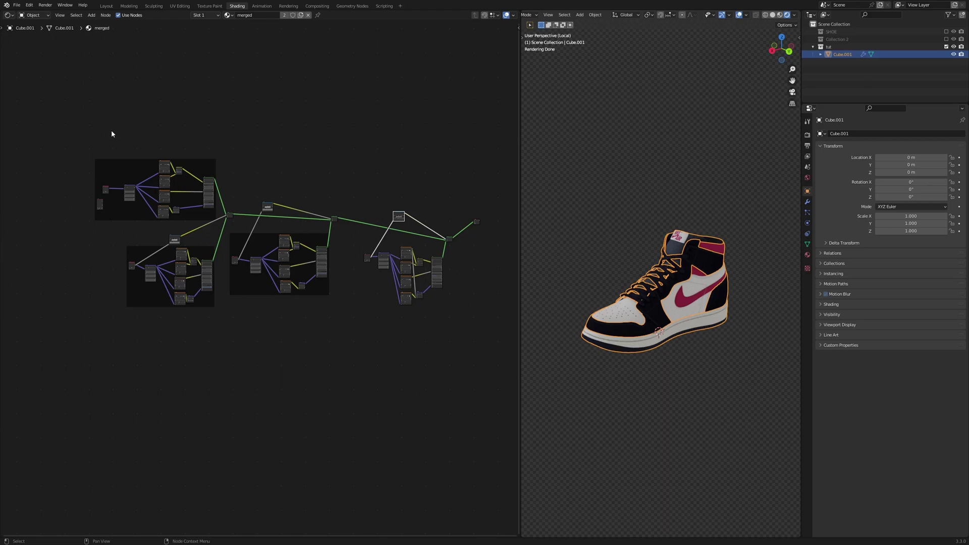
{"action": "left_click_drag", "start_coordinate": [59, 133], "coordinate": [108, 246]}
{"action": "left_click_drag", "start_coordinate": [29, 101], "coordinate": [458, 353]}
{"action": "left_click_drag", "start_coordinate": [68, 86], "coordinate": [357, 256]}
{"action": "left_click_drag", "start_coordinate": [25, 77], "coordinate": [56, 129]}
Step: Switch to the Geometry Nodes workspace and move the Collection Info node farther away from Set Material
{"action": "left_click", "coordinate": [344, 5]}
{"action": "scroll", "coordinate": [390, 337], "scroll_direction": "up", "scroll_amount": 1}
{"action": "left_click_drag", "start_coordinate": [237, 331], "coordinate": [255, 337]}
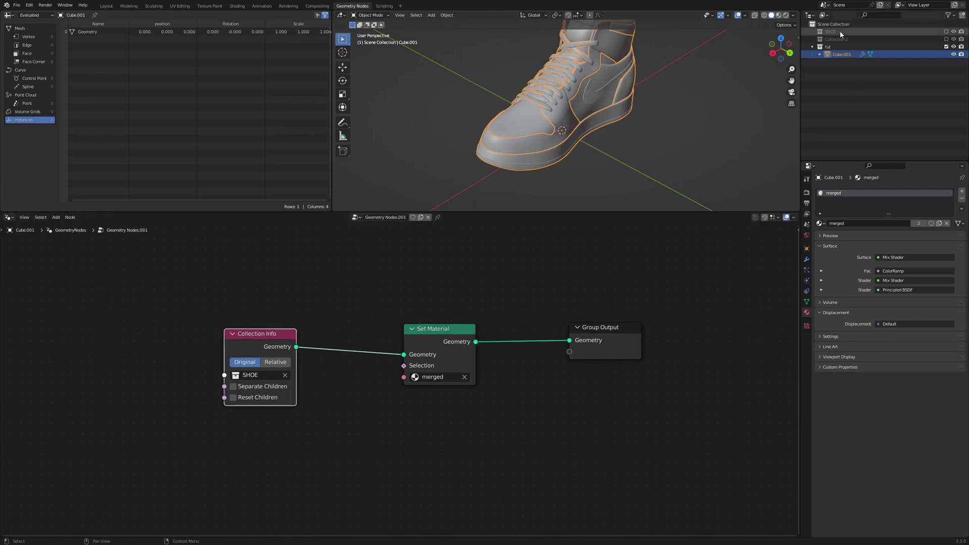
{"action": "left_click_drag", "start_coordinate": [259, 334], "coordinate": [216, 341]}
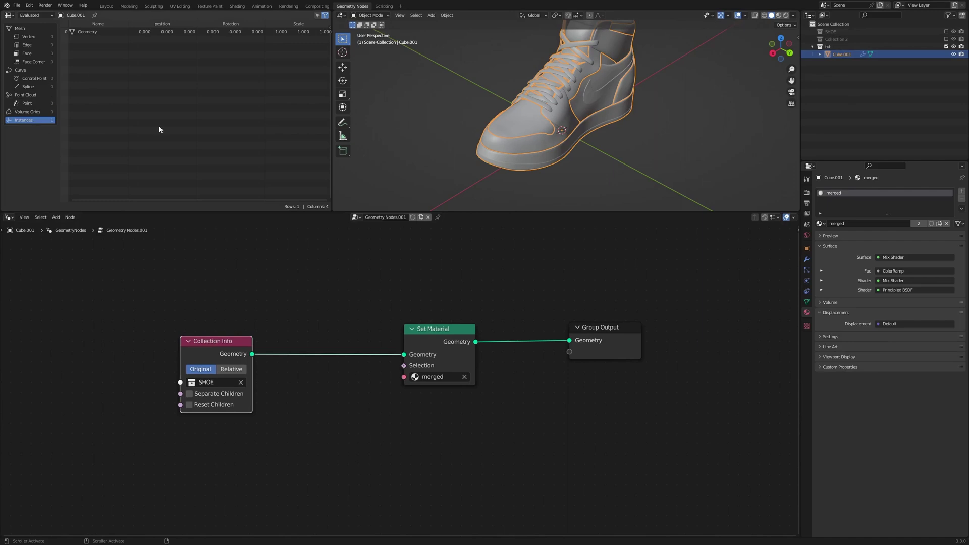
Step: Go over the Collection Info and Set Material nodes in turn and nudge Set Material slightly down
{"action": "left_click_drag", "start_coordinate": [180, 356], "coordinate": [244, 426]}
{"action": "left_click_drag", "start_coordinate": [125, 304], "coordinate": [344, 431]}
{"action": "left_click", "coordinate": [171, 280]}
{"action": "left_click_drag", "start_coordinate": [166, 272], "coordinate": [310, 441]}
{"action": "left_click_drag", "start_coordinate": [377, 286], "coordinate": [498, 413]}
{"action": "scroll", "coordinate": [601, 111], "scroll_direction": "down", "scroll_amount": 2}
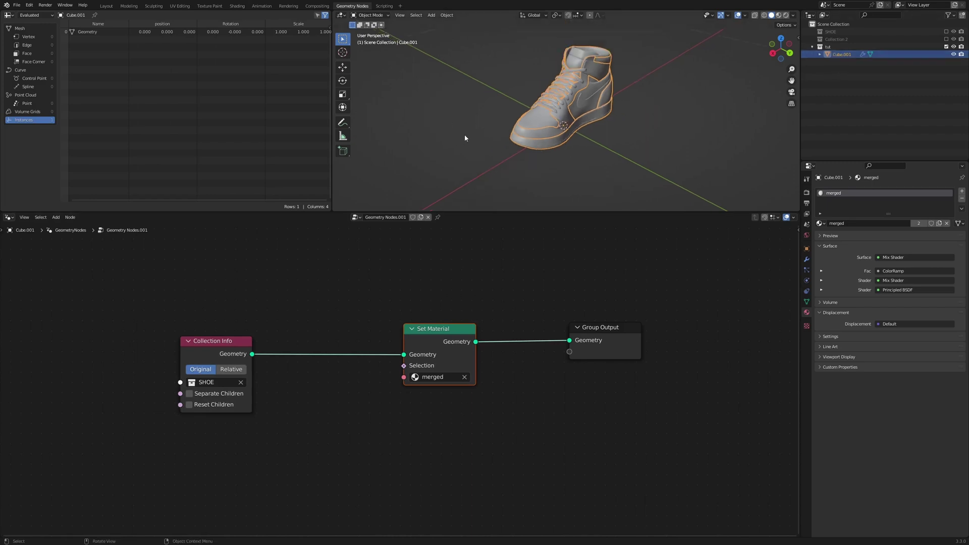
{"action": "mouse_move", "coordinate": [404, 334]}
{"action": "left_mouse_down"}
{"action": "mouse_move", "coordinate": [426, 333]}
{"action": "mouse_move", "coordinate": [405, 342]}
{"action": "left_mouse_up"}
Step: Return to the Shading workspace and review the merged material's complete node tree
{"action": "left_click", "coordinate": [237, 5]}
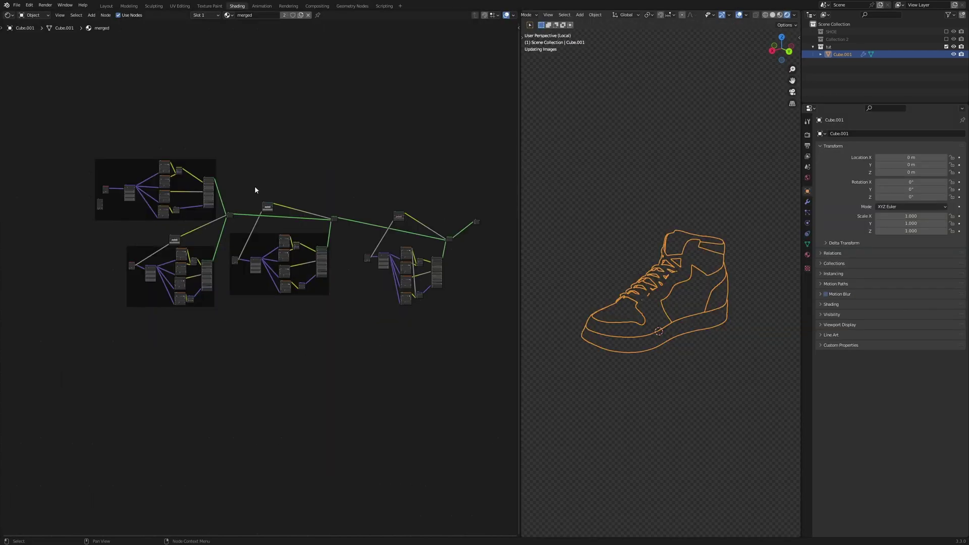
{"action": "scroll", "coordinate": [275, 162], "scroll_direction": "up", "scroll_amount": 5}
{"action": "scroll", "coordinate": [286, 306], "scroll_direction": "up", "scroll_amount": 4}
{"action": "scroll", "coordinate": [219, 274], "scroll_direction": "down", "scroll_amount": 6}
{"action": "scroll", "coordinate": [207, 179], "scroll_direction": "down", "scroll_amount": 5}
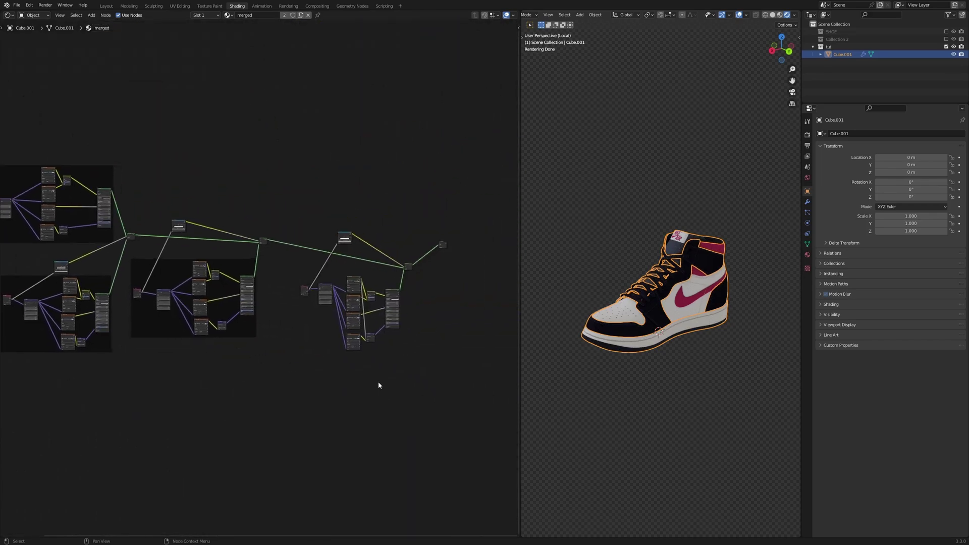
{"action": "middle_click_drag", "start_coordinate": [378, 385], "coordinate": [298, 396]}
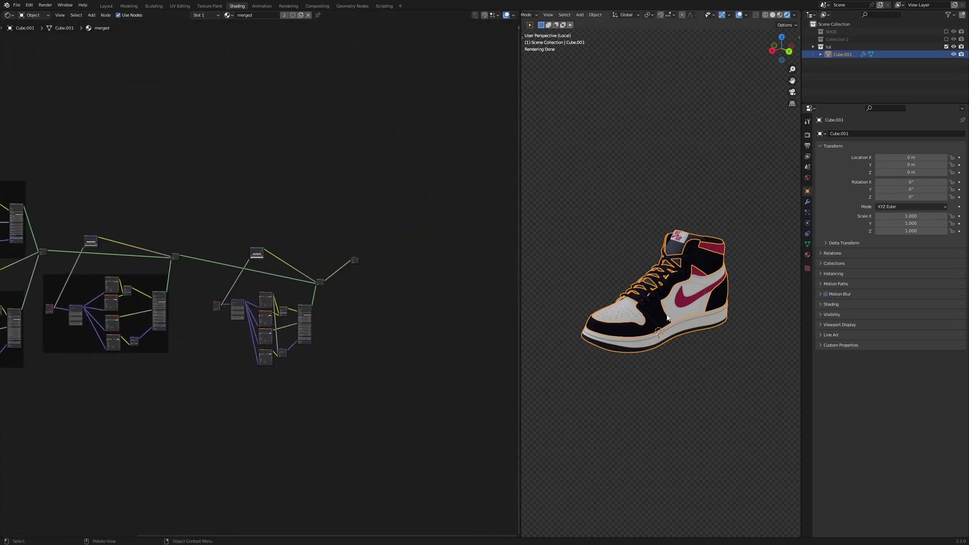
Step: Deselect the shoe and examine its merged material in the rendered viewport from several angles and distances
{"action": "middle_click_drag", "start_coordinate": [660, 312], "coordinate": [706, 309]}
{"action": "left_click", "coordinate": [590, 188]}
{"action": "scroll", "coordinate": [630, 302], "scroll_direction": "up", "scroll_amount": 2}
{"action": "middle_click_drag", "start_coordinate": [658, 371], "coordinate": [600, 297]}
{"action": "scroll", "coordinate": [635, 380], "scroll_direction": "down", "scroll_amount": 1}
{"action": "middle_click_drag", "start_coordinate": [605, 309], "coordinate": [594, 258]}
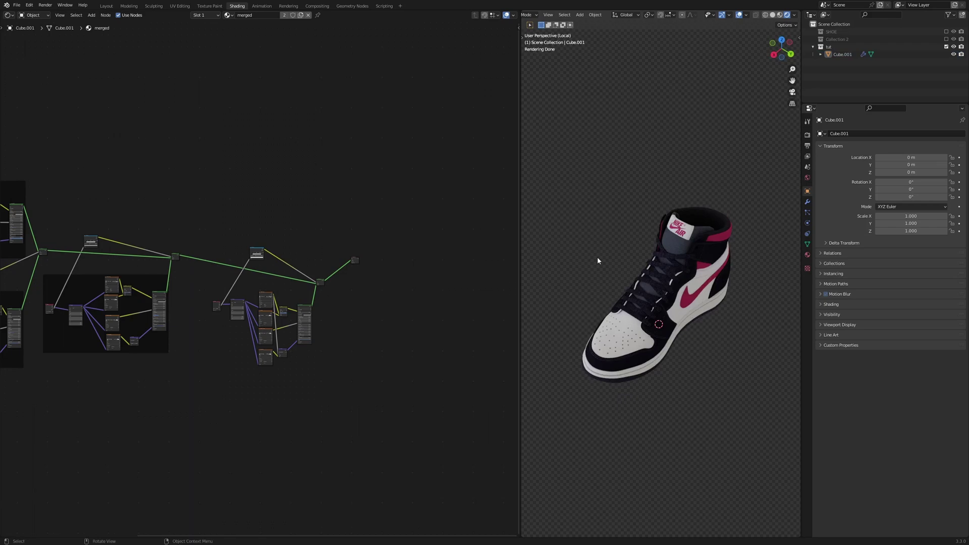
{"action": "middle_click_drag", "start_coordinate": [598, 261], "coordinate": [605, 236]}
{"action": "scroll", "coordinate": [605, 237], "scroll_direction": "down", "scroll_amount": 1}
{"action": "scroll", "coordinate": [622, 329], "scroll_direction": "up", "scroll_amount": 4}
{"action": "scroll", "coordinate": [631, 356], "scroll_direction": "down", "scroll_amount": 5}
{"action": "middle_click_drag", "start_coordinate": [635, 363], "coordinate": [707, 305]}
{"action": "scroll", "coordinate": [651, 350], "scroll_direction": "up", "scroll_amount": 2}
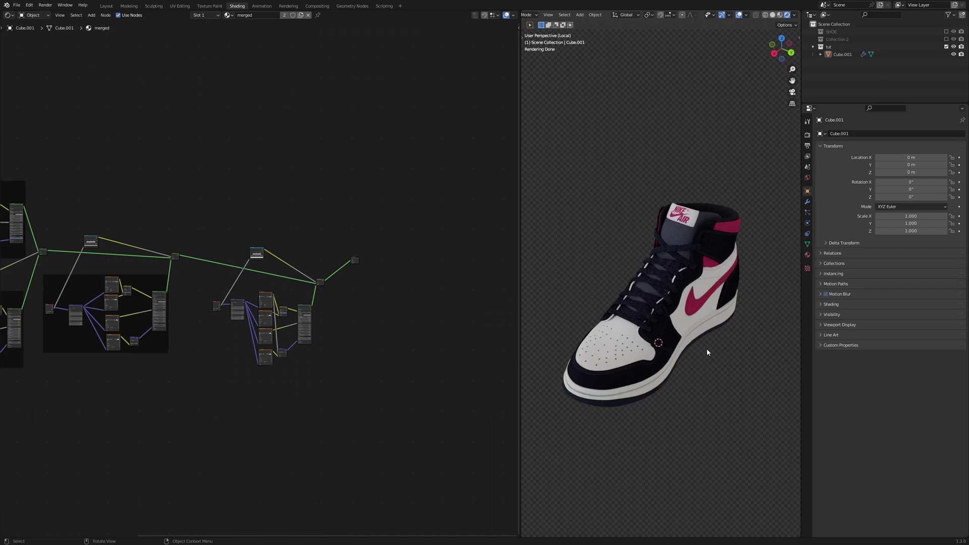
{"action": "middle_click_drag", "start_coordinate": [707, 349], "coordinate": [594, 372]}
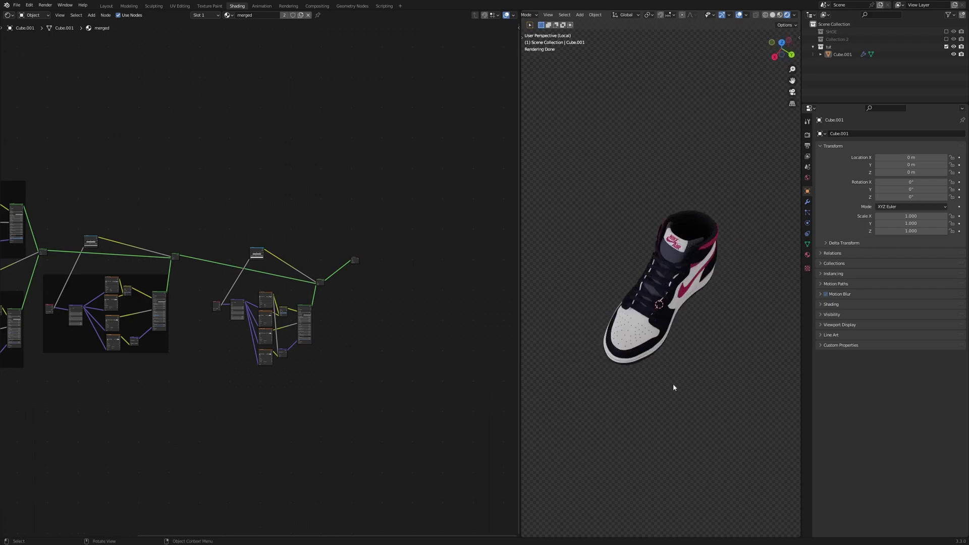
Step: Review the four parts' shader nodes once more and reopen the geometry node setup
{"action": "scroll", "coordinate": [177, 329], "scroll_direction": "down", "scroll_amount": 3}
{"action": "middle_click_drag", "start_coordinate": [174, 332], "coordinate": [310, 363]}
{"action": "scroll", "coordinate": [277, 349], "scroll_direction": "up", "scroll_amount": 3}
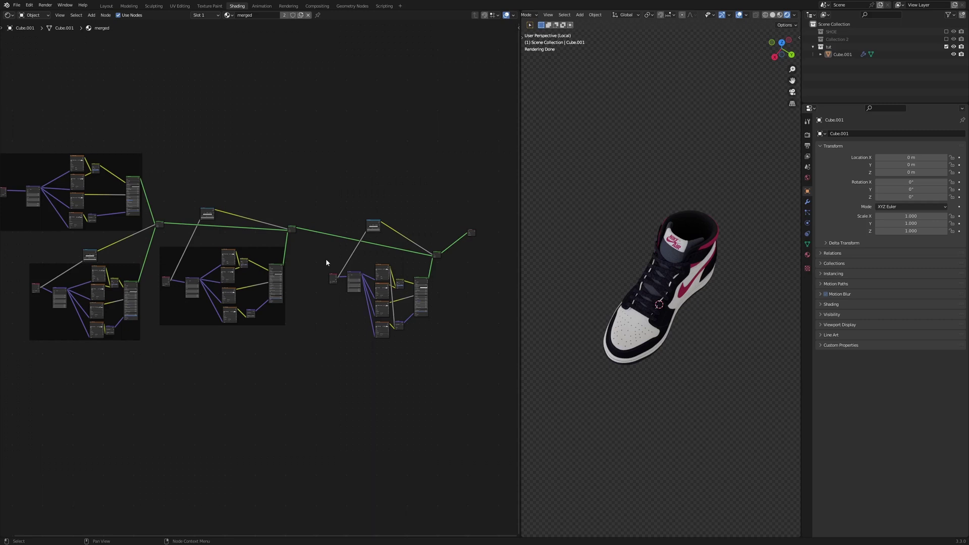
{"action": "scroll", "coordinate": [326, 259], "scroll_direction": "down", "scroll_amount": 2}
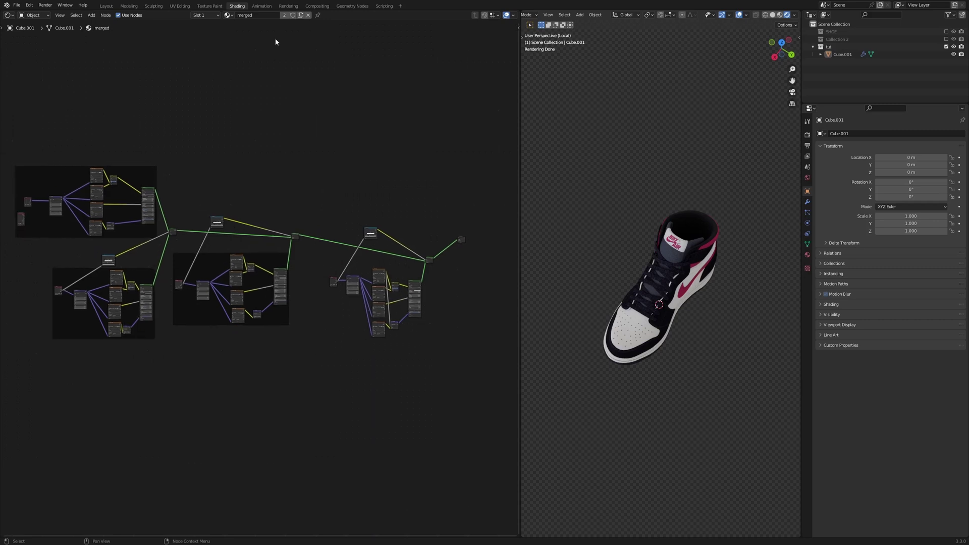
{"action": "left_click", "coordinate": [352, 6]}
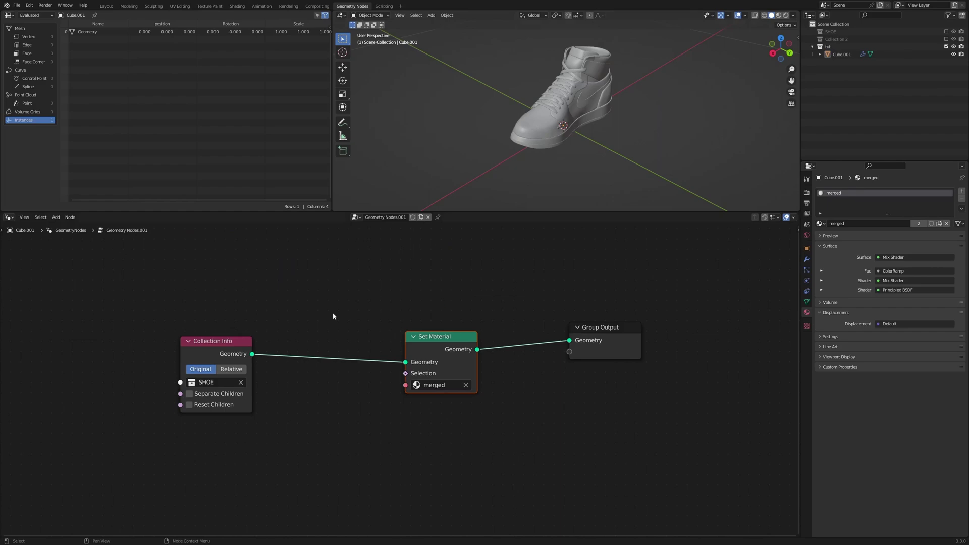
Step: Switch to the Layout workspace and show the shoe in Rendered shading from the side
{"action": "left_click", "coordinate": [105, 7]}
{"action": "key", "text": "z"}
{"action": "left_click", "coordinate": [427, 254]}
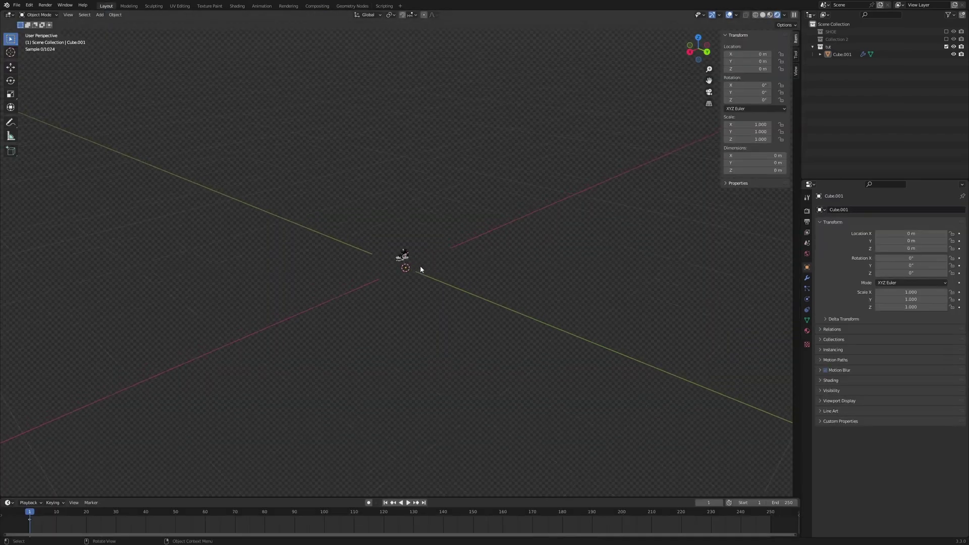
{"action": "mouse_move", "coordinate": [469, 293]}
{"action": "middle_mouse_down"}
{"action": "mouse_move", "coordinate": [497, 298]}
{"action": "mouse_move", "coordinate": [463, 282]}
{"action": "middle_mouse_up"}
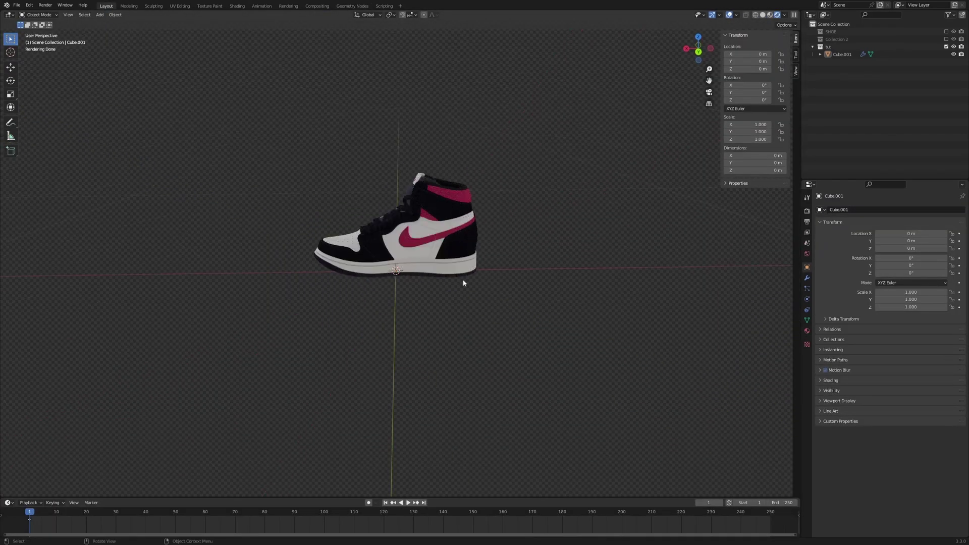